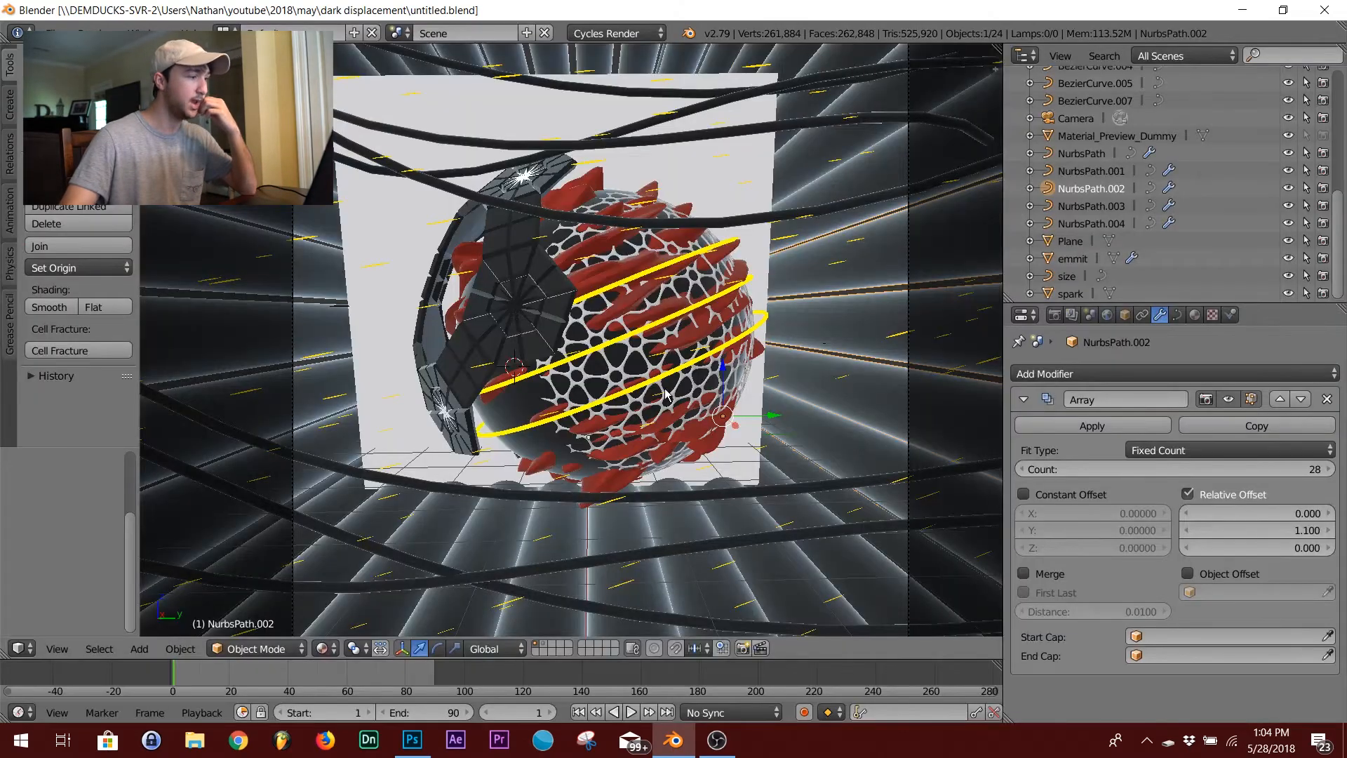
Look over the whole scene, from the sphere to the surrounding array walls and camera
{"action": "mouse_move", "coordinate": [665, 393]}
{"action": "middle_mouse_down"}
{"action": "mouse_move", "coordinate": [729, 394]}
{"action": "mouse_move", "coordinate": [738, 424]}
{"action": "mouse_move", "coordinate": [831, 461]}
{"action": "mouse_move", "coordinate": [778, 457]}
{"action": "mouse_move", "coordinate": [729, 418]}
{"action": "mouse_move", "coordinate": [783, 457]}
{"action": "mouse_move", "coordinate": [784, 383]}
{"action": "mouse_move", "coordinate": [764, 376]}
{"action": "mouse_move", "coordinate": [689, 402]}
{"action": "middle_mouse_up"}
{"action": "scroll", "coordinate": [728, 418], "scroll_direction": "down", "scroll_amount": 10}
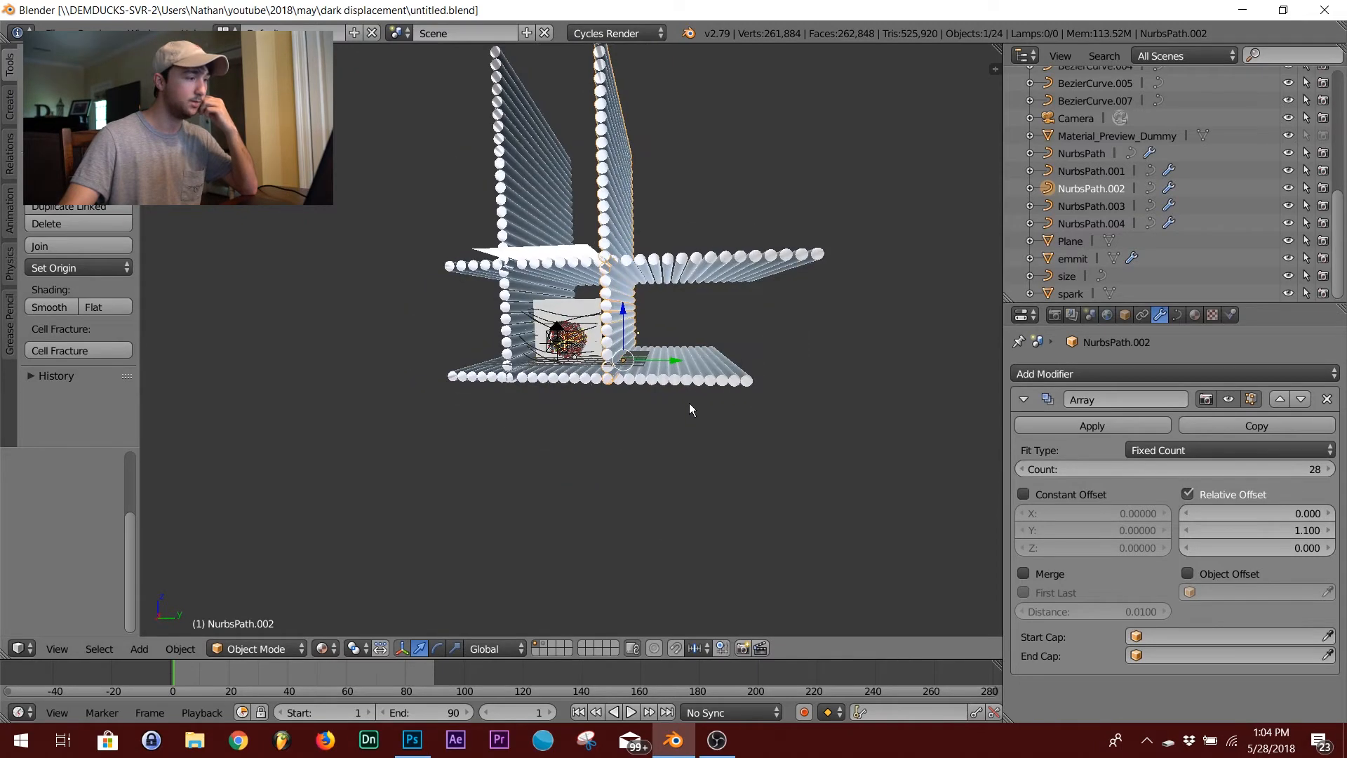
{"action": "key", "text": "KP_0"}
{"action": "middle_click_drag", "start_coordinate": [703, 374], "coordinate": [720, 415]}
{"action": "scroll", "coordinate": [690, 373], "scroll_direction": "down", "scroll_amount": 4}
{"action": "scroll", "coordinate": [691, 373], "scroll_direction": "up", "scroll_amount": 3}
{"action": "scroll", "coordinate": [1173, 190], "scroll_direction": "up", "scroll_amount": 5}
{"action": "scroll", "coordinate": [1173, 190], "scroll_direction": "up", "scroll_amount": 5}
Select objects 1 to 5 together and move them to the first layer of the second layer block
{"action": "left_click", "coordinate": [1065, 130]}
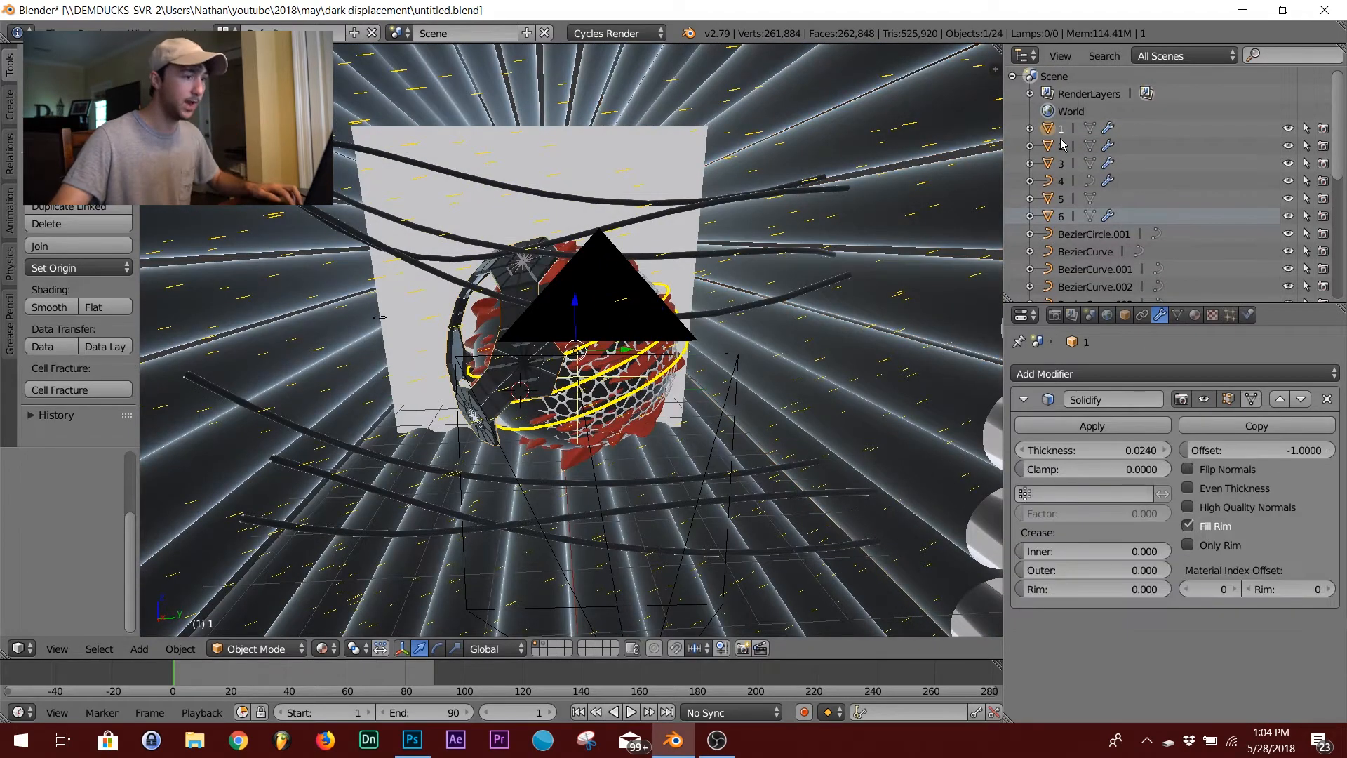
{"action": "left_click", "coordinate": [1061, 163]}
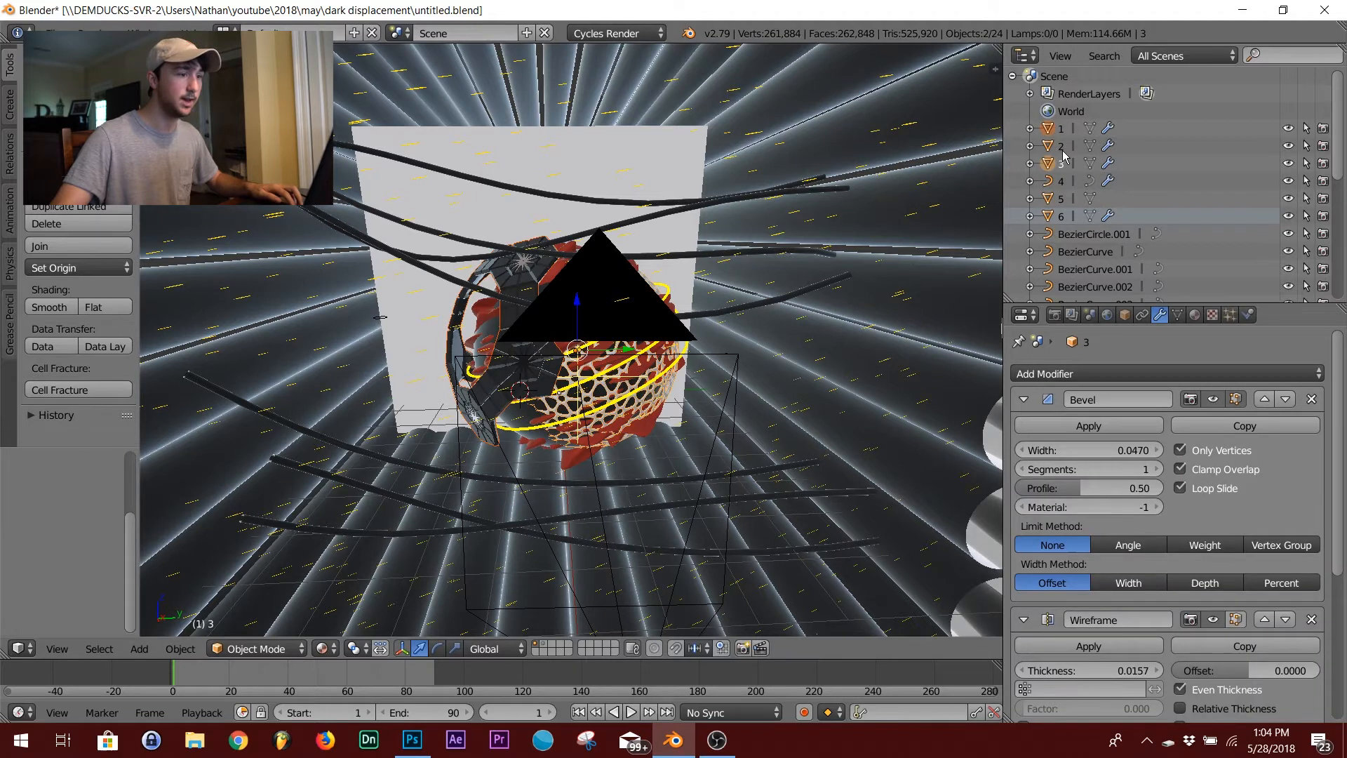
{"action": "left_click", "coordinate": [1061, 181]}
{"action": "left_click", "coordinate": [1062, 199]}
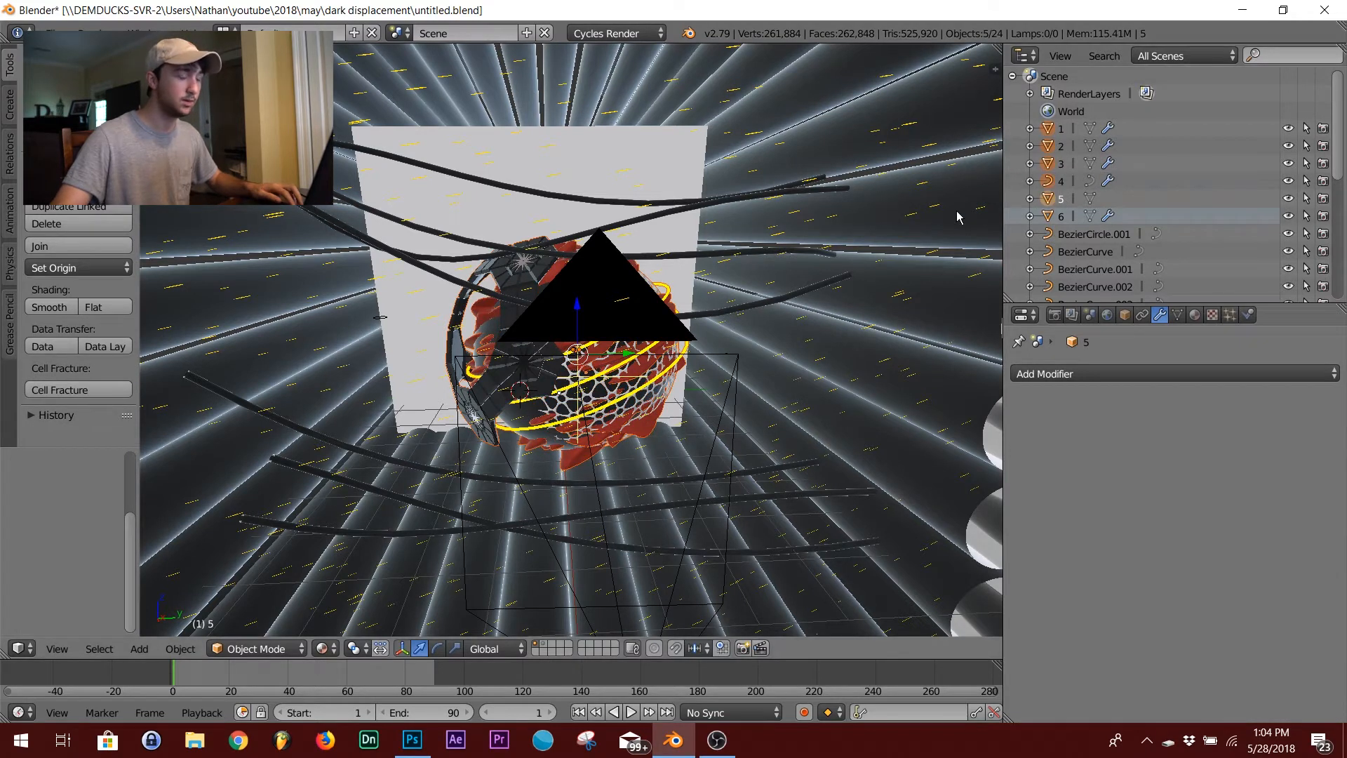
{"action": "key", "text": "m"}
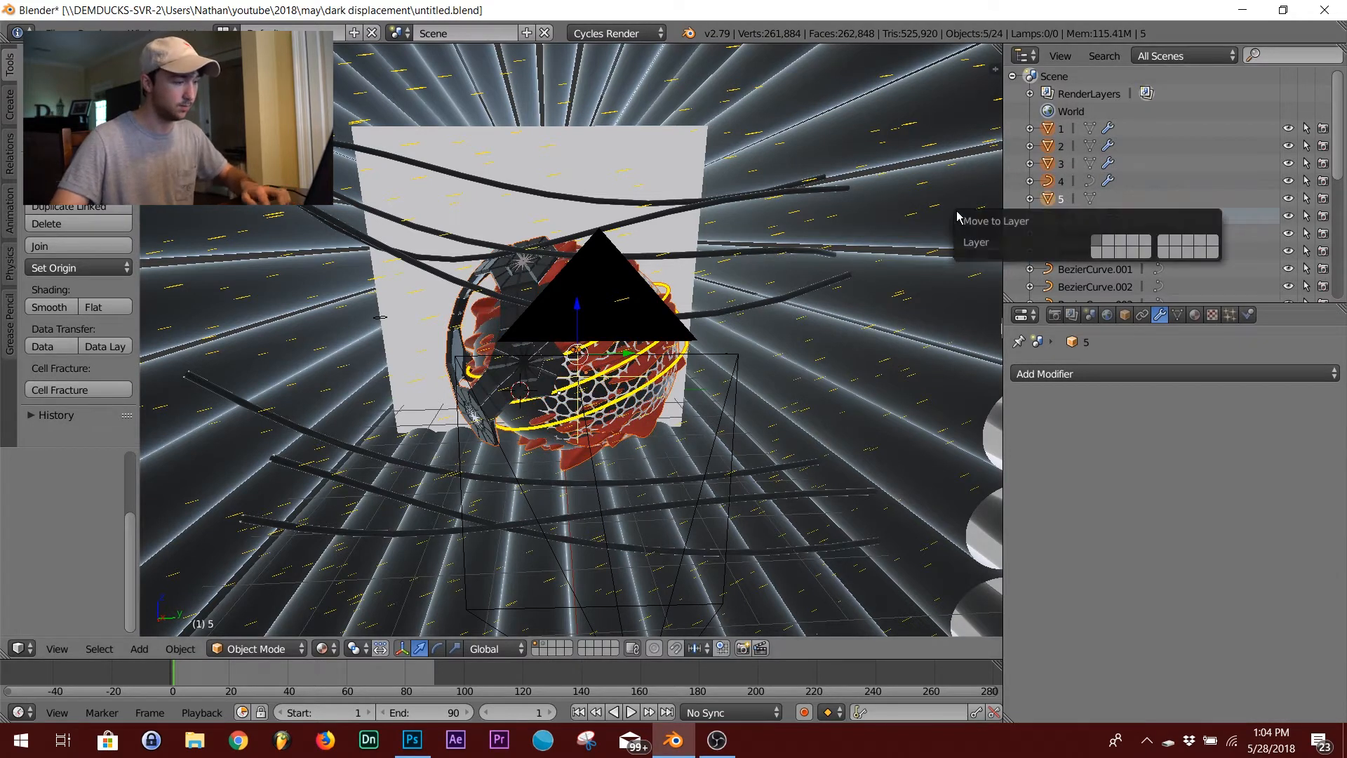
{"action": "left_click", "coordinate": [1168, 246]}
Move the dark panel object 6 to the same layer as the other sphere parts
{"action": "right_click", "coordinate": [505, 286]}
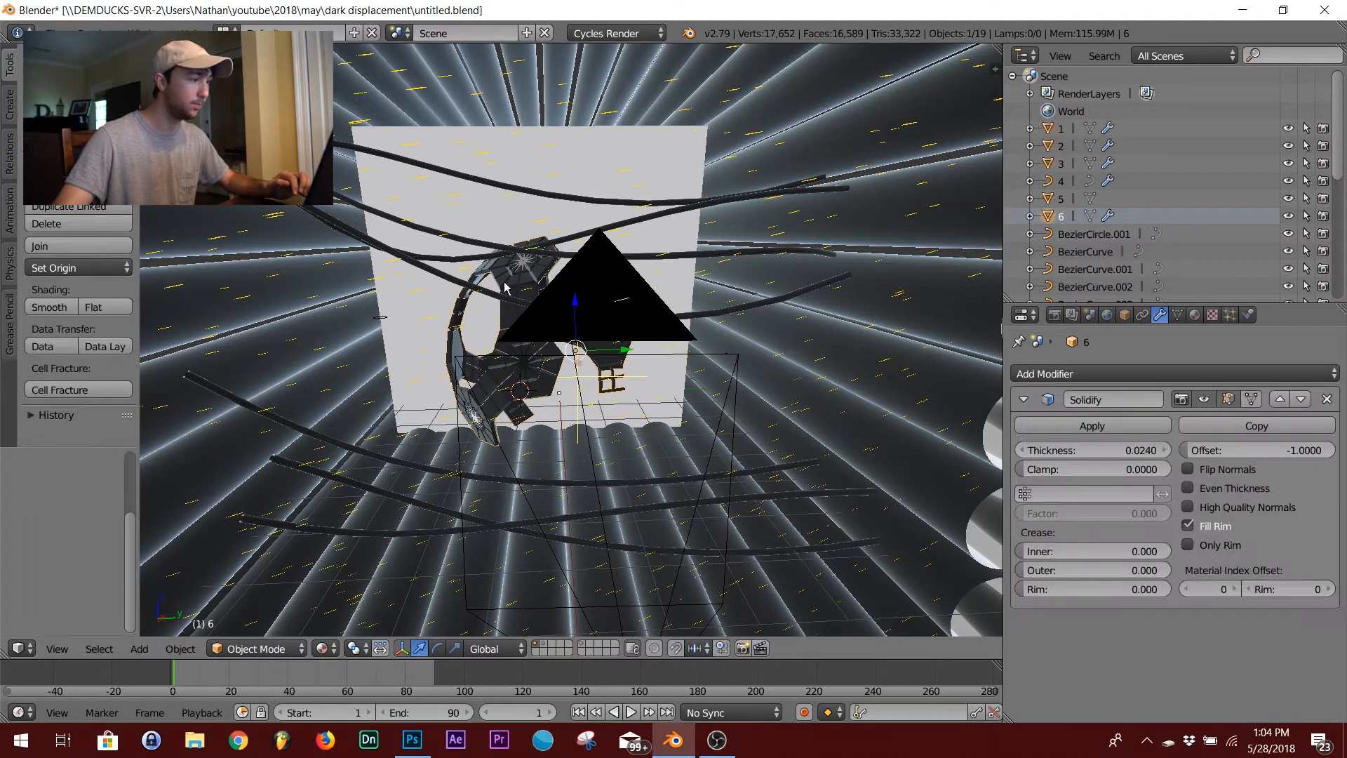
{"action": "key", "text": "m"}
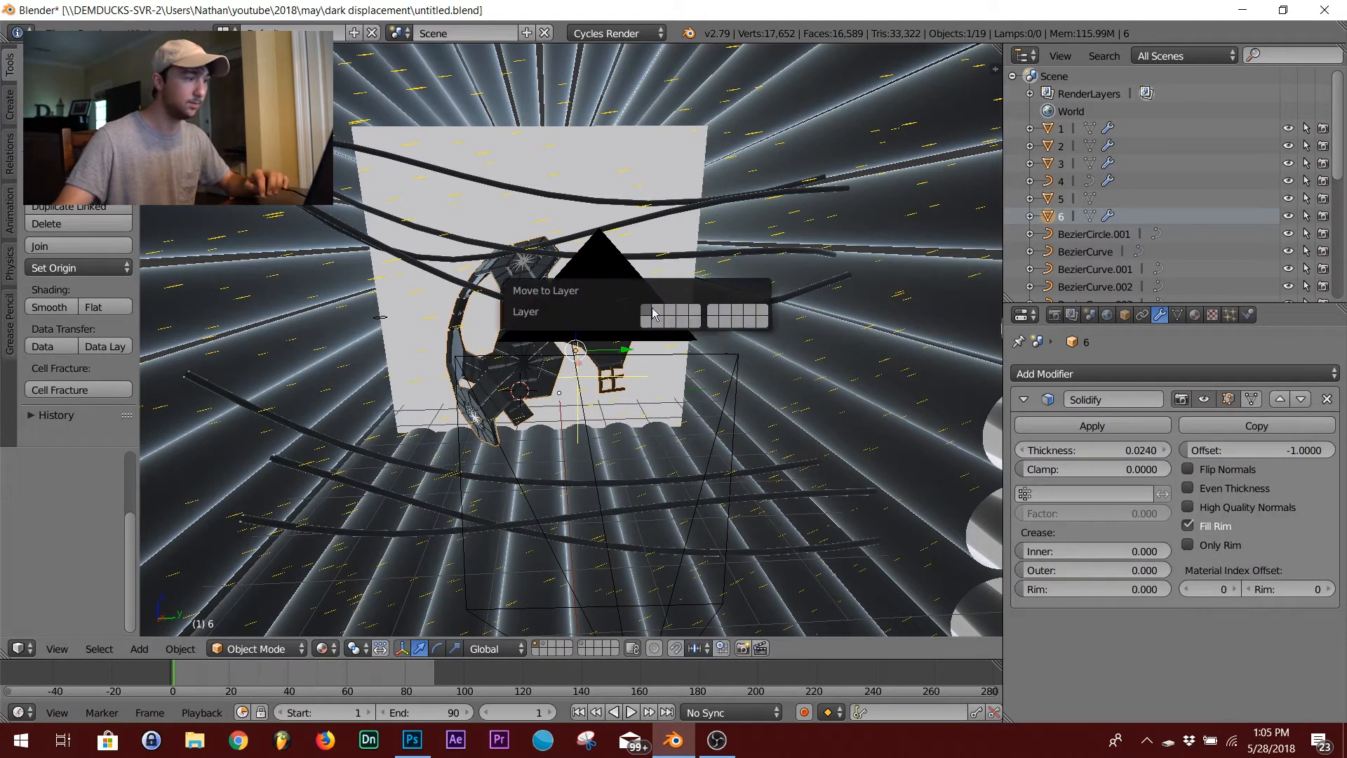
{"action": "left_click", "coordinate": [712, 314]}
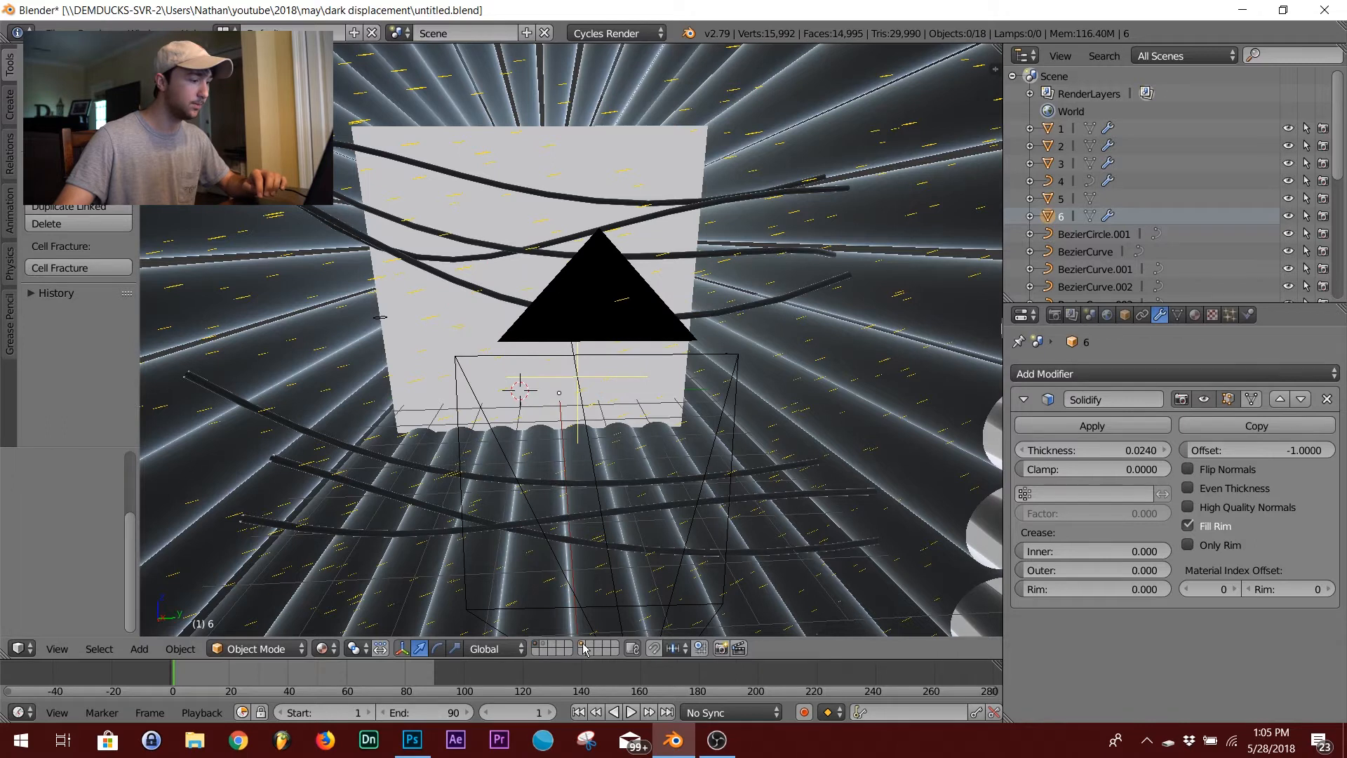
Display only the layer that holds the sphere parts and view the assembly up close
{"action": "key", "text": "2"}
{"action": "mouse_move", "coordinate": [705, 456]}
{"action": "middle_mouse_down"}
{"action": "mouse_move", "coordinate": [657, 473]}
{"action": "mouse_move", "coordinate": [738, 414]}
{"action": "mouse_move", "coordinate": [702, 450]}
{"action": "middle_mouse_up"}
{"action": "scroll", "coordinate": [605, 254], "scroll_direction": "up", "scroll_amount": 5}
{"action": "middle_click_drag", "start_coordinate": [604, 254], "coordinate": [604, 282]}
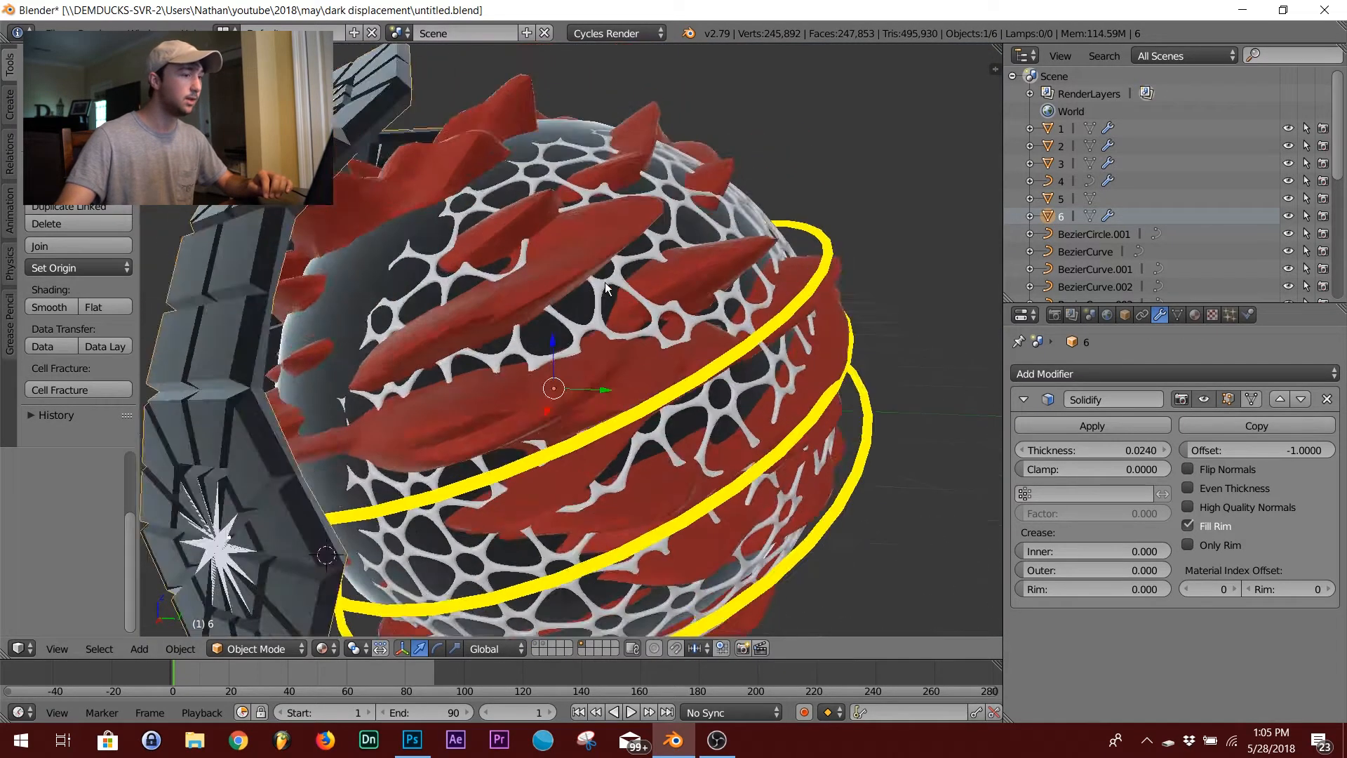
{"action": "scroll", "coordinate": [605, 282], "scroll_direction": "down", "scroll_amount": 2}
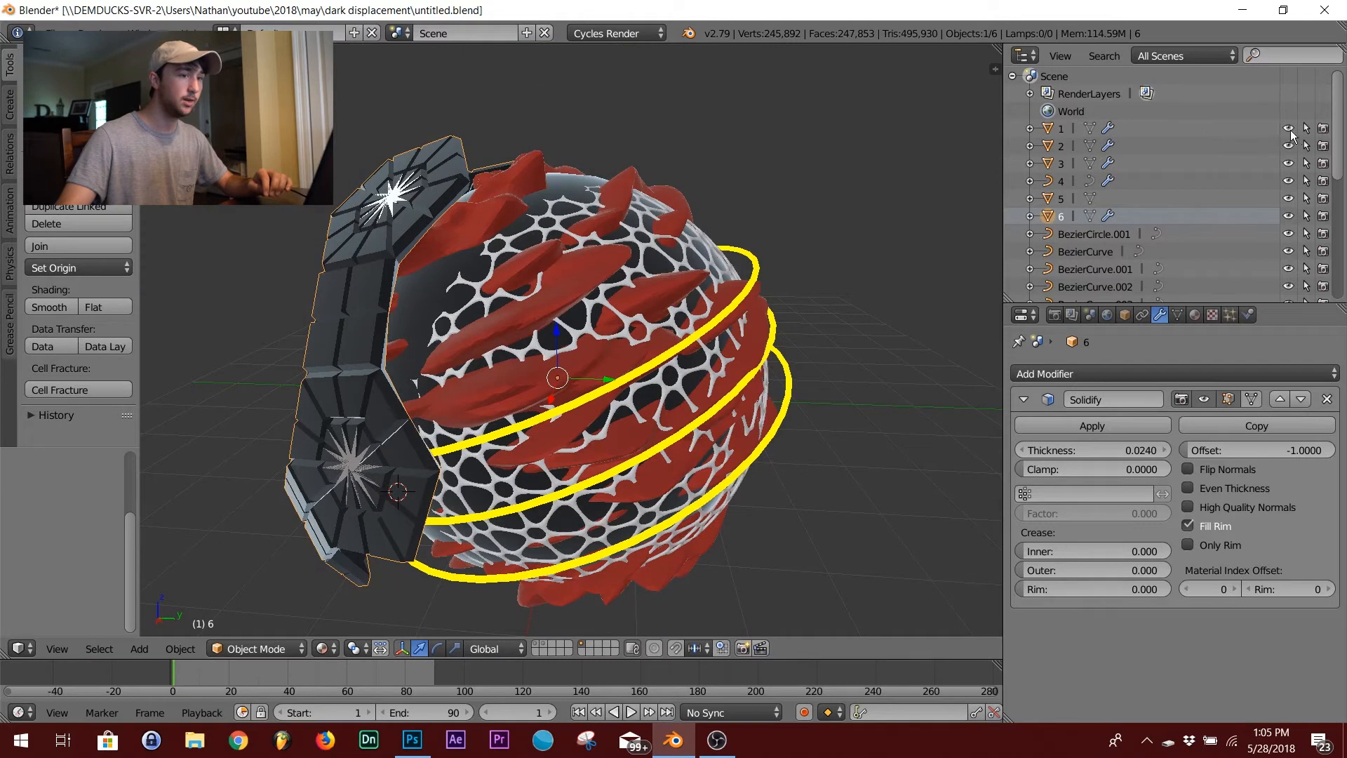
Select the red spiky mesh, object 2, and isolate it by hiding objects 1, 3, 4, 5 and 6
{"action": "right_click", "coordinate": [617, 191]}
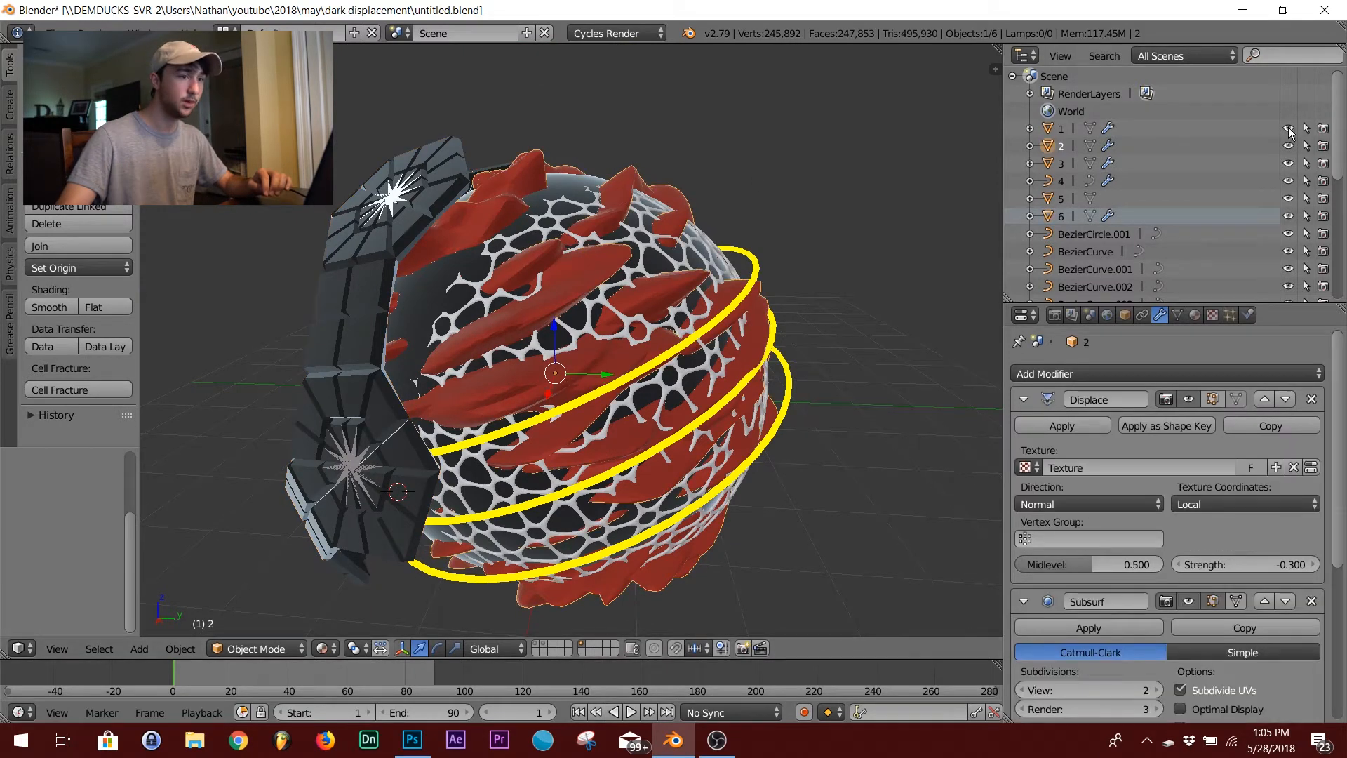
{"action": "left_click", "coordinate": [1288, 163]}
{"action": "left_click", "coordinate": [1288, 180]}
{"action": "left_click", "coordinate": [1288, 198]}
{"action": "left_click", "coordinate": [1287, 216]}
{"action": "middle_click_drag", "start_coordinate": [730, 329], "coordinate": [695, 330]}
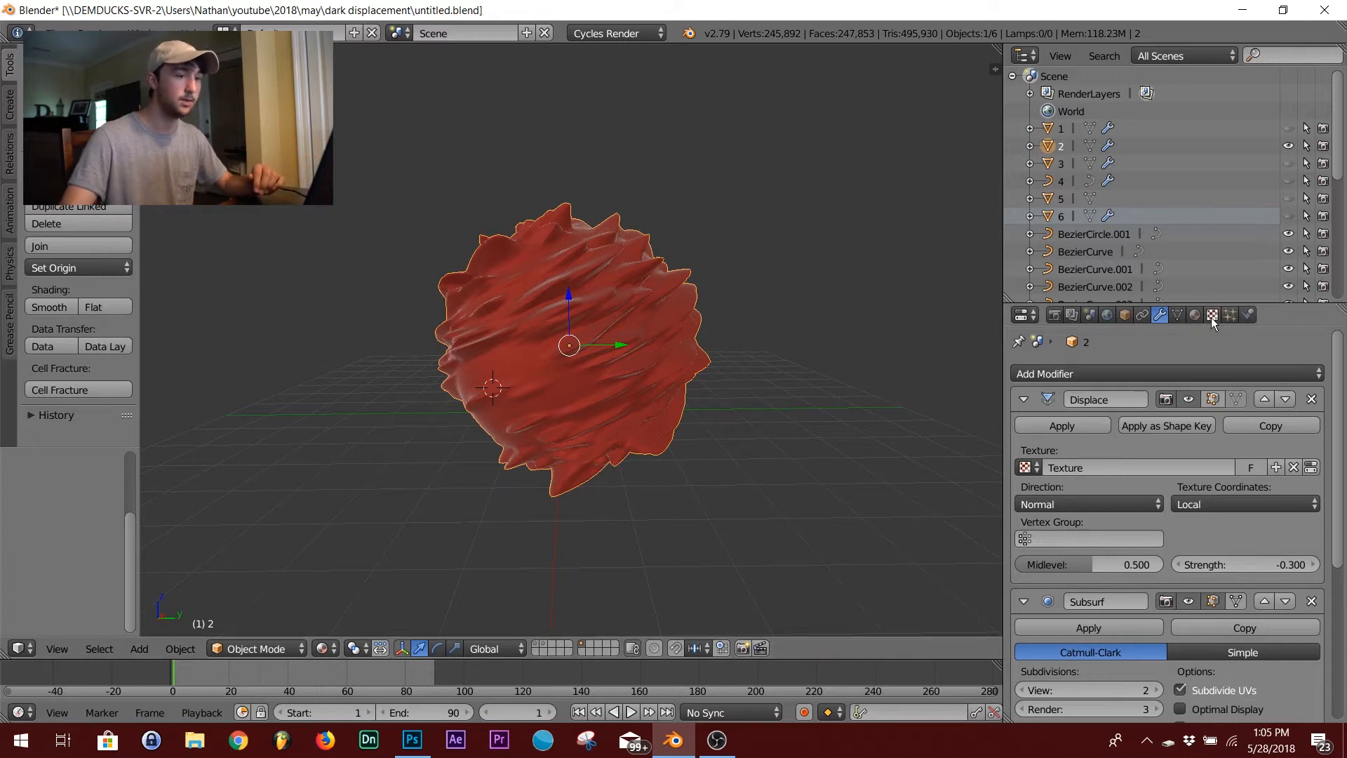
Examine the red mesh's Displace, Subsurf and SimpleDeform modifiers and the Marble texture settings driving the displacement
{"action": "scroll", "coordinate": [1195, 561], "scroll_direction": "down", "scroll_amount": 8}
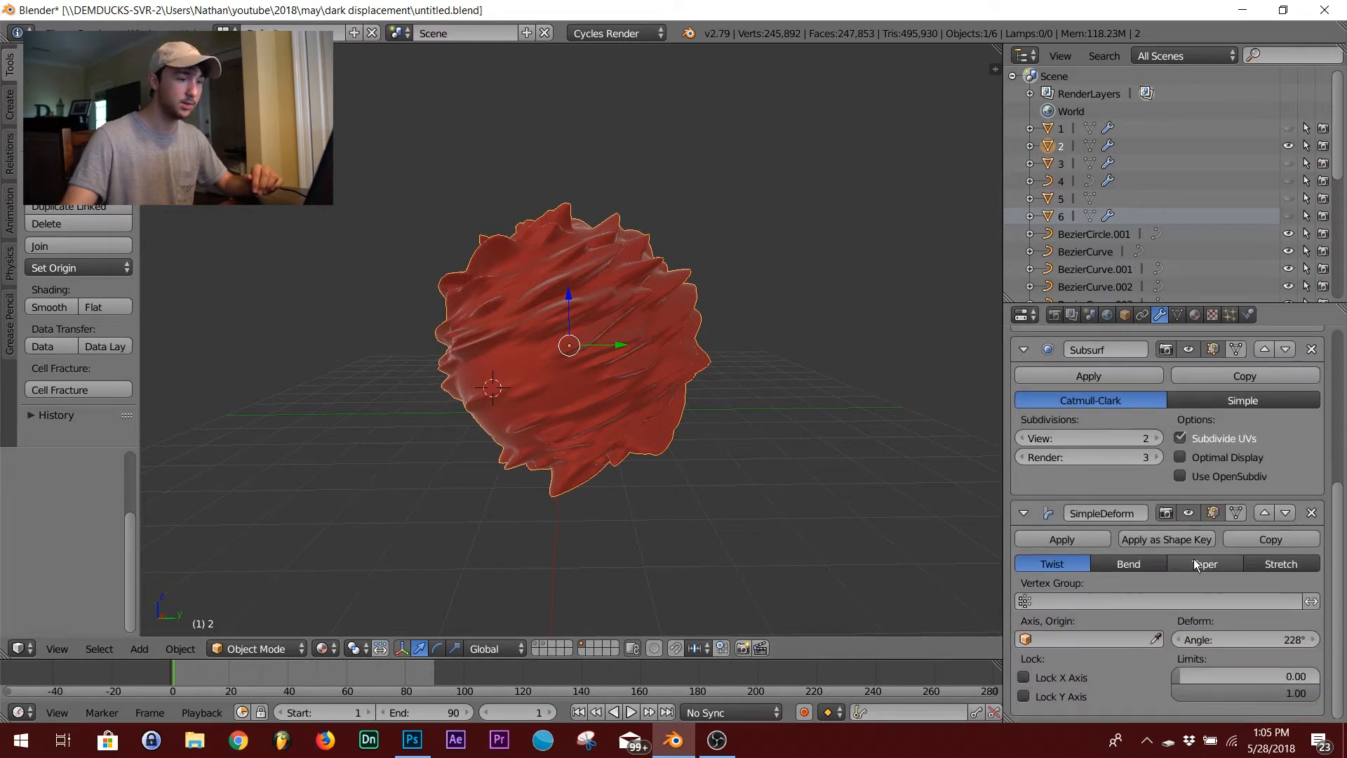
{"action": "scroll", "coordinate": [1071, 524], "scroll_direction": "up", "scroll_amount": 8}
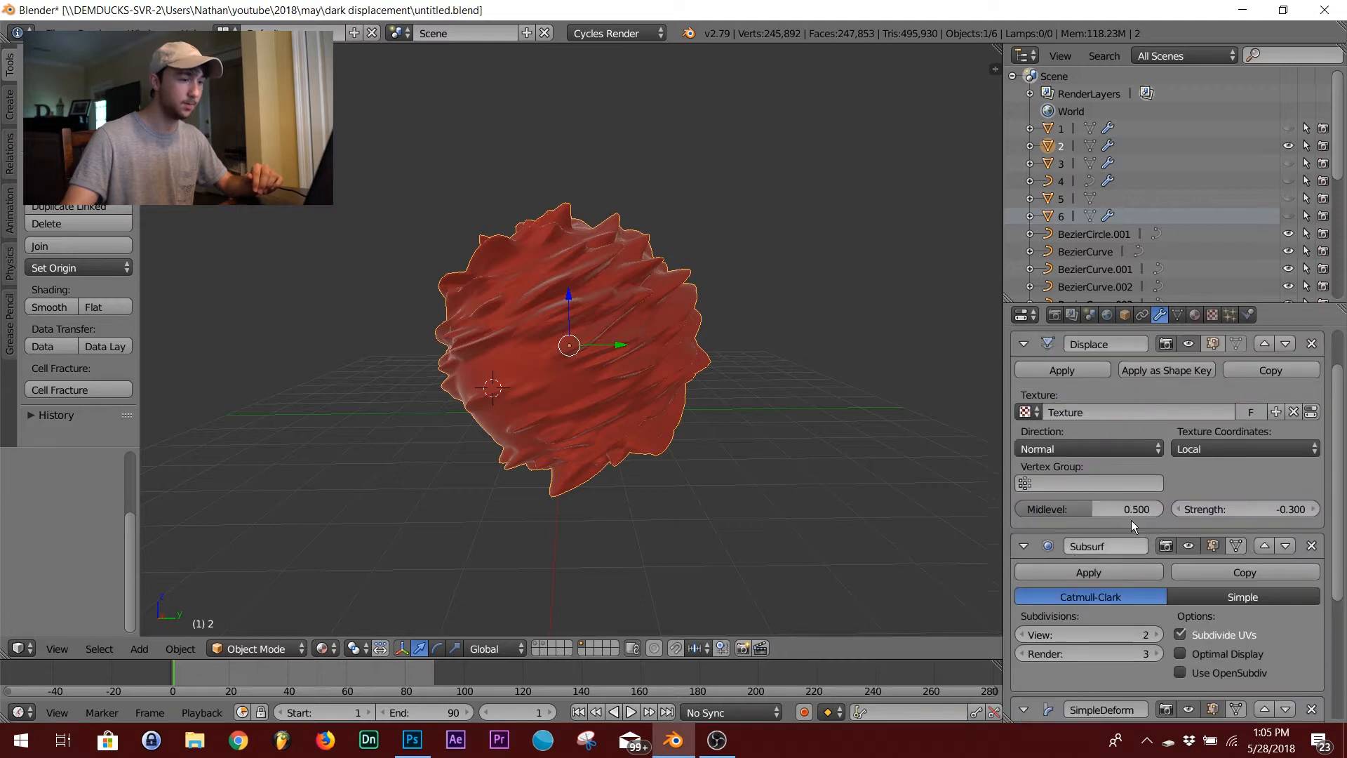
{"action": "scroll", "coordinate": [1096, 481], "scroll_direction": "down", "scroll_amount": 6}
{"action": "scroll", "coordinate": [1205, 482], "scroll_direction": "up", "scroll_amount": 6}
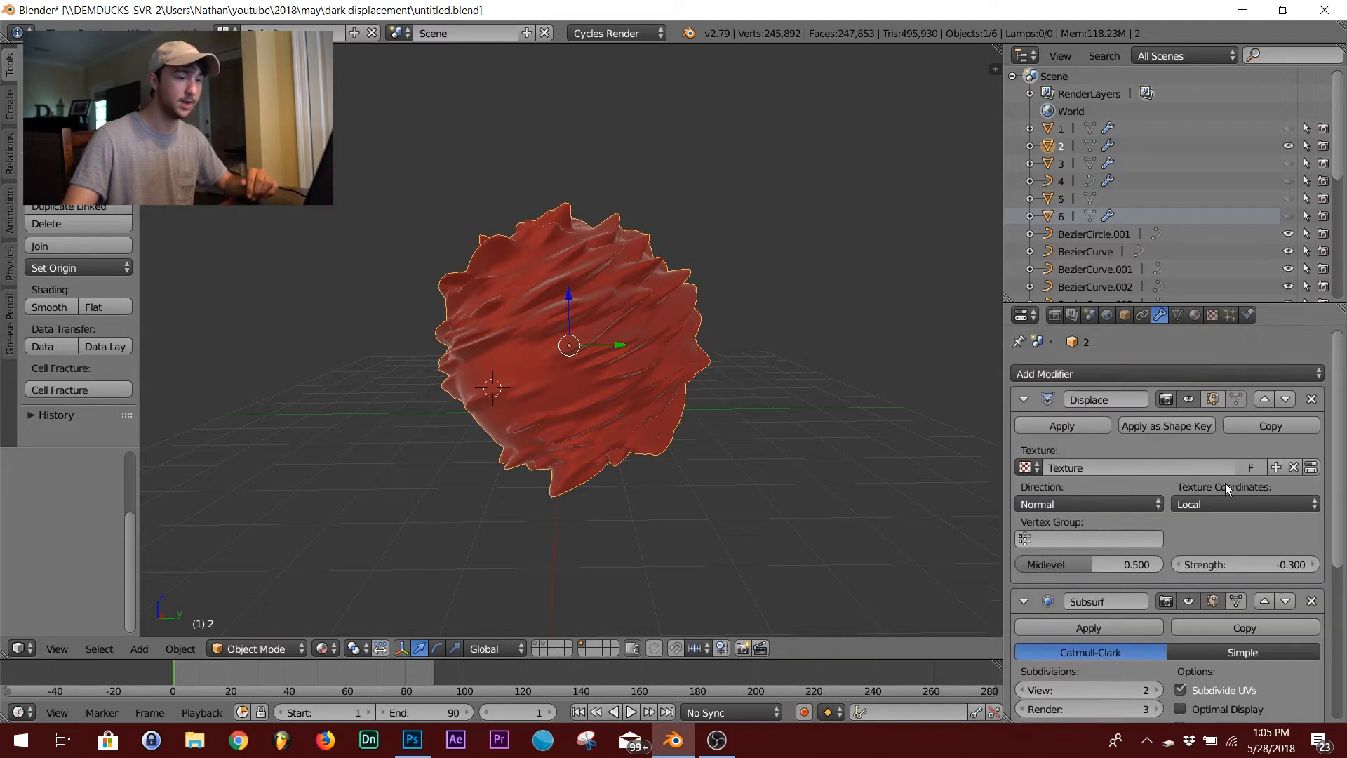
{"action": "left_click", "coordinate": [1310, 467]}
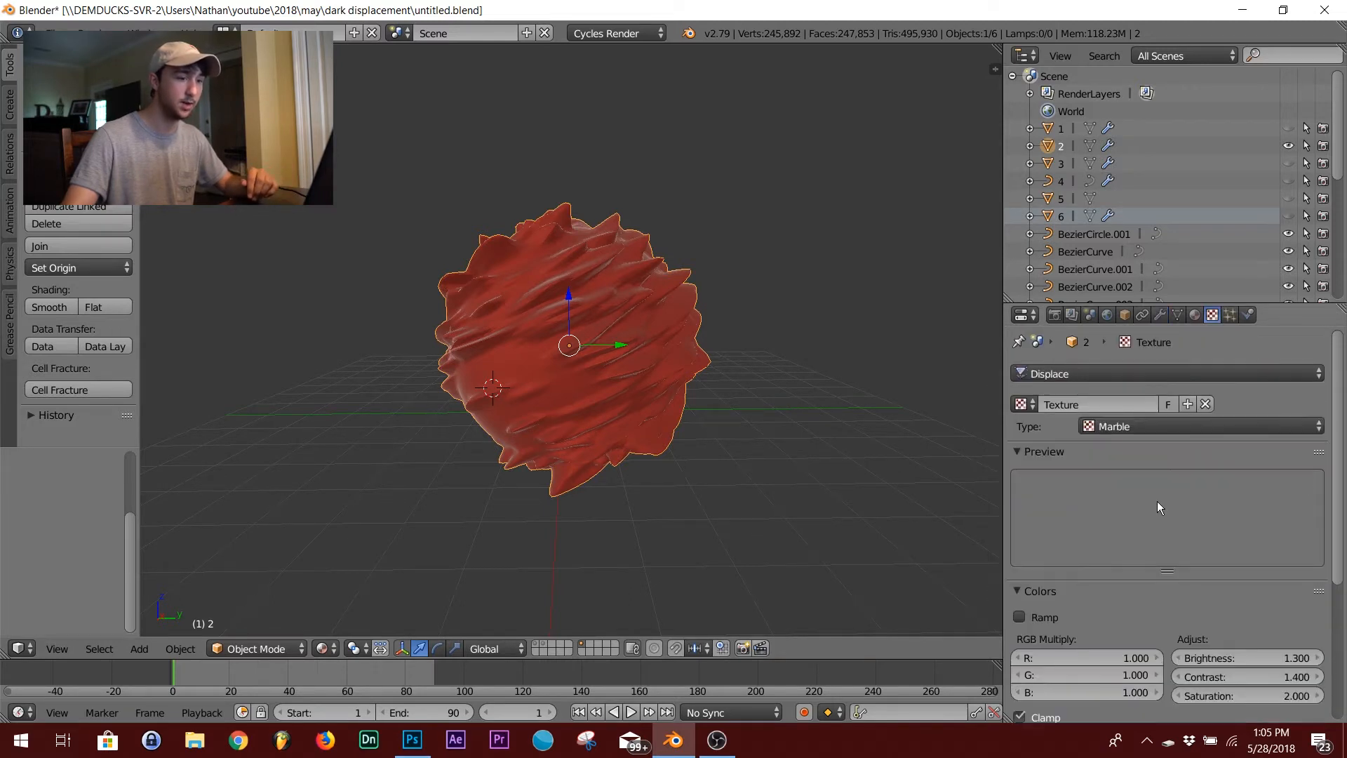
{"action": "scroll", "coordinate": [1150, 515], "scroll_direction": "down", "scroll_amount": 5}
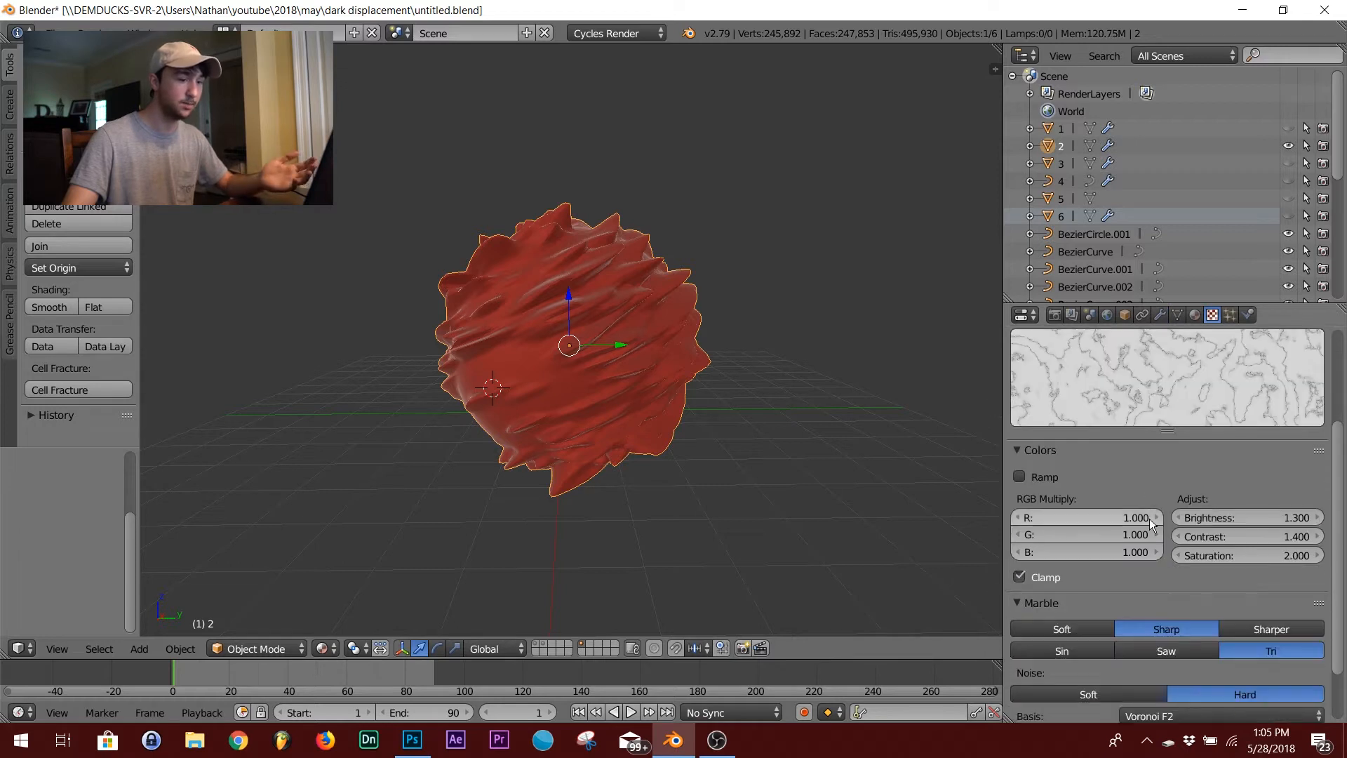
{"action": "scroll", "coordinate": [1149, 520], "scroll_direction": "down", "scroll_amount": 3}
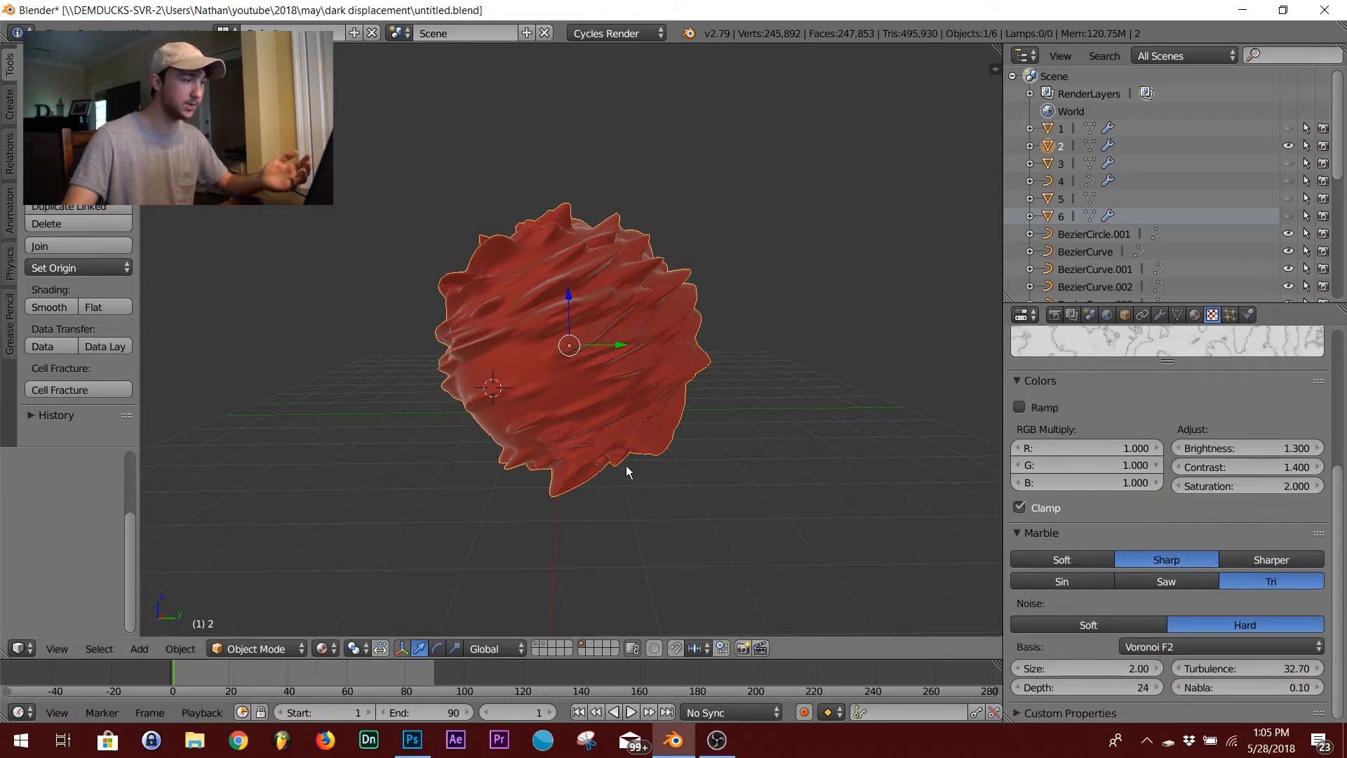
{"action": "scroll", "coordinate": [626, 465], "scroll_direction": "up", "scroll_amount": 5}
{"action": "scroll", "coordinate": [662, 432], "scroll_direction": "down", "scroll_amount": 4}
{"action": "scroll", "coordinate": [1197, 491], "scroll_direction": "up", "scroll_amount": 2}
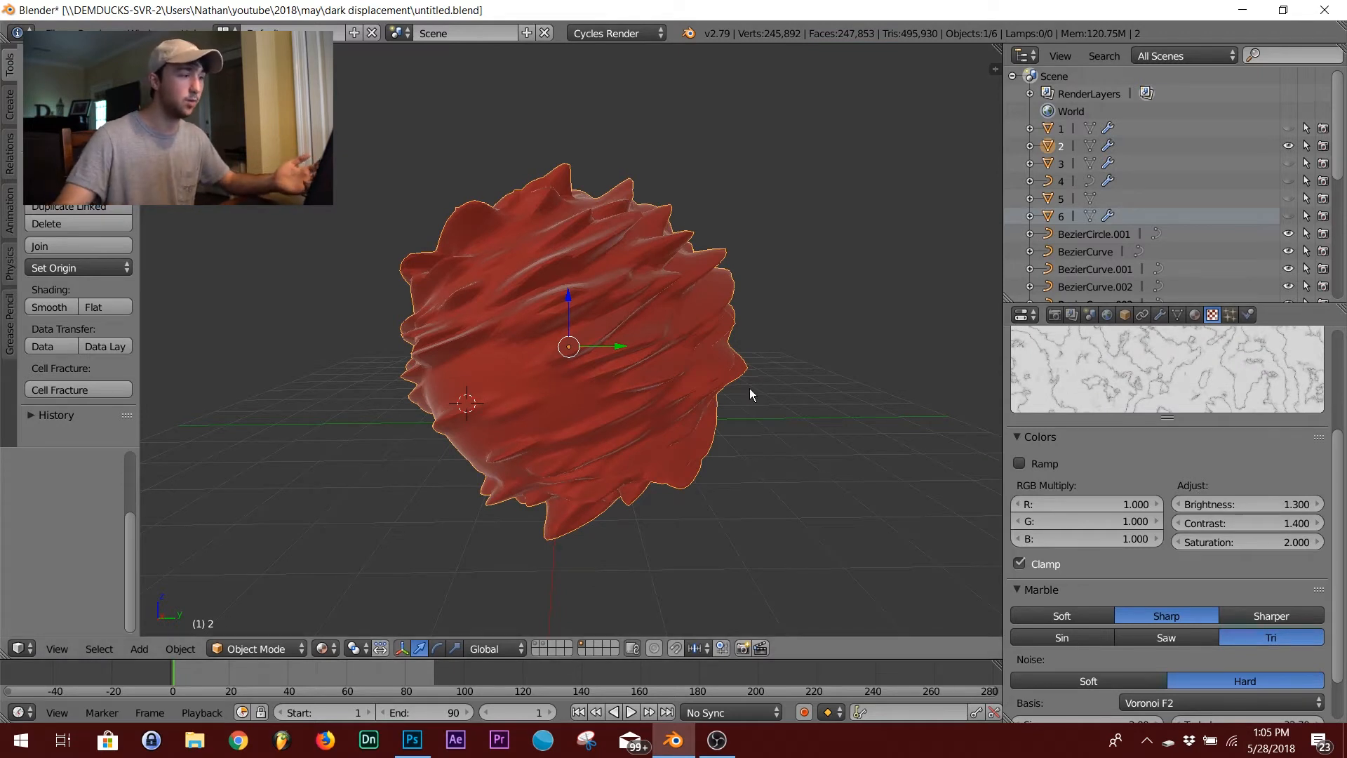
Try removing the SimpleDeform twist modifier from the red mesh, and undo the removal
{"action": "left_click", "coordinate": [1159, 315]}
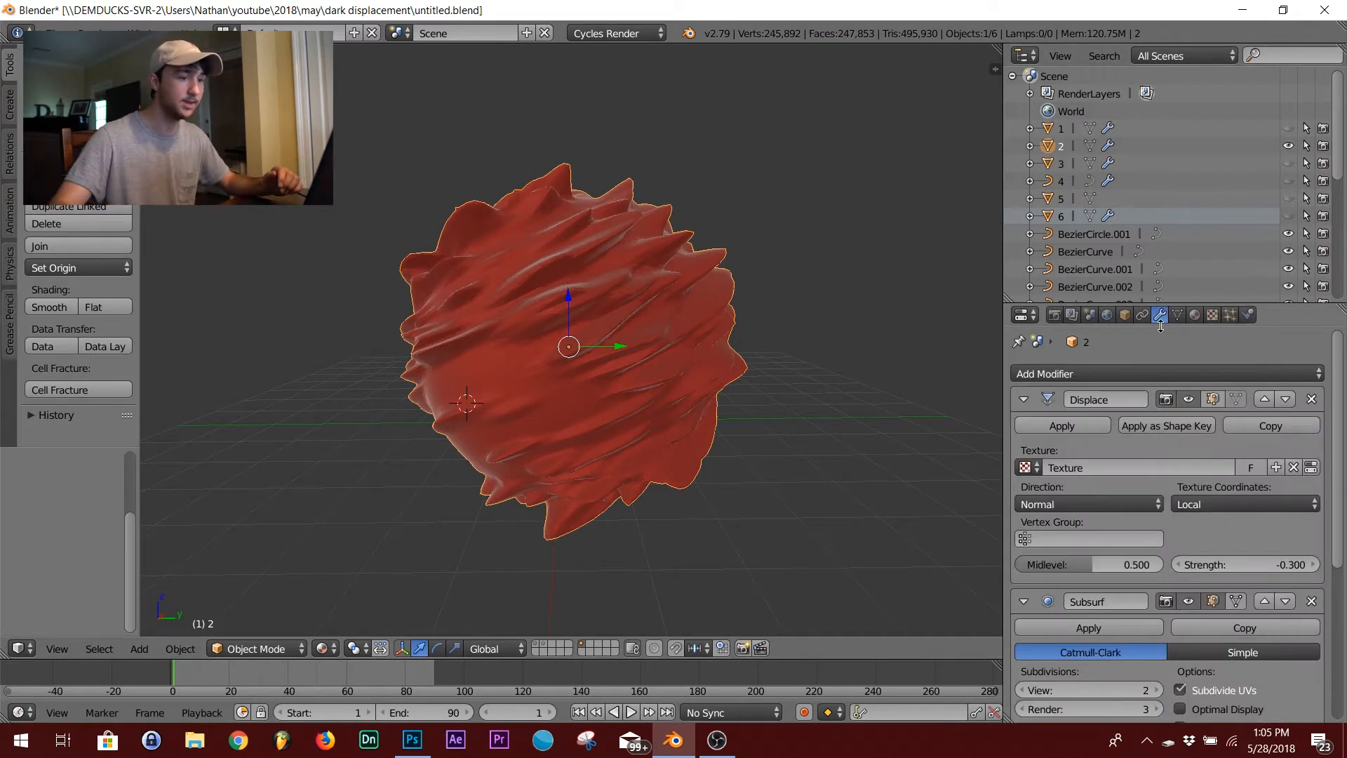
{"action": "scroll", "coordinate": [1249, 547], "scroll_direction": "down", "scroll_amount": 8}
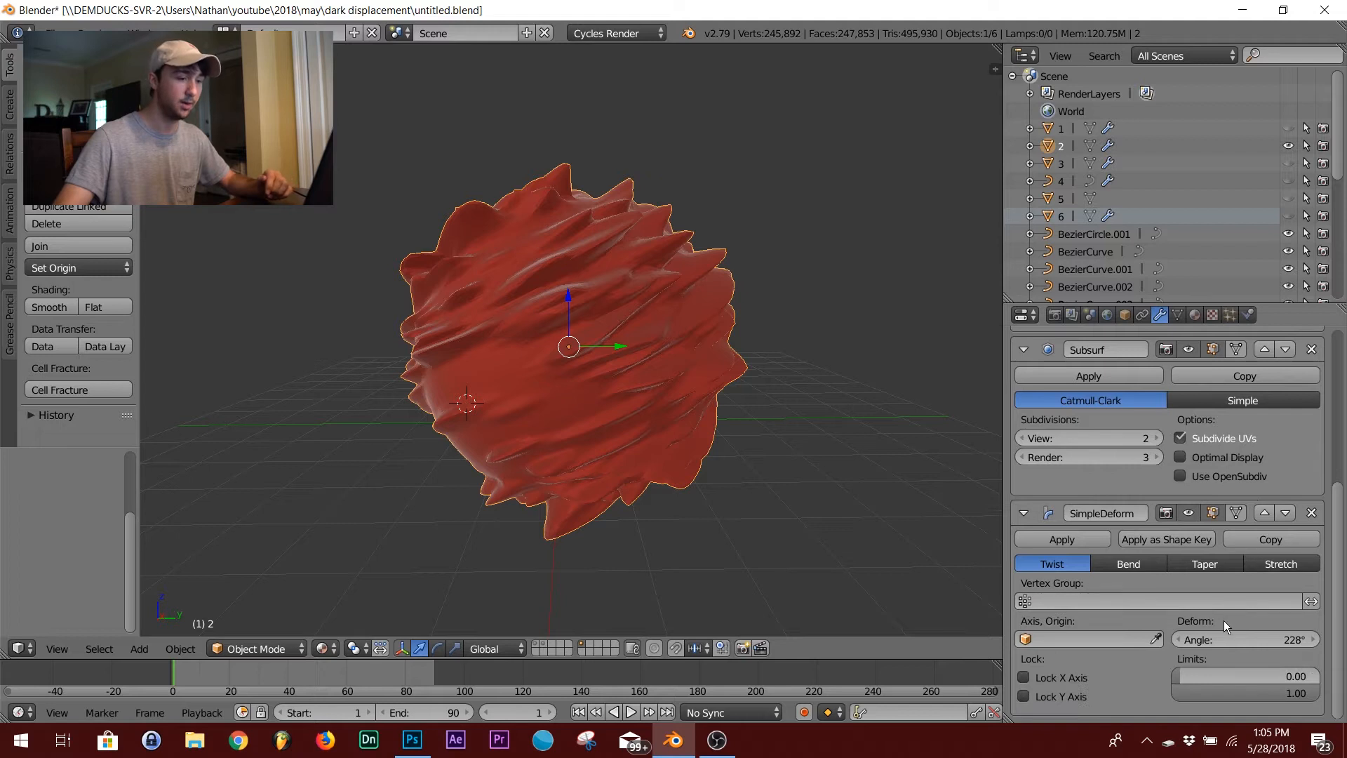
{"action": "left_click", "coordinate": [1298, 638]}
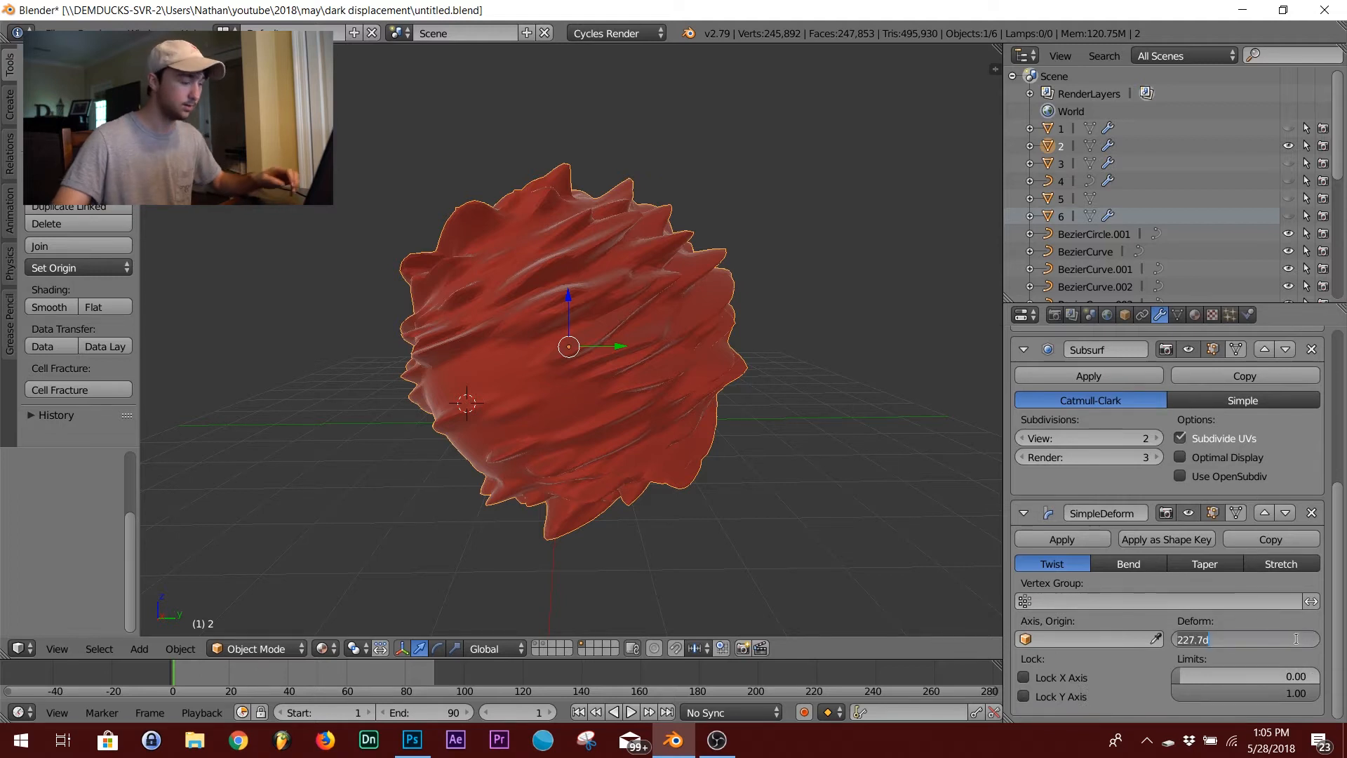
{"action": "left_click", "coordinate": [1311, 513]}
{"action": "left_click", "coordinate": [1311, 512]}
{"action": "middle_click_drag", "start_coordinate": [640, 416], "coordinate": [750, 414]}
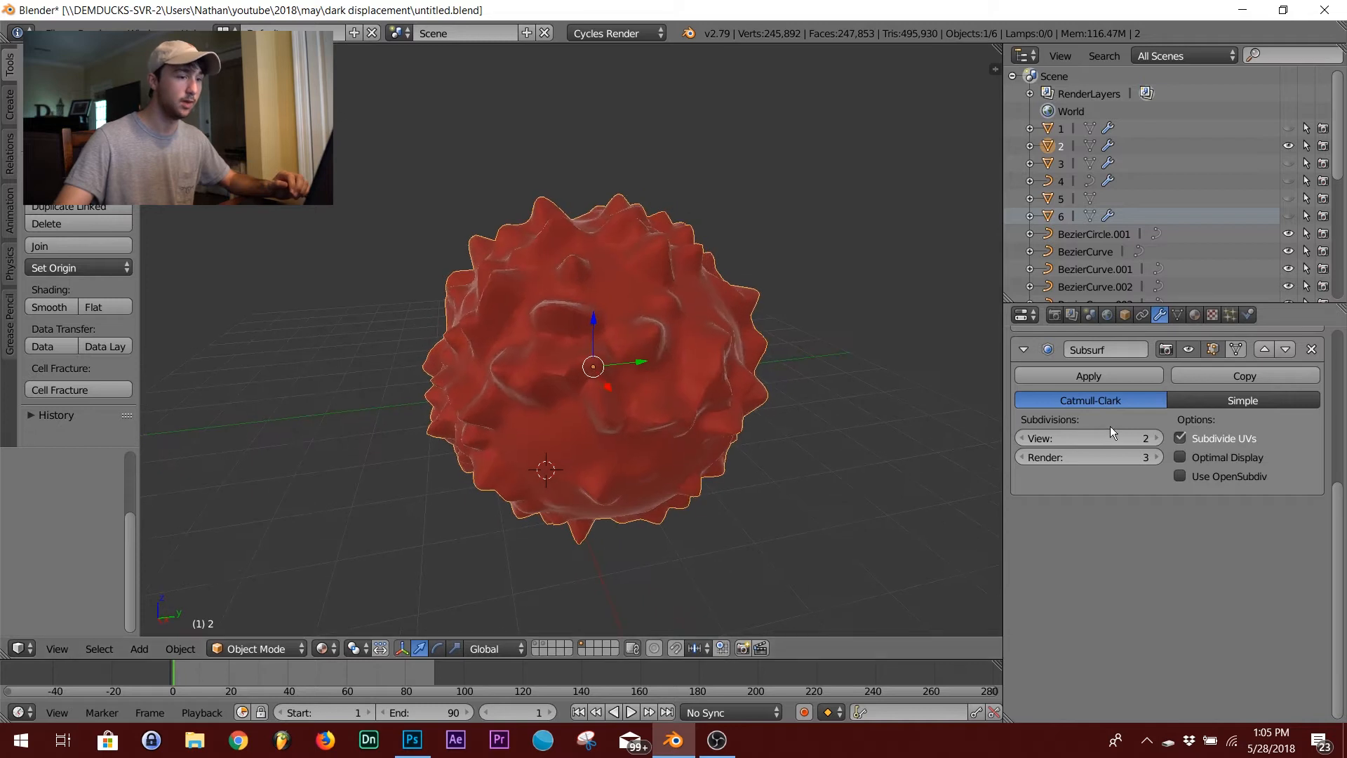
{"action": "key", "text": "ctrl+z"}
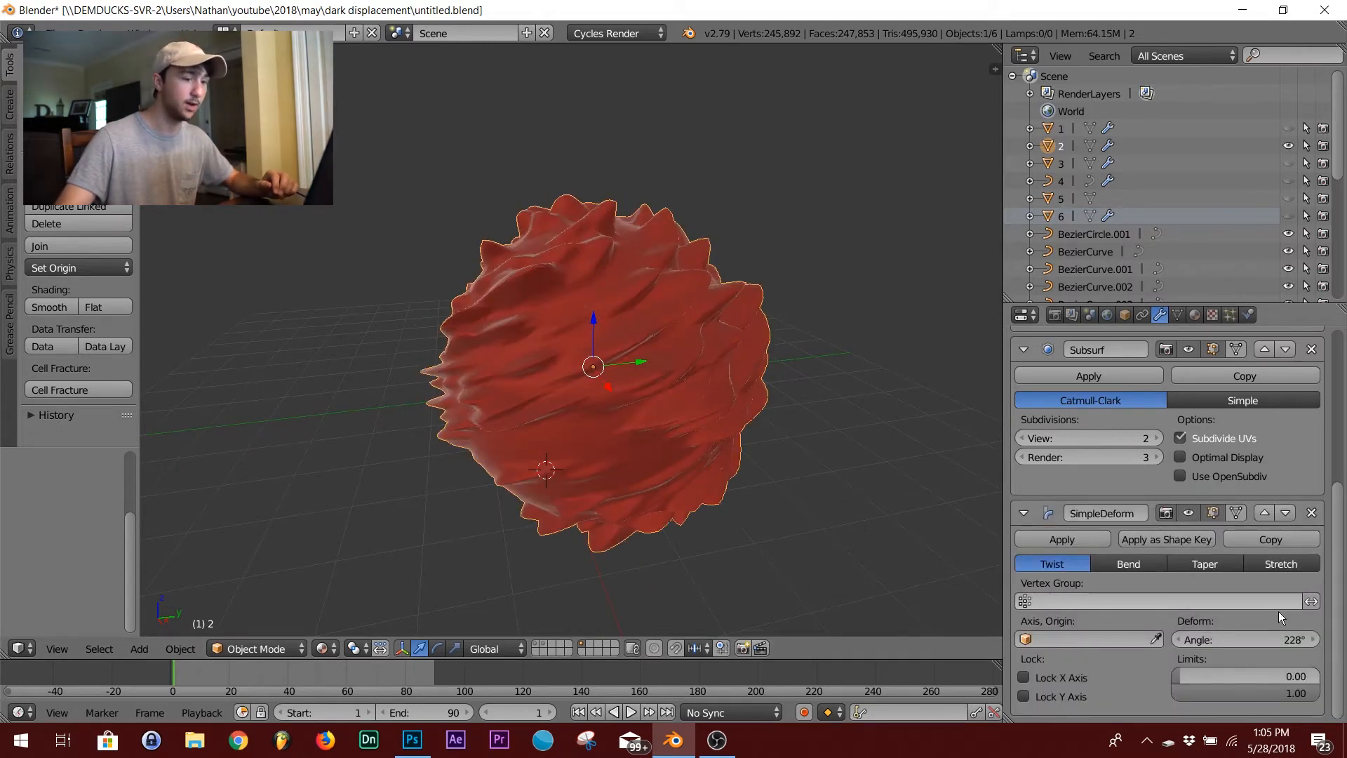
Try smaller SimpleDeform twist angles, such as 130° and 98.7°, on the red mesh and undo the changes
{"action": "left_click_drag", "start_coordinate": [1230, 644], "coordinate": [1281, 636]}
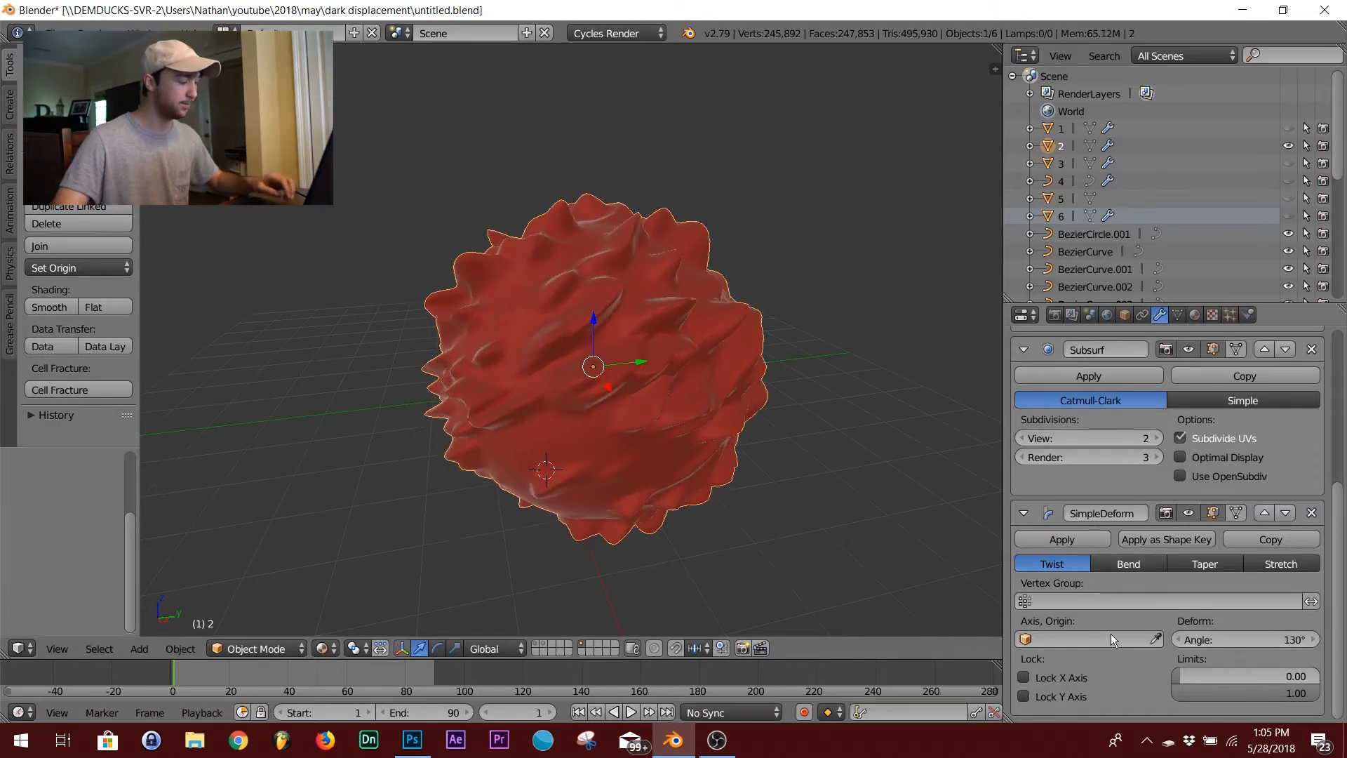
{"action": "key", "text": "ctrl+z"}
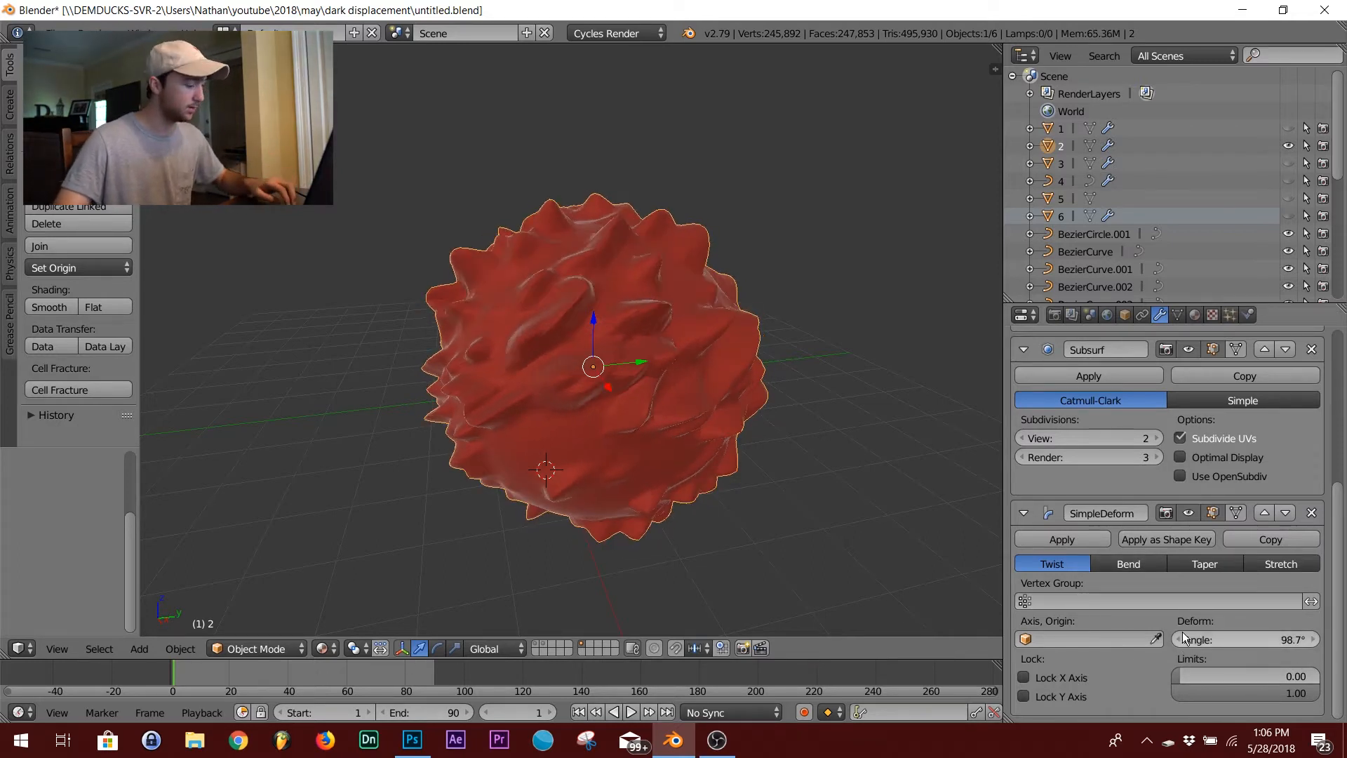
{"action": "key", "text": "ctrl+z"}
Preview the twisted red mesh in rendered shading and return to the previous viewport shading
{"action": "middle_click_drag", "start_coordinate": [692, 394], "coordinate": [640, 333]}
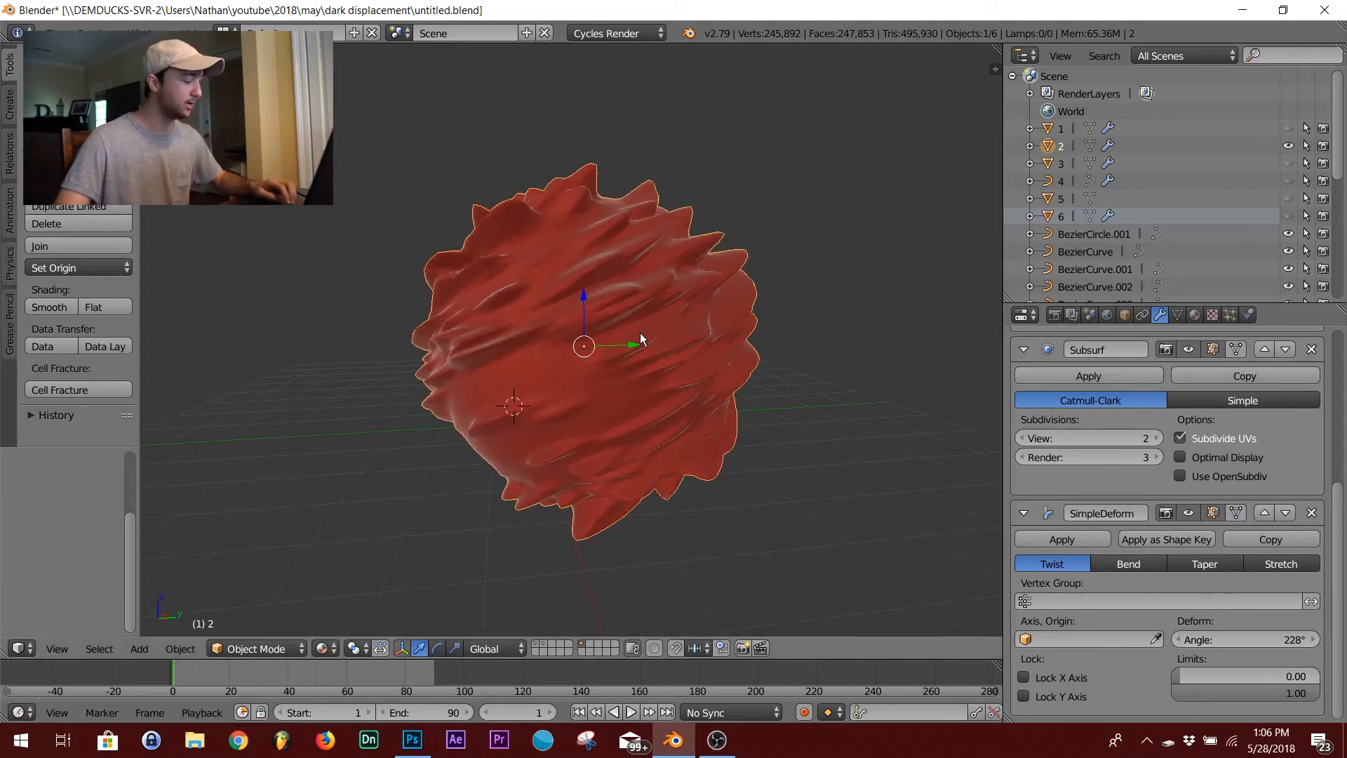
{"action": "key", "text": "shift+z"}
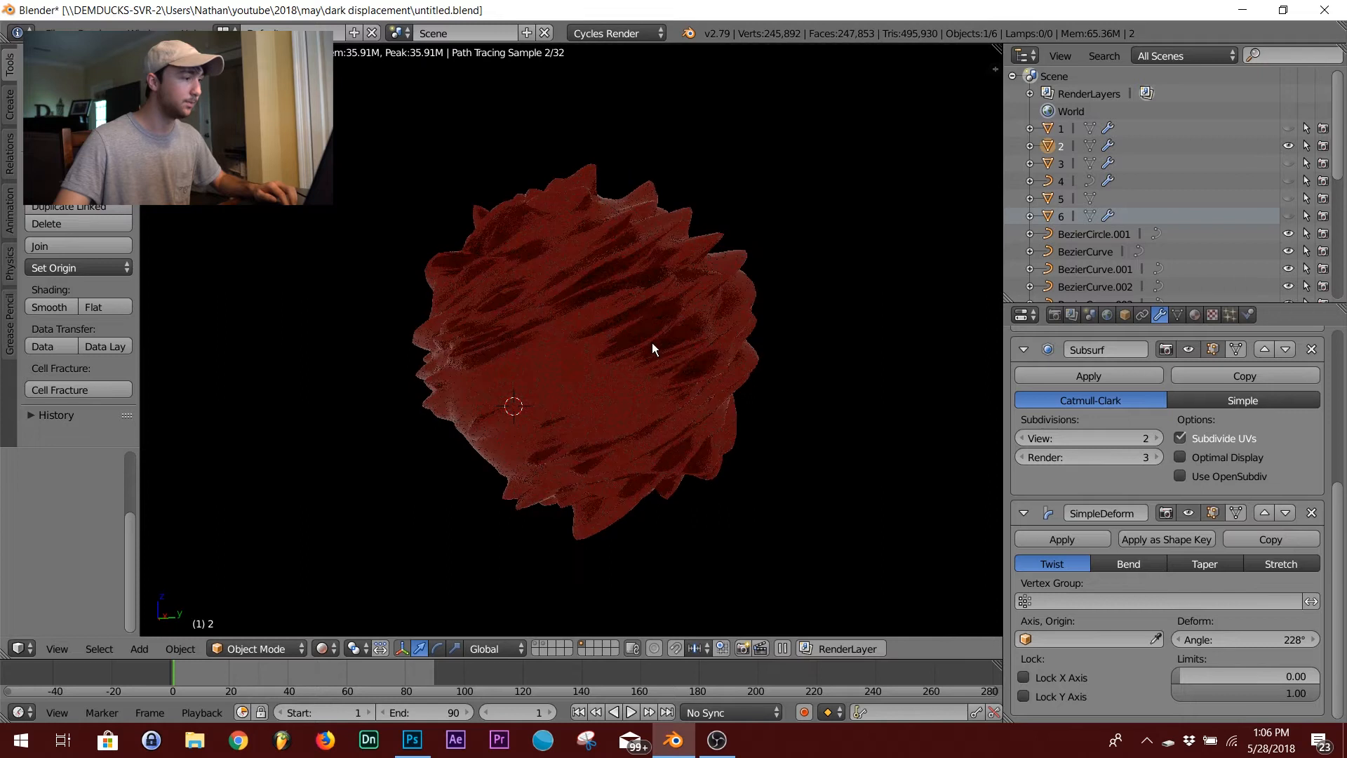
{"action": "key", "text": "shift+z"}
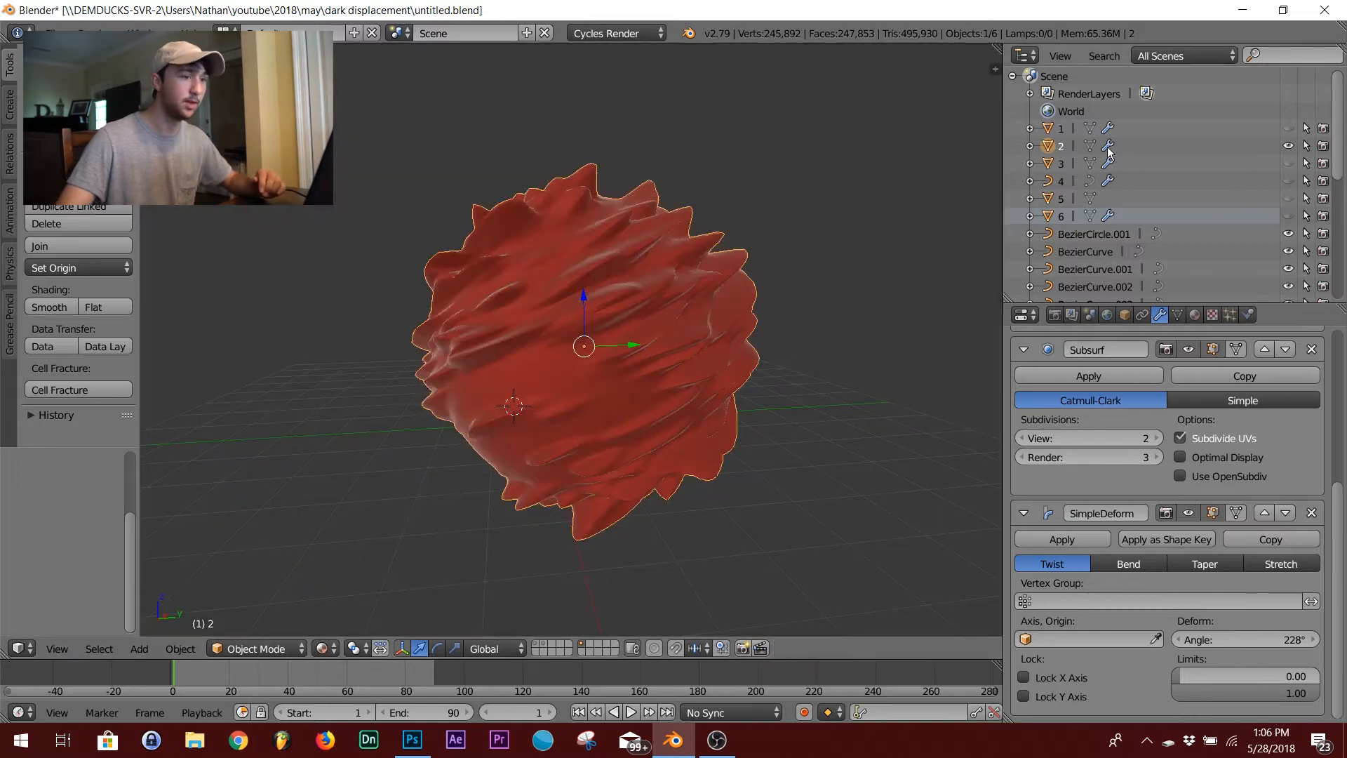
Show the dark panel shell, object 1, select it and hide the red mesh, object 2
{"action": "left_click", "coordinate": [1288, 128]}
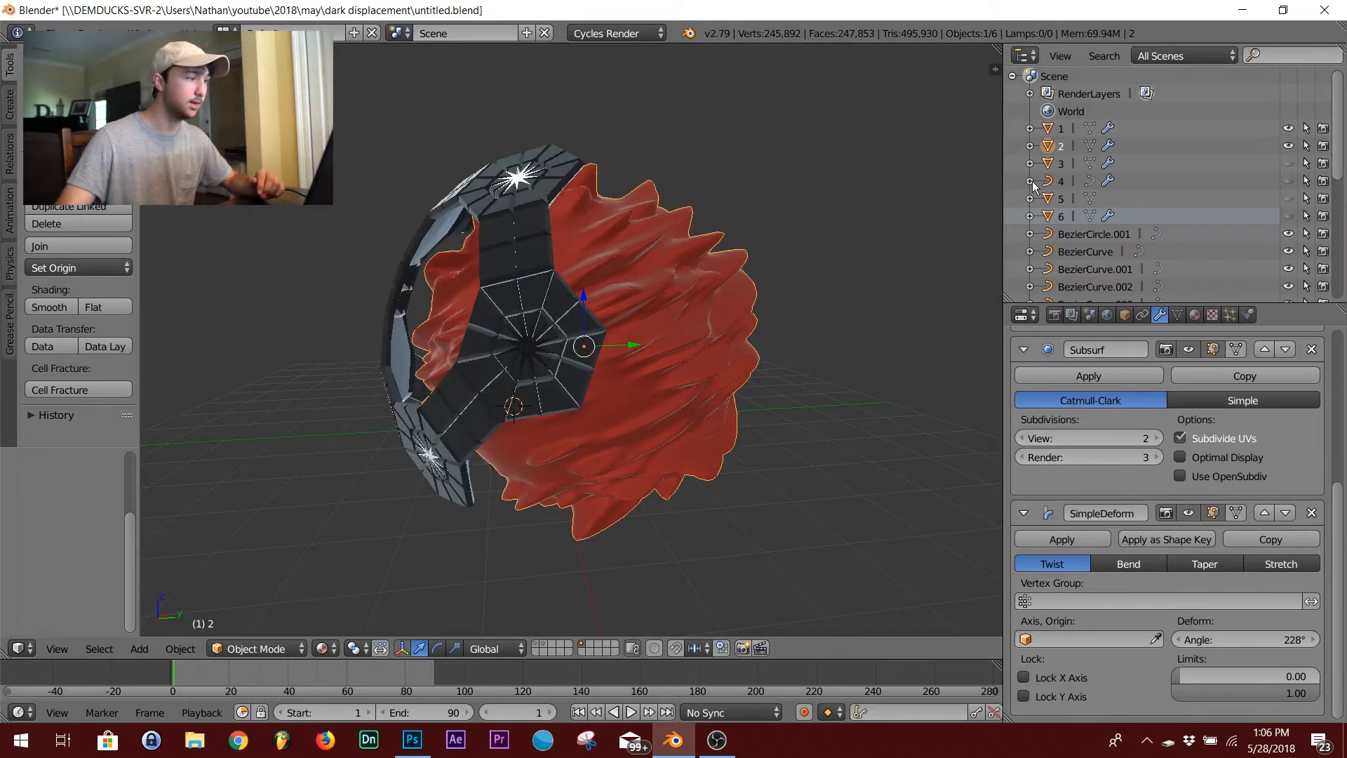
{"action": "right_click", "coordinate": [525, 198]}
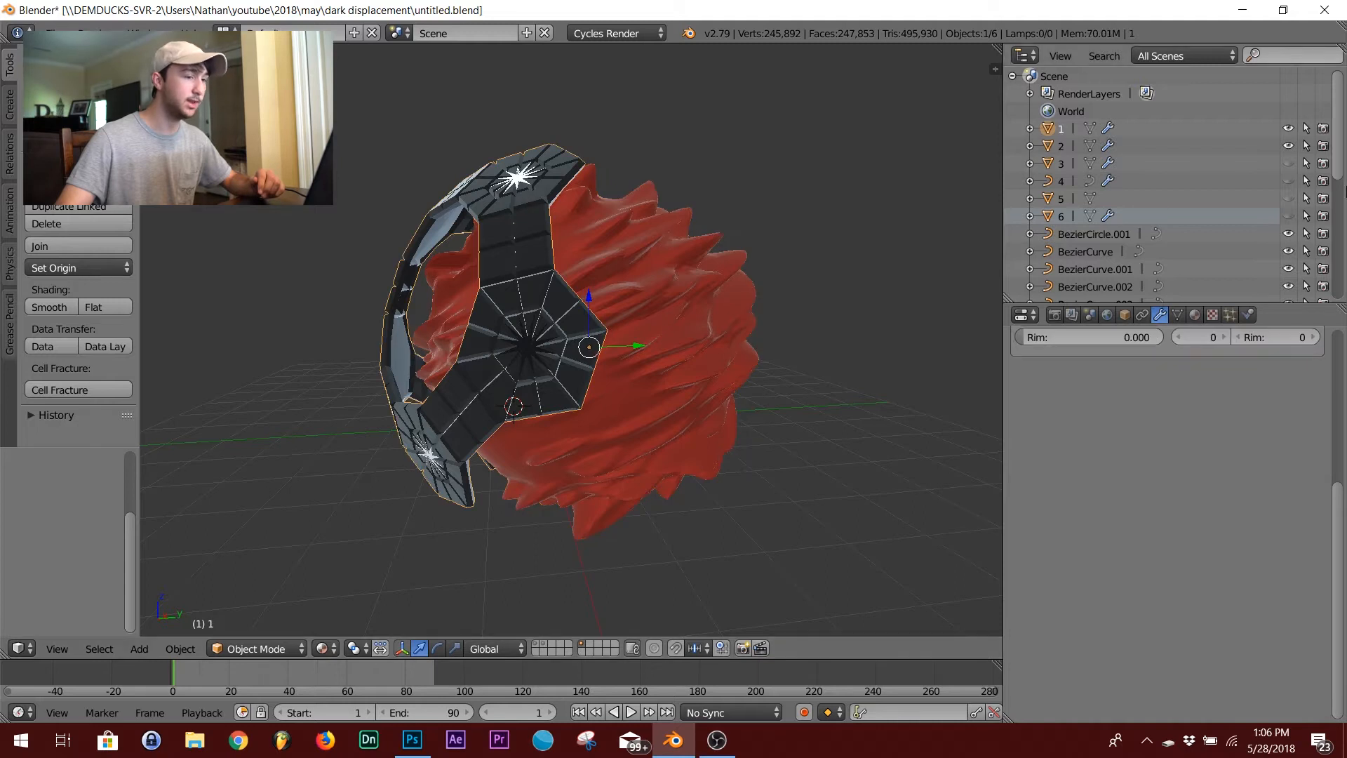
{"action": "left_click", "coordinate": [1287, 146]}
{"action": "middle_click_drag", "start_coordinate": [612, 273], "coordinate": [555, 295]}
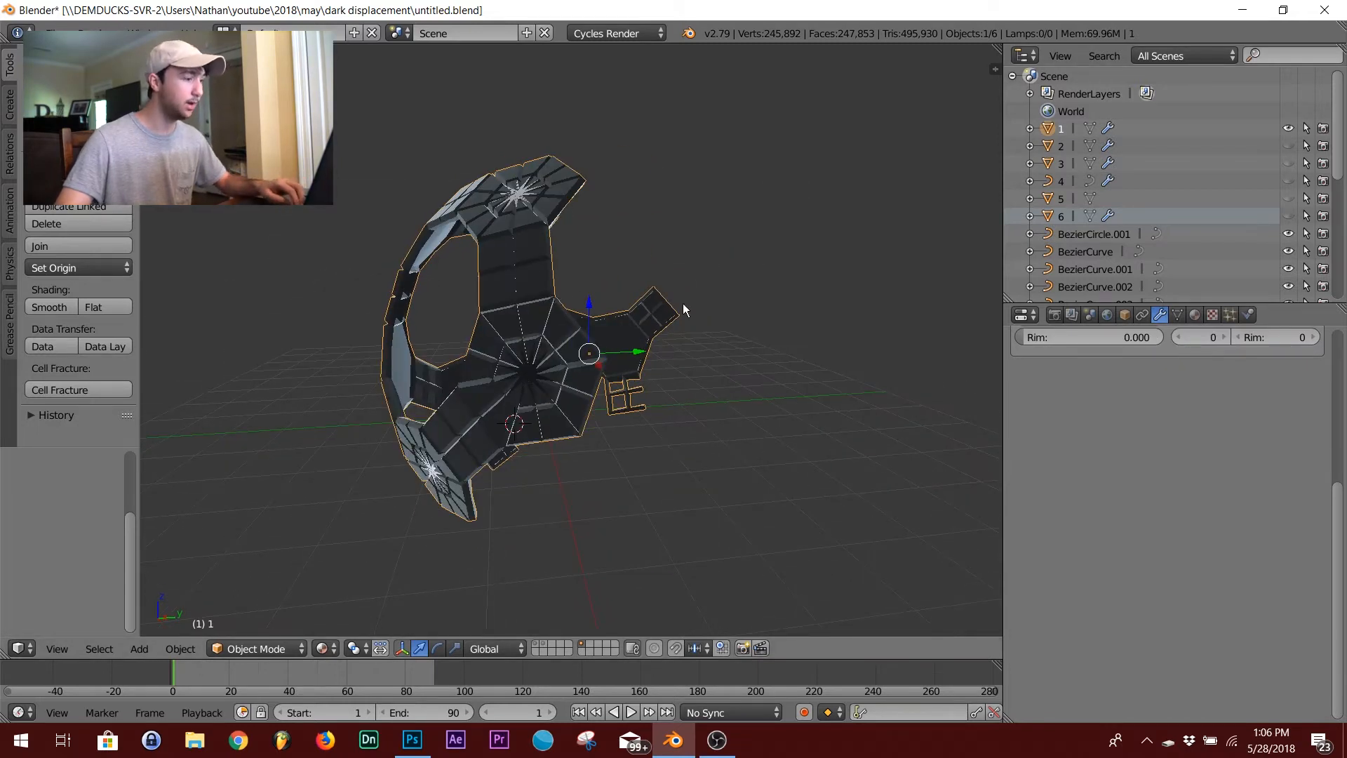
Add a regular solid math-function mesh at the 3D cursor and hide the panel shell, object 1
{"action": "key", "text": "shift+a"}
{"action": "mouse_move", "coordinate": [683, 303]}
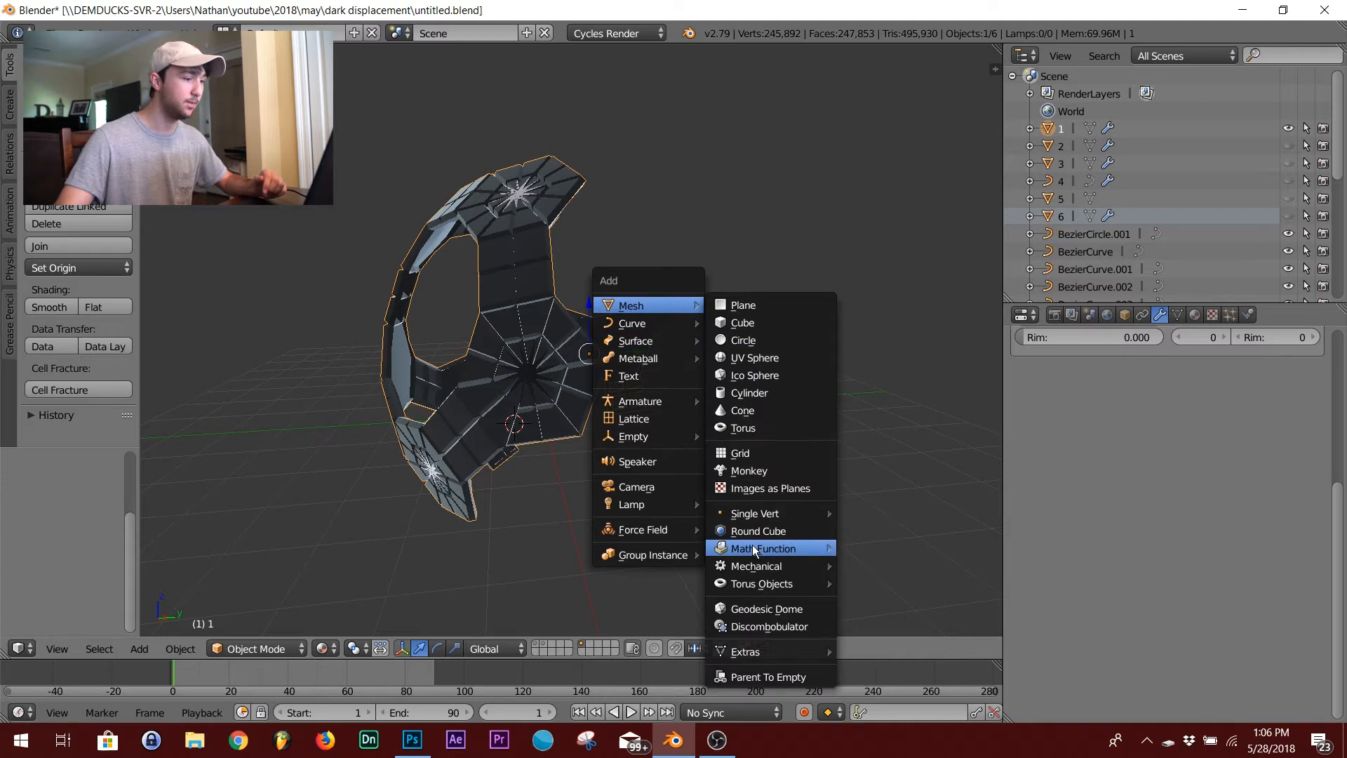
{"action": "mouse_move", "coordinate": [752, 546]}
{"action": "left_click", "coordinate": [907, 582]}
{"action": "middle_click_drag", "start_coordinate": [692, 479], "coordinate": [620, 410]}
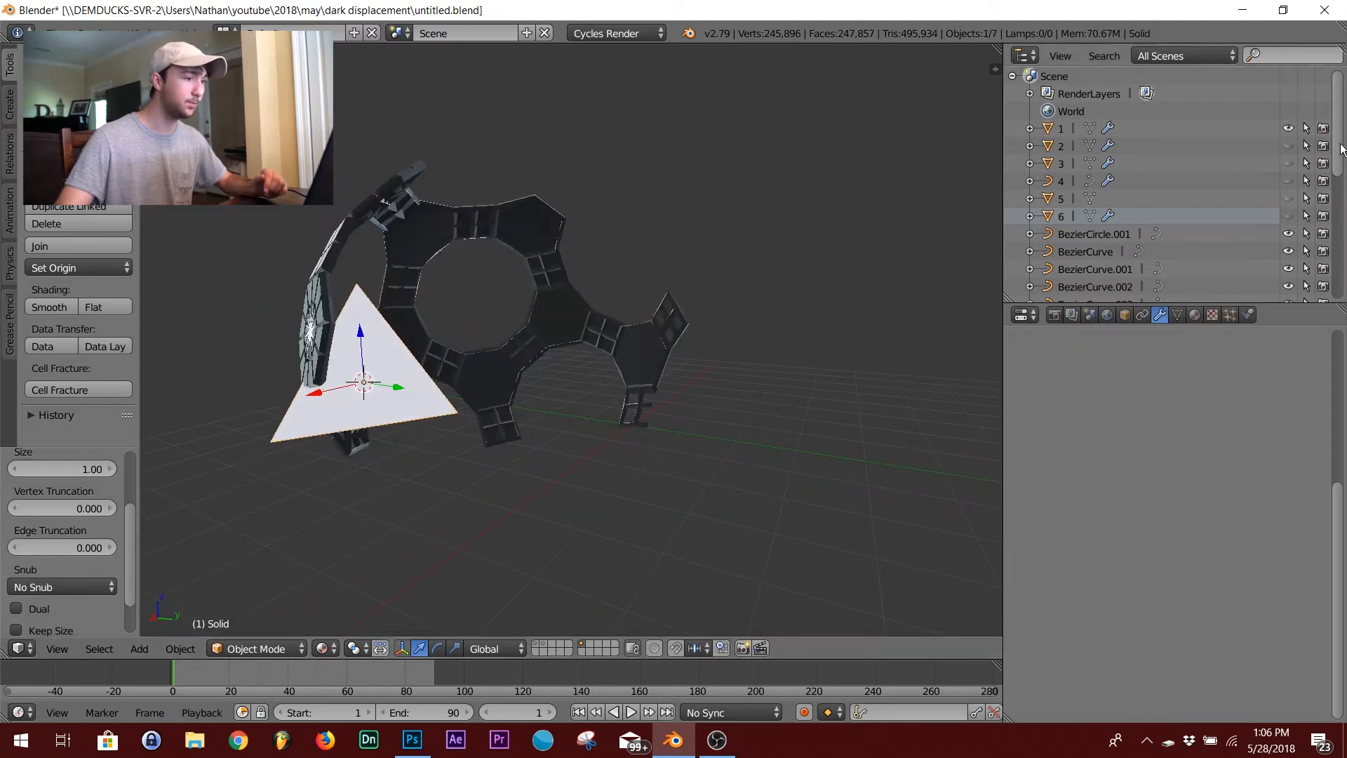
{"action": "left_click", "coordinate": [1288, 128]}
Apply the Truncated Icosidodecahedron preset to the new solid and hide the panel shell, object 1
{"action": "middle_click_drag", "start_coordinate": [617, 337], "coordinate": [589, 306]}
{"action": "scroll", "coordinate": [84, 507], "scroll_direction": "down", "scroll_amount": 2}
{"action": "left_click", "coordinate": [70, 620]}
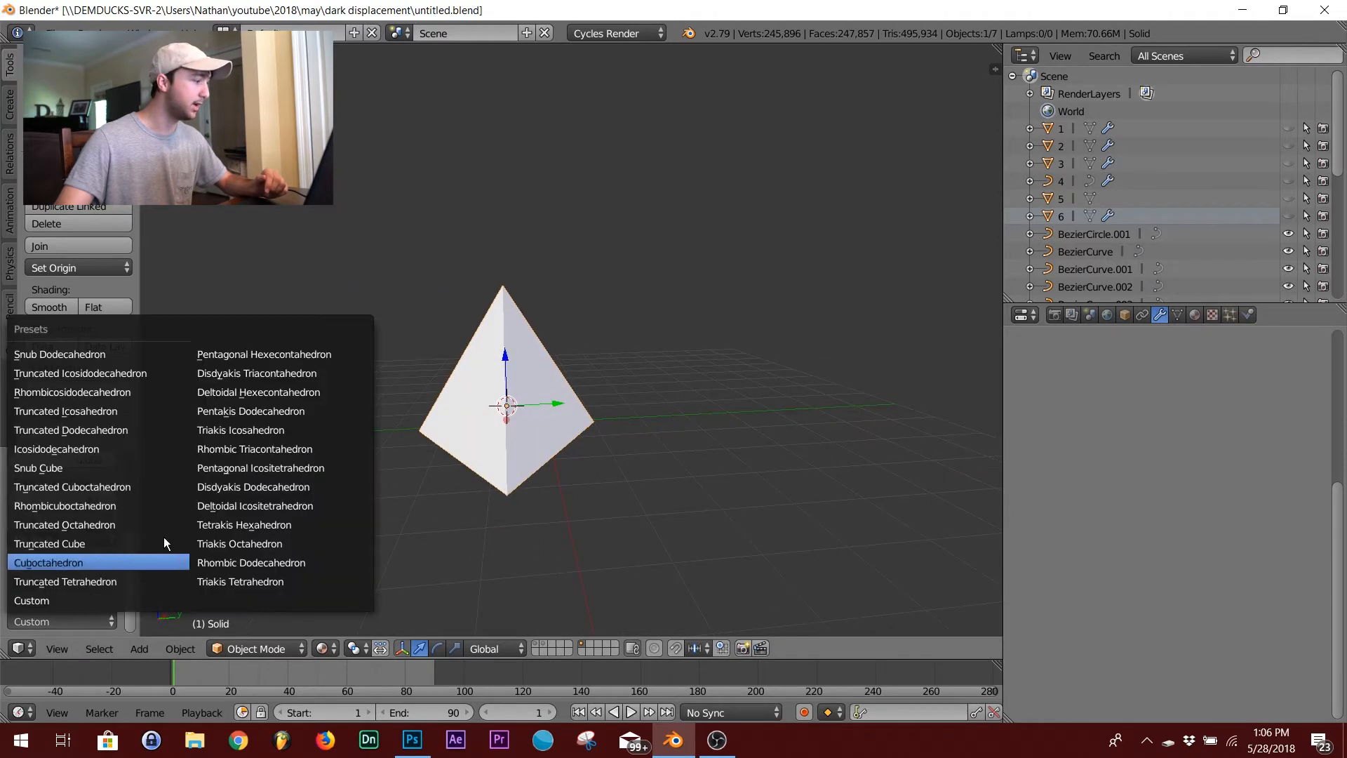
{"action": "left_click", "coordinate": [88, 372]}
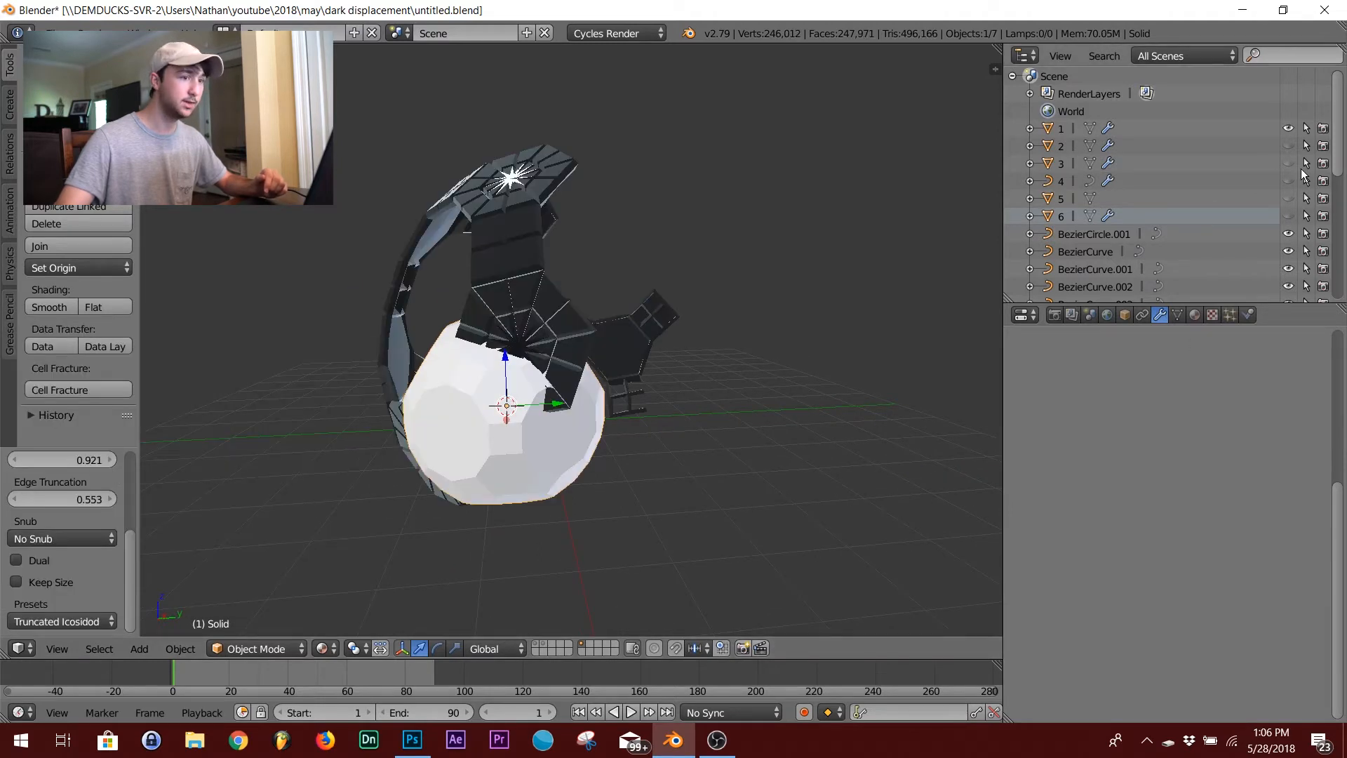
{"action": "left_click", "coordinate": [1288, 128]}
Merge the solid's split coplanar faces into whole polygons with Limited Dissolve in Edit Mode
{"action": "middle_click_drag", "start_coordinate": [498, 337], "coordinate": [619, 436]}
{"action": "key", "text": "Tab"}
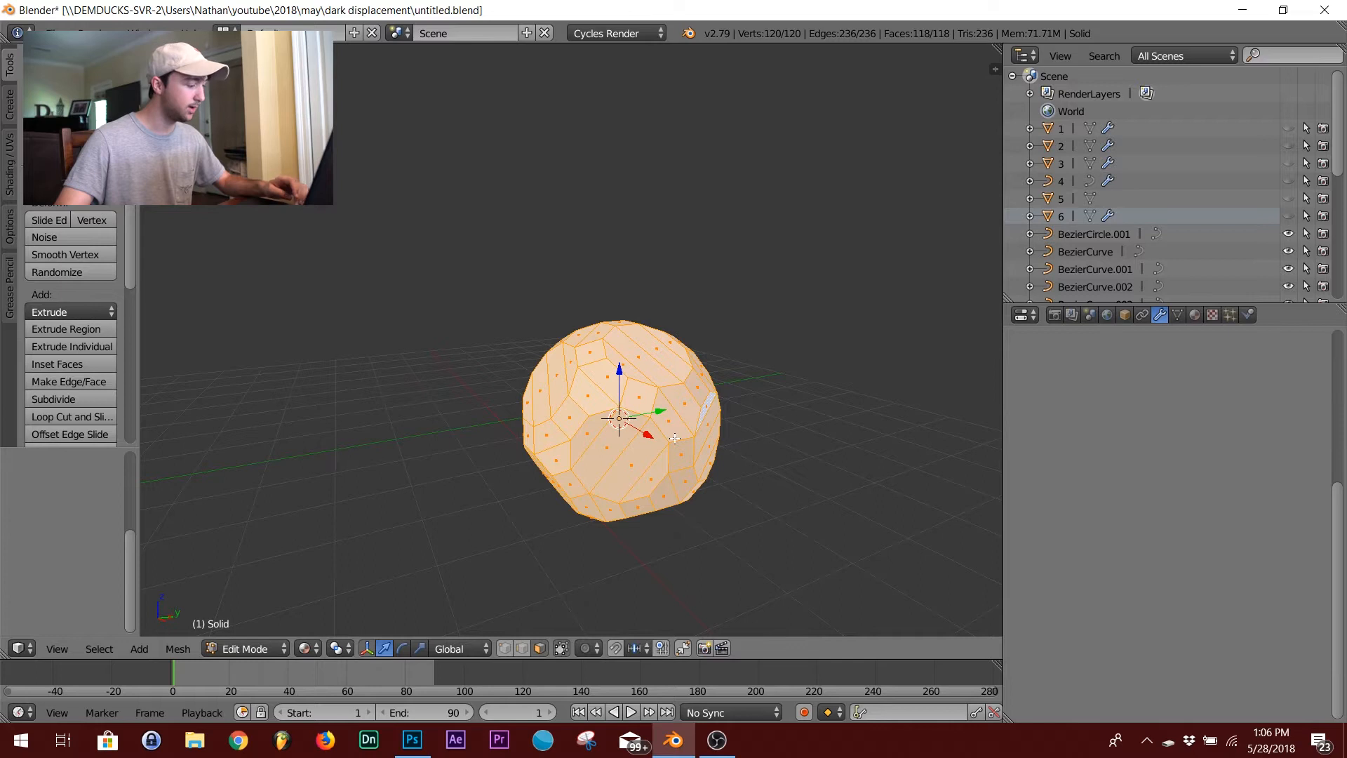
{"action": "key", "text": "x"}
{"action": "left_click", "coordinate": [647, 602]}
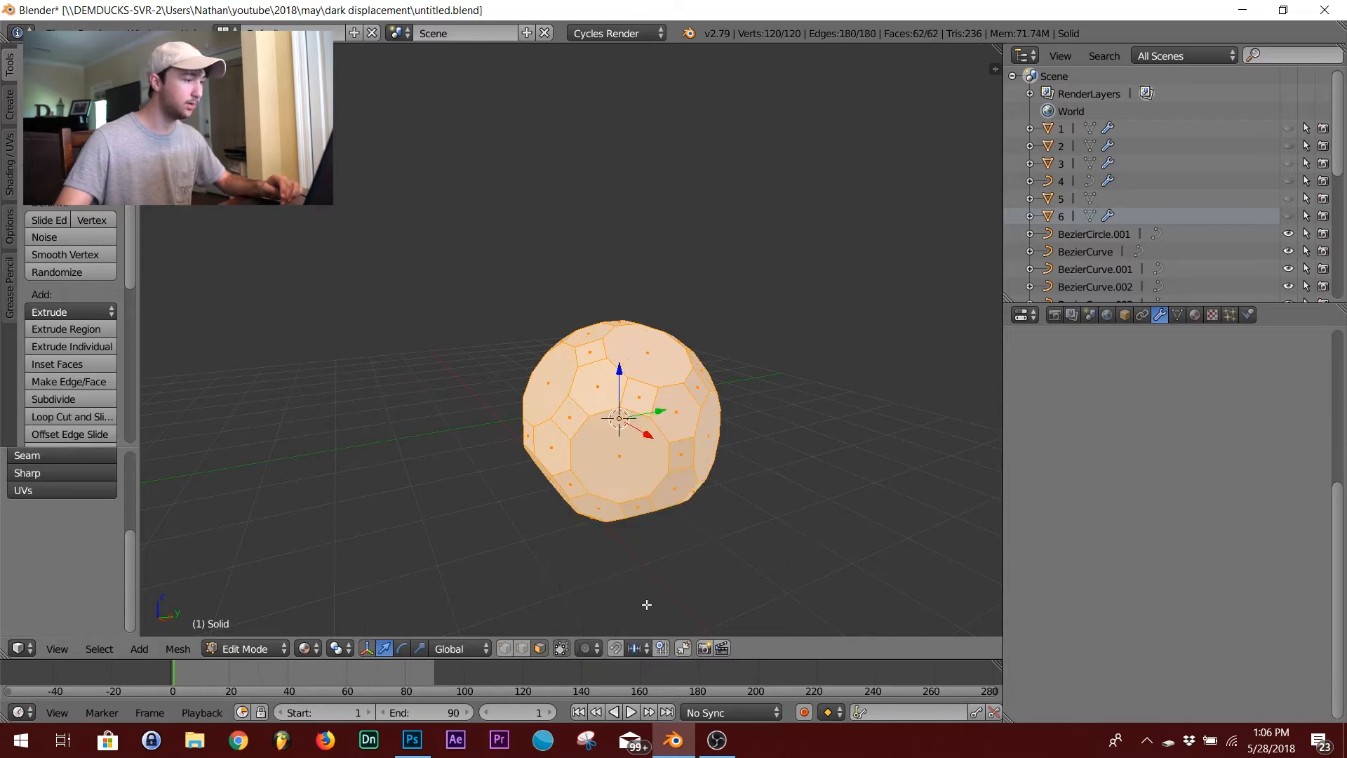
Clear the selection, select several of the solid's large ten-sided faces and return to Object Mode
{"action": "middle_click_drag", "start_coordinate": [646, 604], "coordinate": [680, 477]}
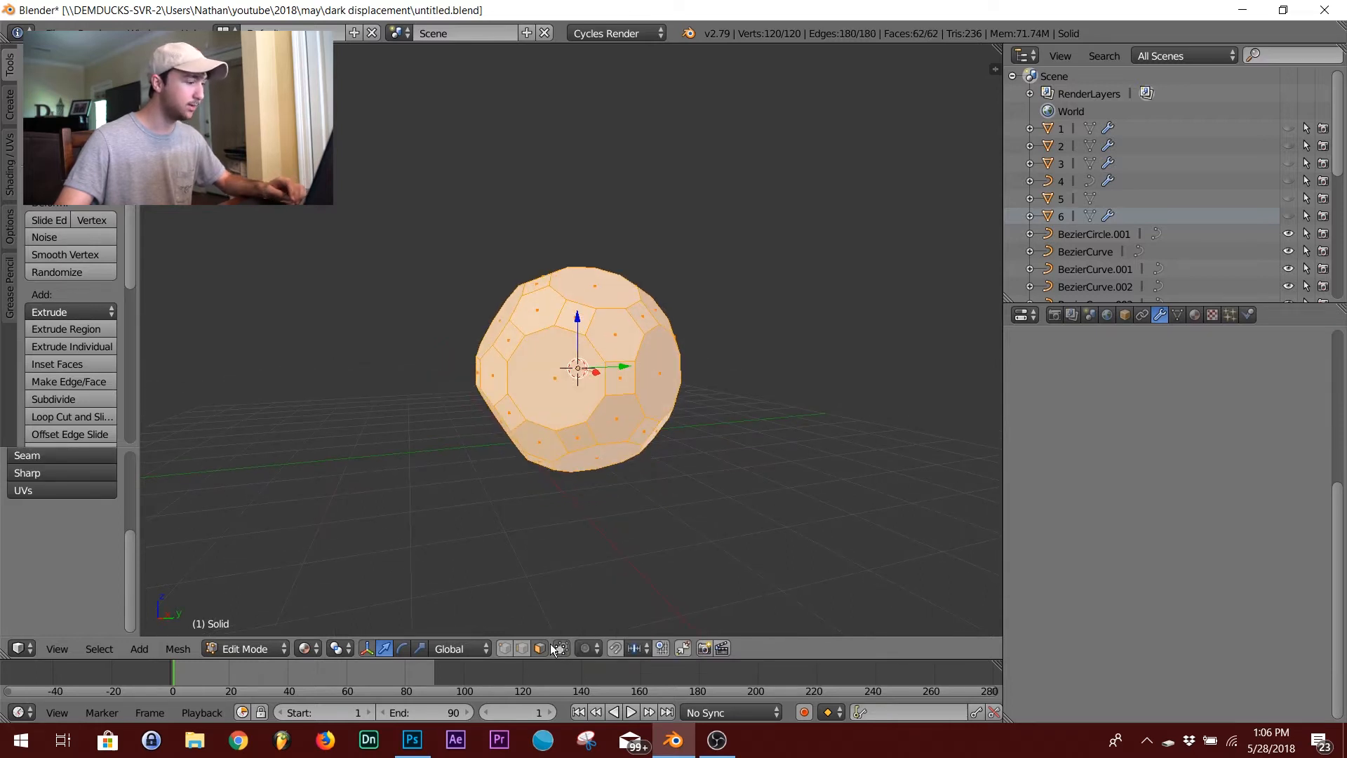
{"action": "key", "text": "a"}
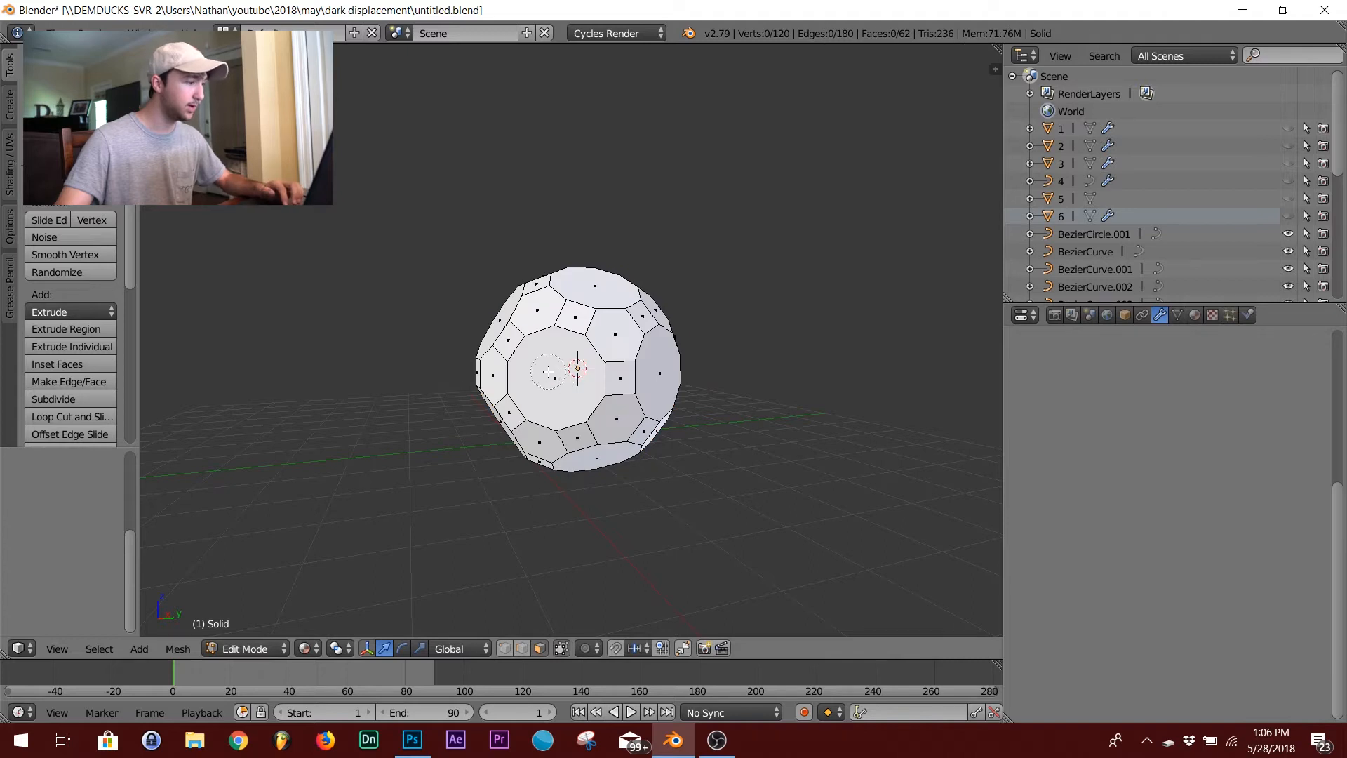
{"action": "right_click", "coordinate": [549, 371]}
{"action": "middle_click_drag", "start_coordinate": [668, 293], "coordinate": [590, 354]}
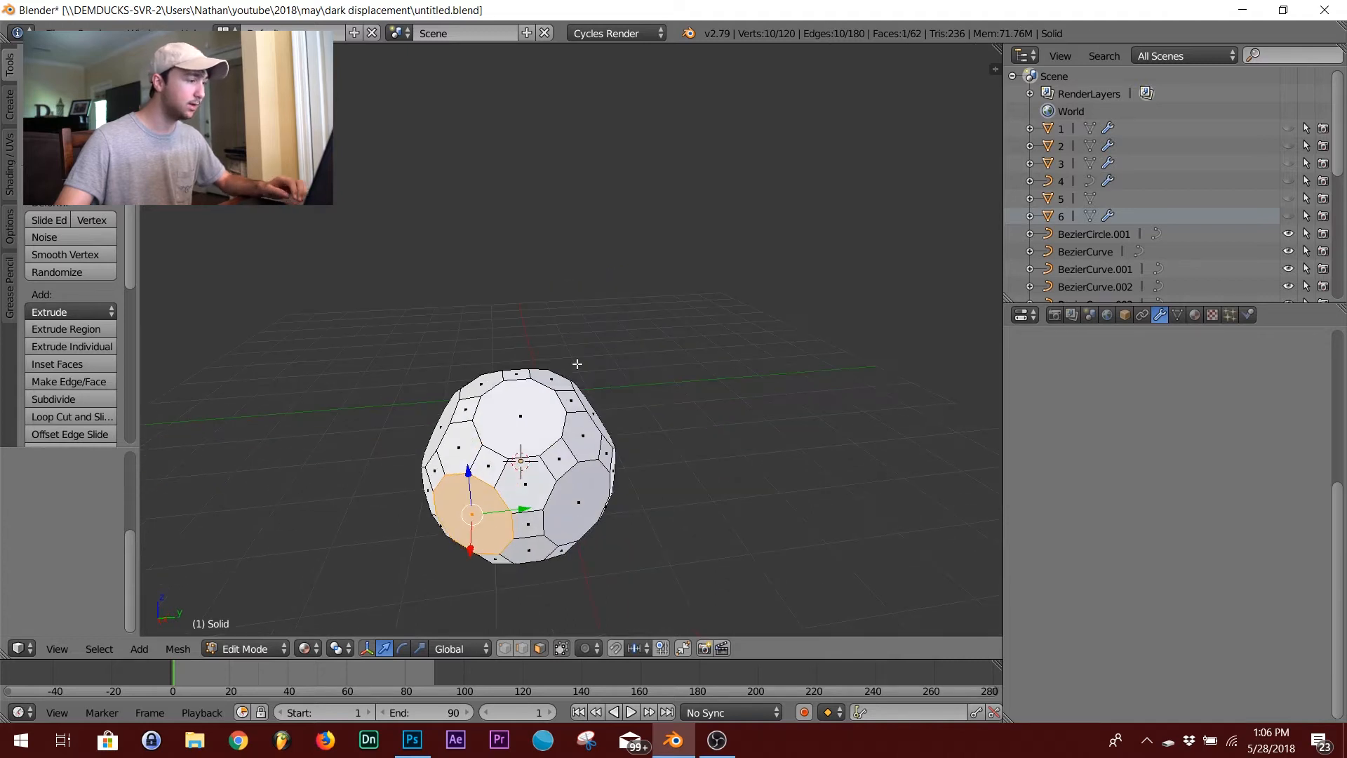
{"action": "right_click", "coordinate": [540, 417], "text": "shift"}
{"action": "right_click", "coordinate": [589, 516], "text": "shift"}
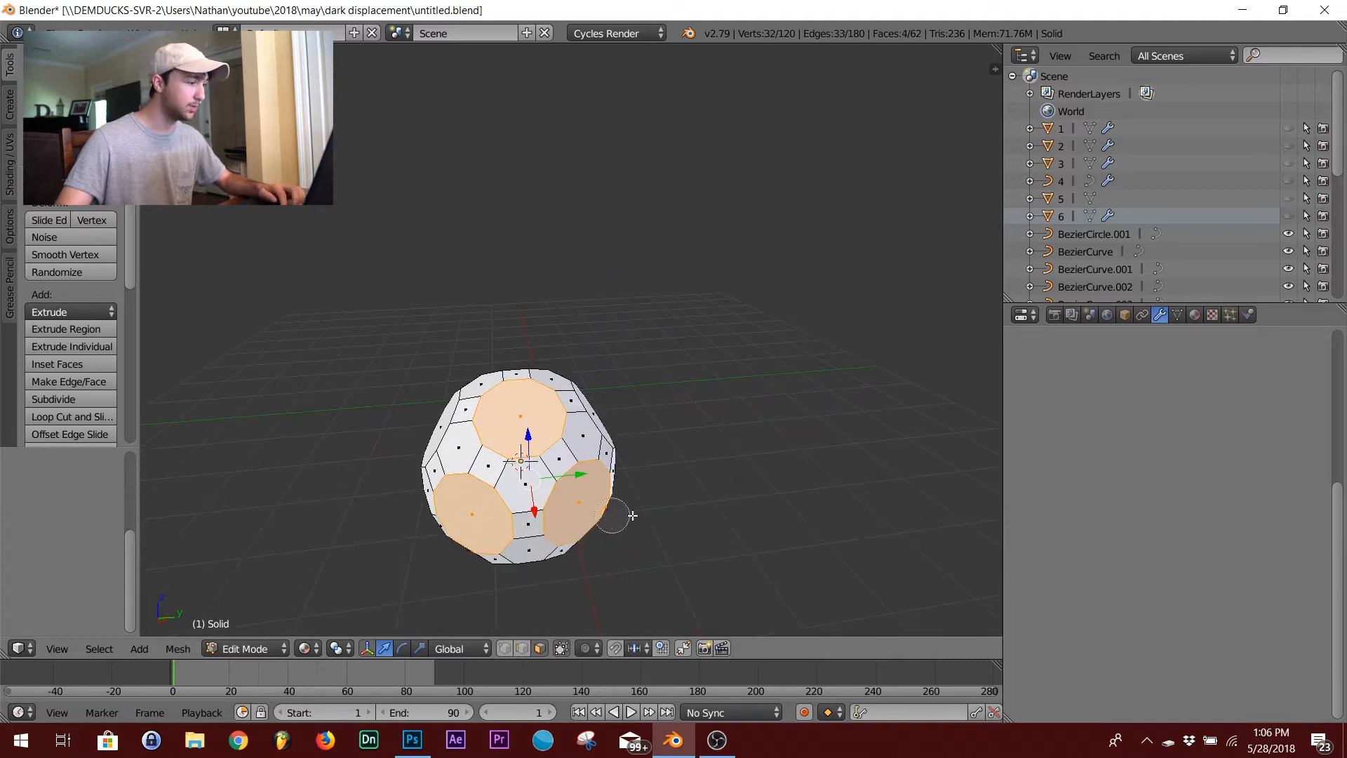
{"action": "middle_click_drag", "start_coordinate": [703, 515], "coordinate": [792, 509]}
{"action": "middle_click_drag", "start_coordinate": [731, 422], "coordinate": [612, 422]}
{"action": "key", "text": "Tab"}
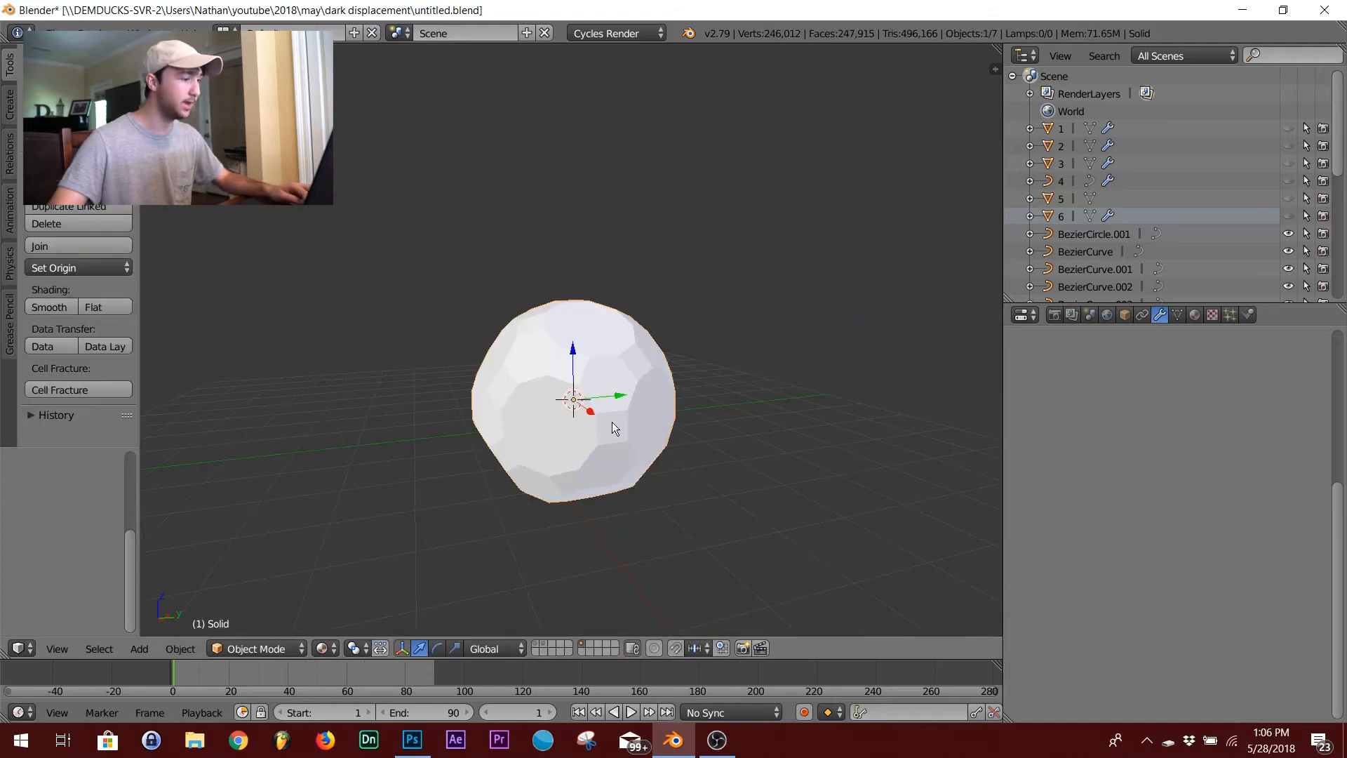
Show the panel shell, object 1, delete the demonstration solid and inspect the shell from several angles
{"action": "left_click", "coordinate": [1288, 129]}
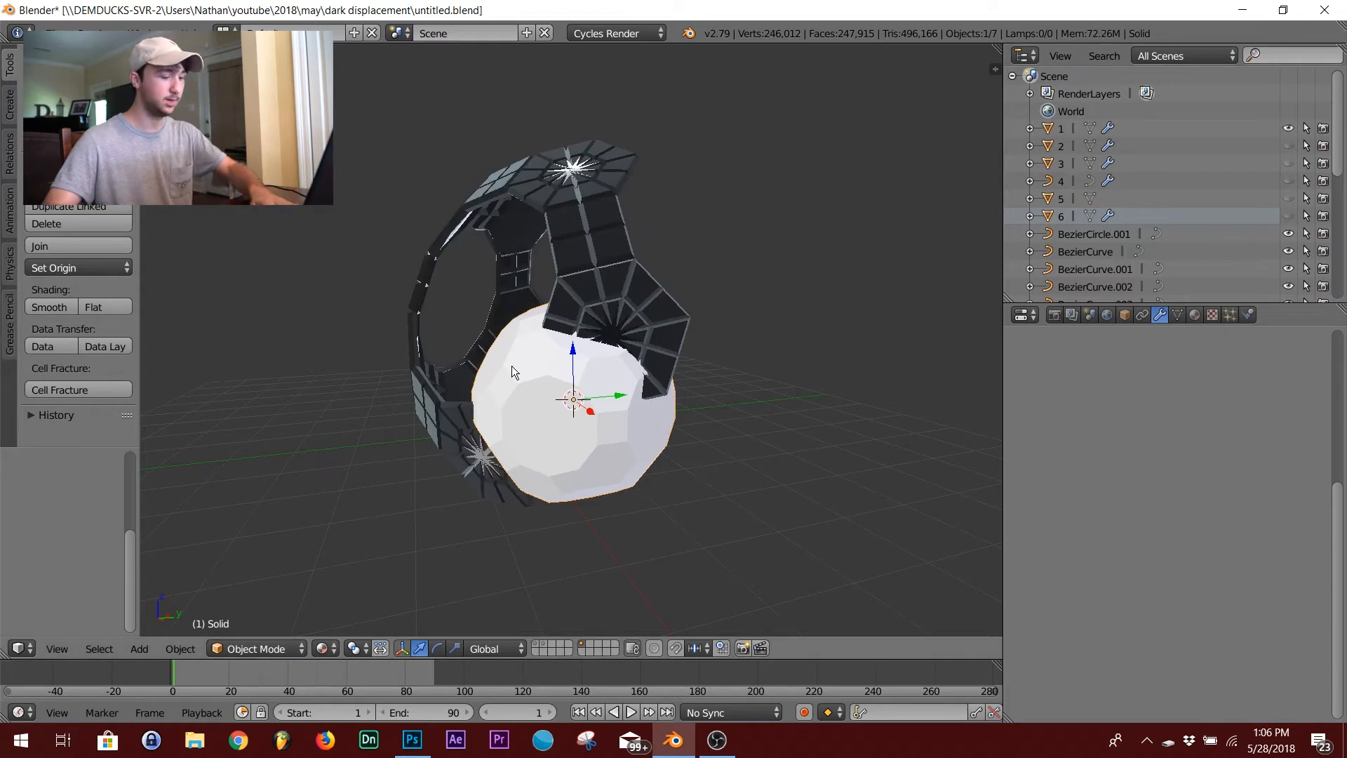
{"action": "key", "text": "Delete"}
{"action": "middle_click_drag", "start_coordinate": [581, 366], "coordinate": [535, 381]}
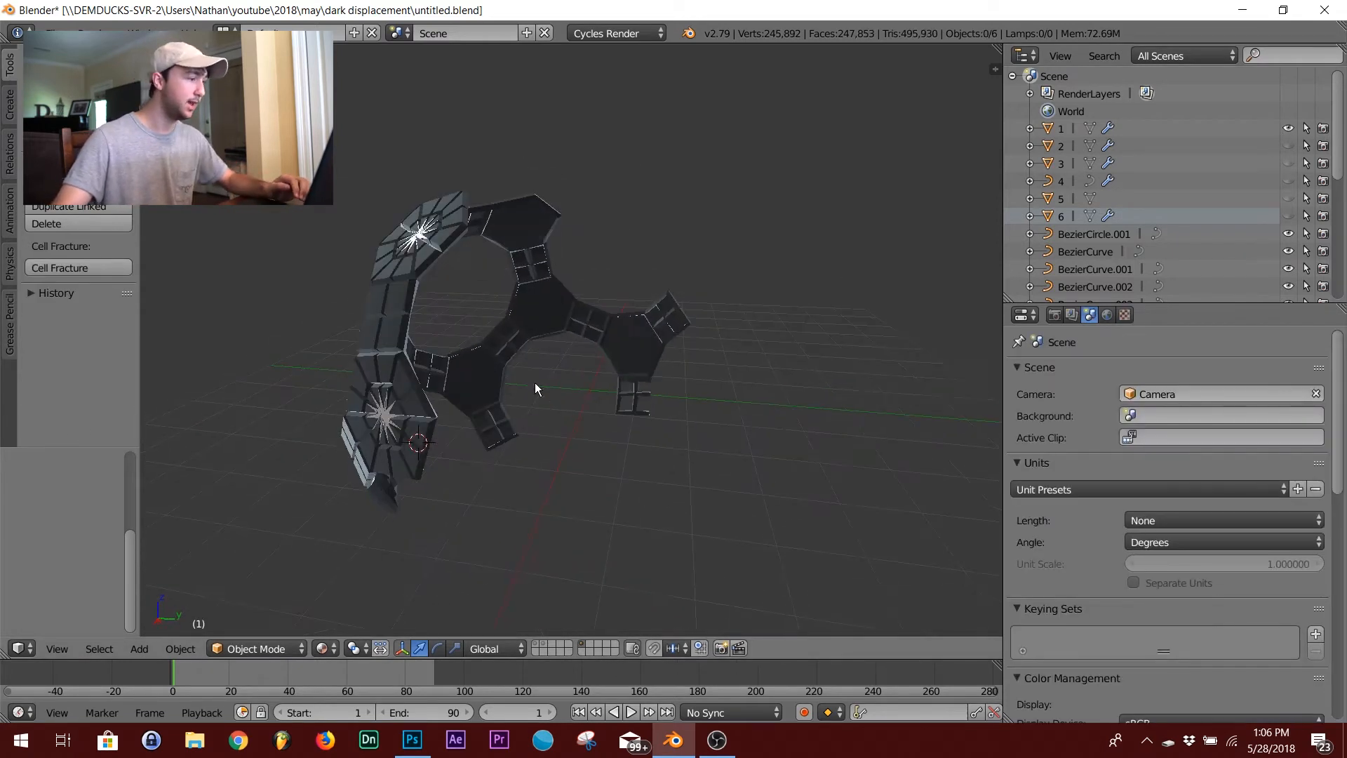
{"action": "middle_click_drag", "start_coordinate": [462, 280], "coordinate": [514, 285]}
{"action": "middle_click_drag", "start_coordinate": [600, 289], "coordinate": [549, 264]}
{"action": "middle_click_drag", "start_coordinate": [427, 277], "coordinate": [453, 258]}
{"action": "middle_click_drag", "start_coordinate": [799, 357], "coordinate": [667, 316]}
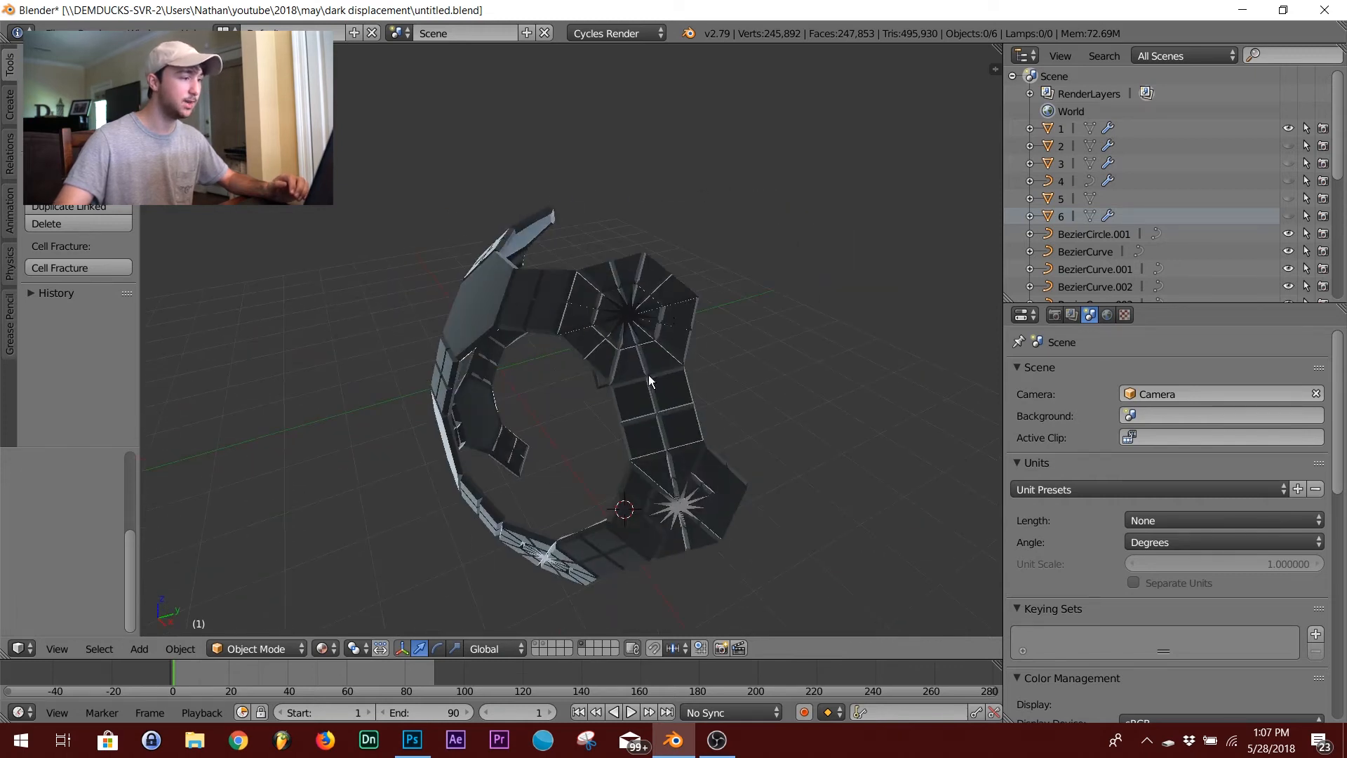
{"action": "middle_click_drag", "start_coordinate": [648, 375], "coordinate": [674, 341]}
Enter Edit Mode on the panel shell and select one of its plain, undivided hexagonal panel faces
{"action": "right_click", "coordinate": [580, 244]}
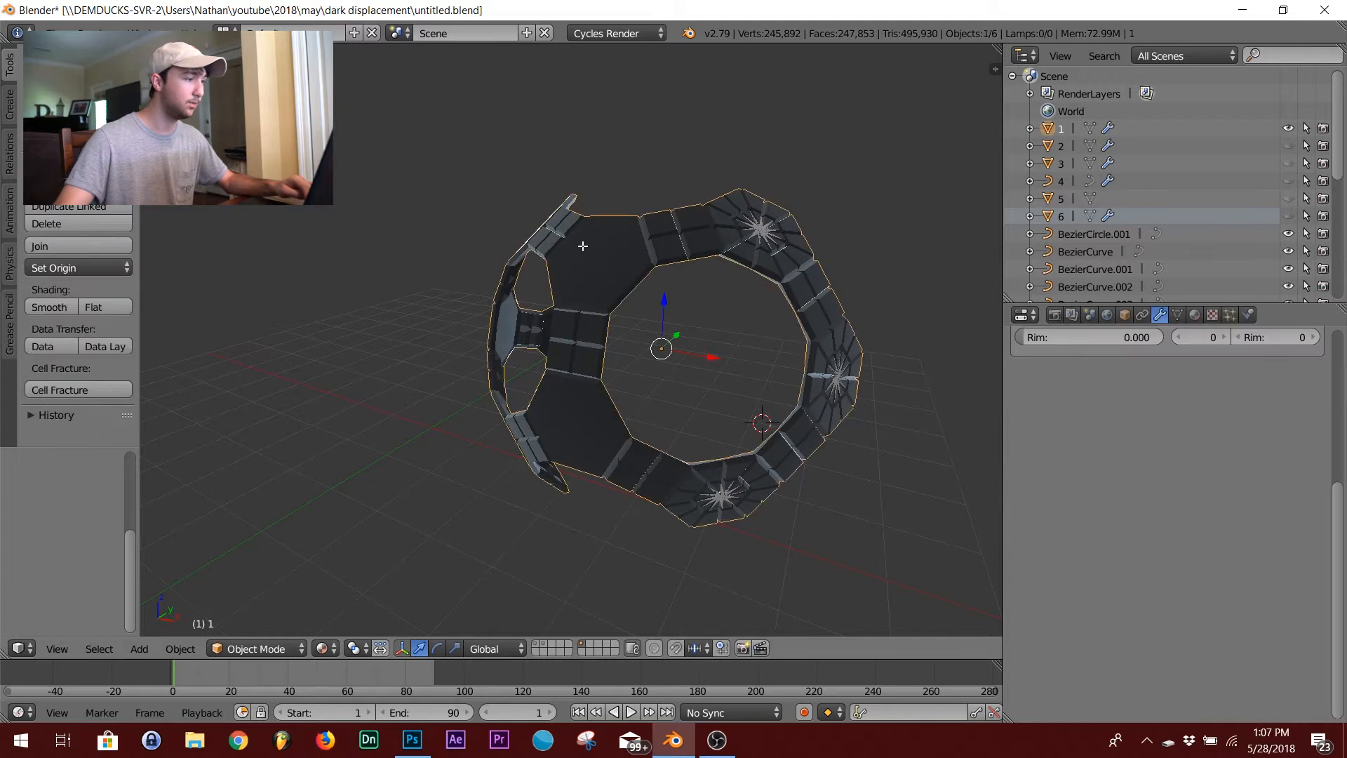
{"action": "key", "text": "Tab"}
{"action": "right_click", "coordinate": [569, 426]}
{"action": "middle_click_drag", "start_coordinate": [569, 426], "coordinate": [645, 381]}
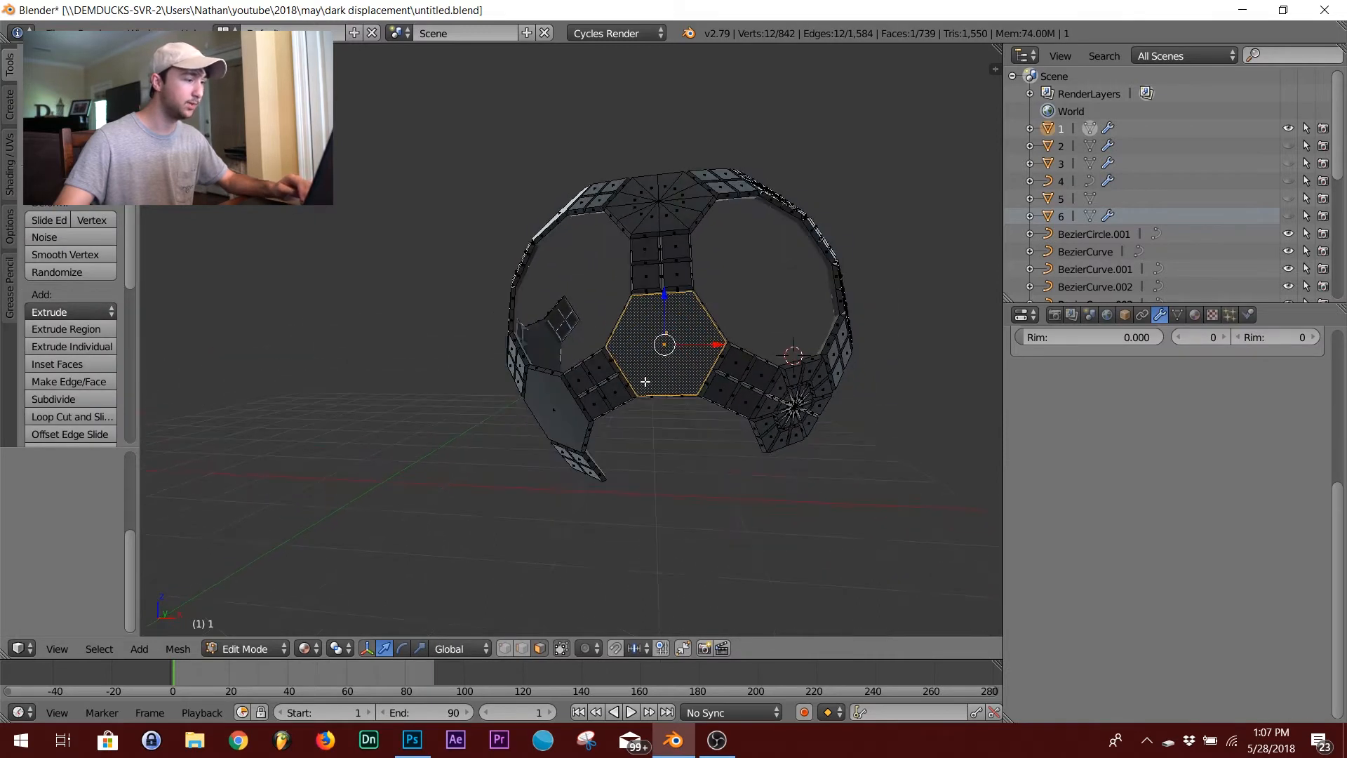
{"action": "key", "text": "i"}
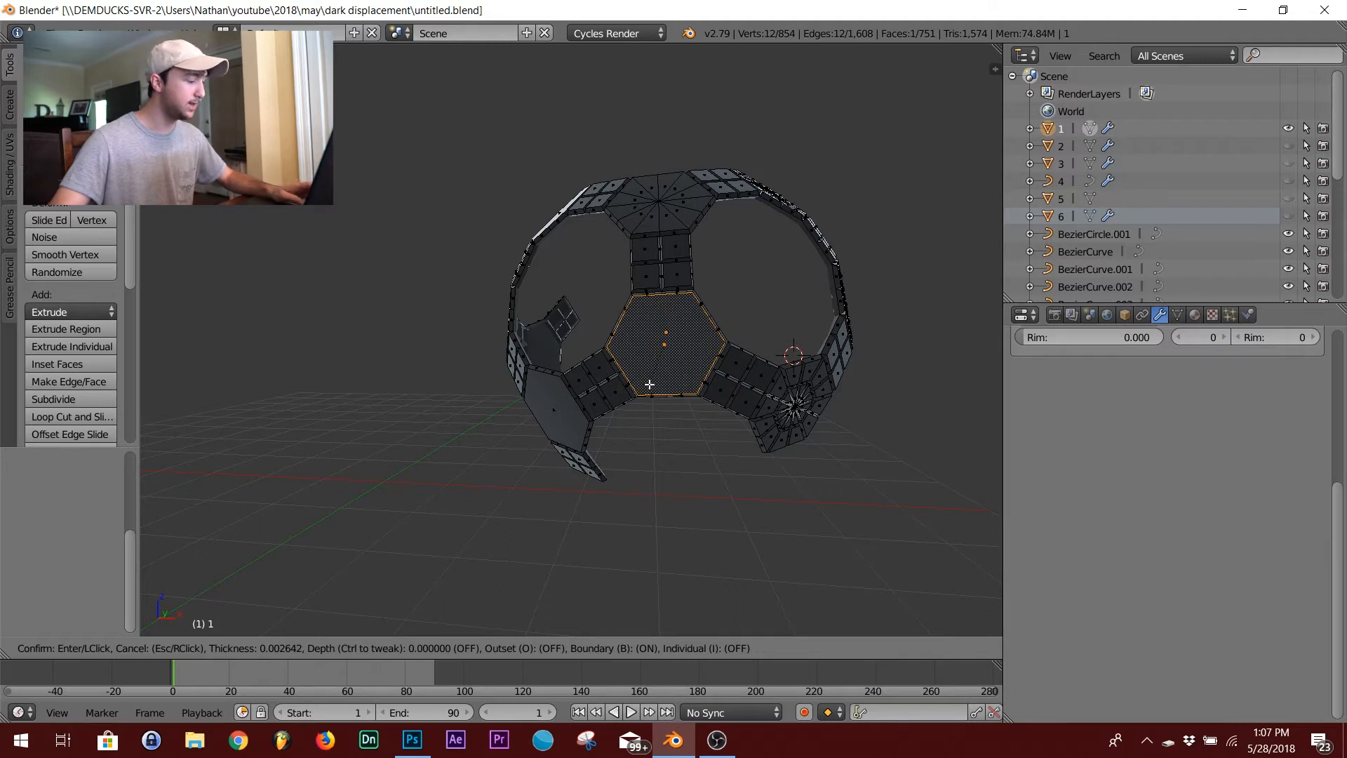
{"action": "key", "text": "Escape"}
{"action": "scroll", "coordinate": [833, 374], "scroll_direction": "up", "scroll_amount": 5}
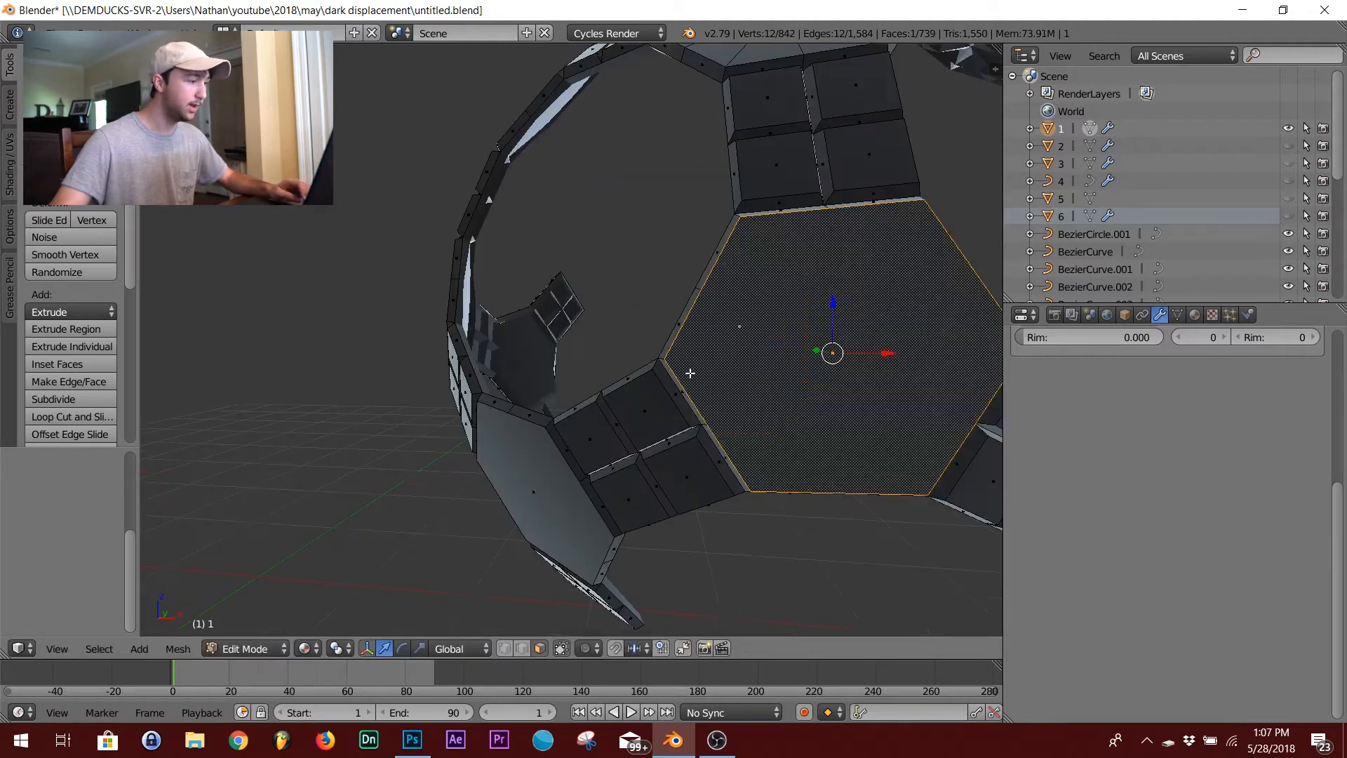
{"action": "middle_click_drag", "start_coordinate": [651, 418], "coordinate": [566, 430]}
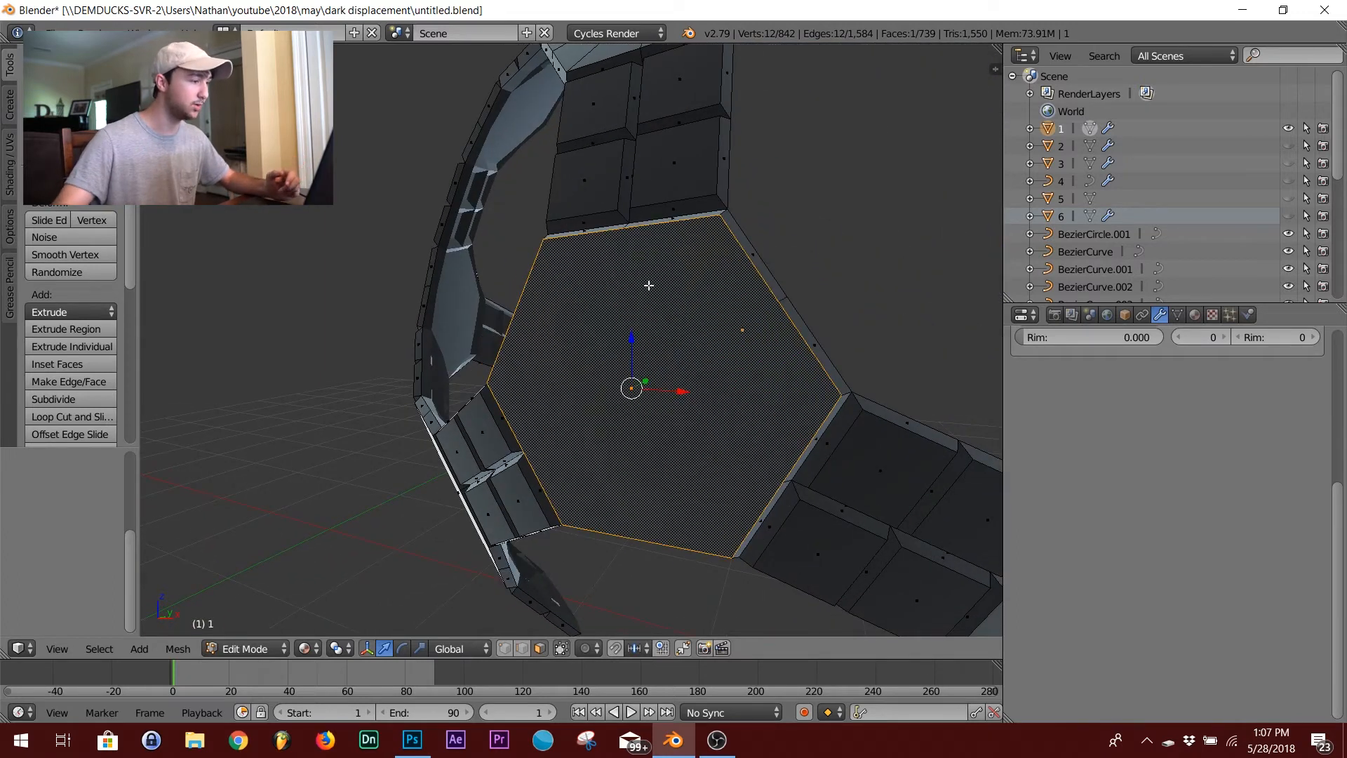
Inset the selected hexagonal face and increase the thickness until the inset converges at its center, forming triangular wedges
{"action": "key", "text": "i"}
{"action": "left_click", "coordinate": [664, 435]}
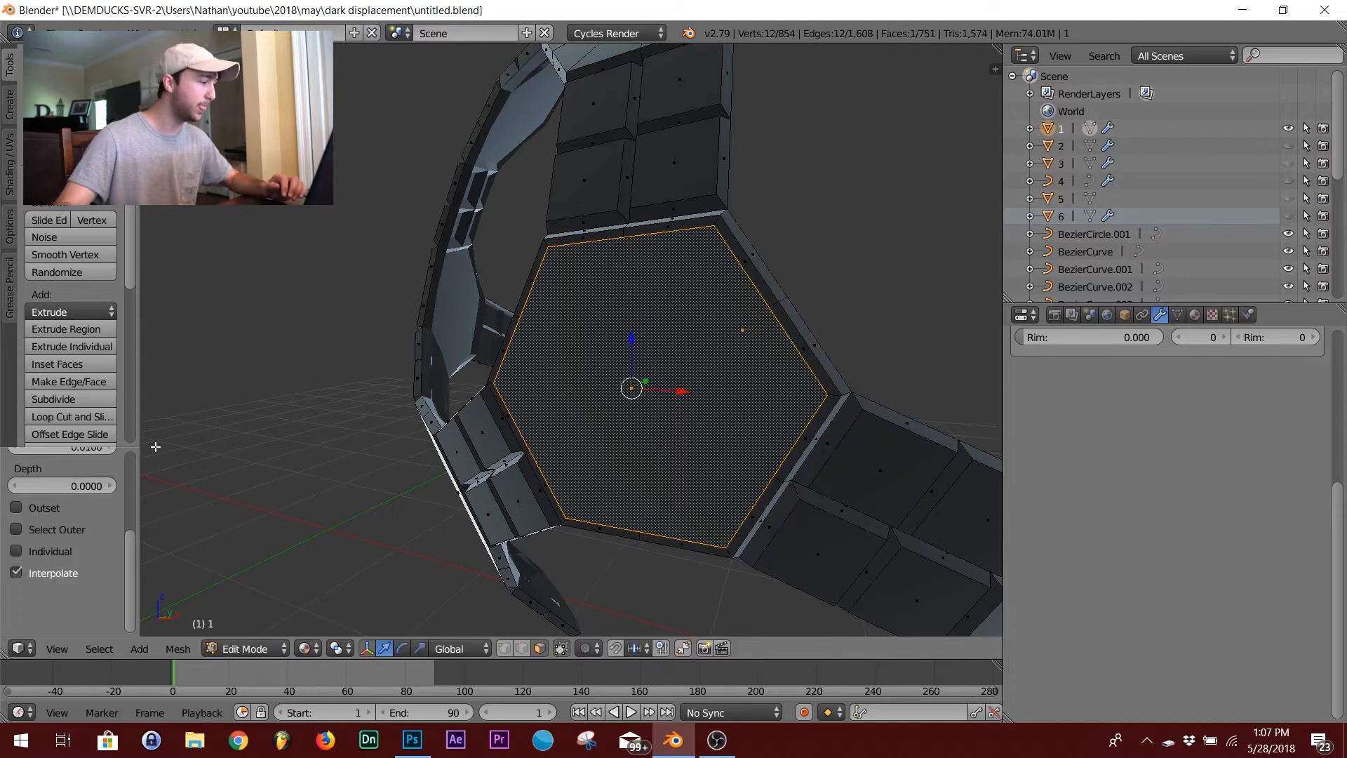
{"action": "left_click_drag", "start_coordinate": [77, 588], "coordinate": [105, 588]}
{"action": "key", "text": "Tab"}
{"action": "key", "text": "Tab"}
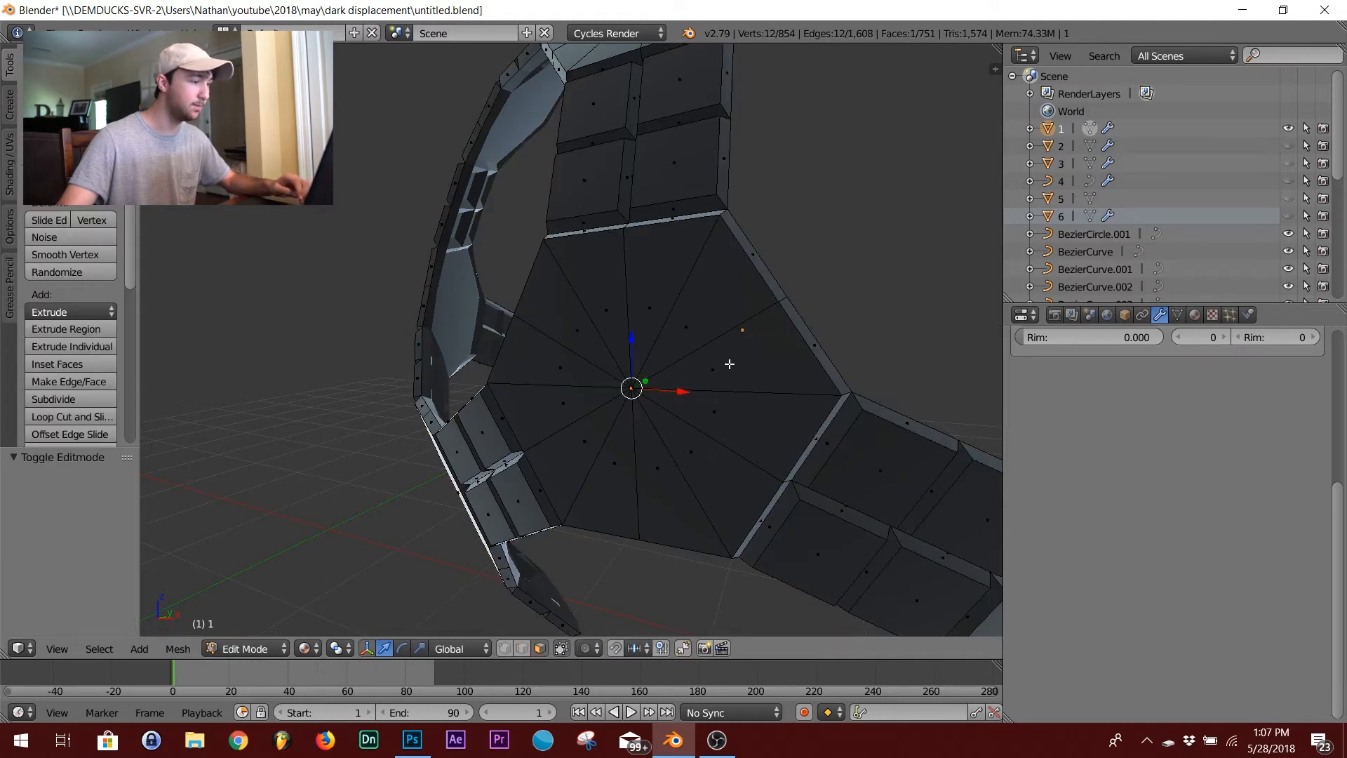
Select the panel's wedge faces, try insetting them with the Individual option and an adjusted thickness, and undo the inset
{"action": "mouse_move", "coordinate": [730, 364]}
{"action": "left_mouse_down"}
{"action": "mouse_move", "coordinate": [556, 351]}
{"action": "mouse_move", "coordinate": [752, 457]}
{"action": "left_mouse_up"}
{"action": "right_click", "coordinate": [746, 394]}
{"action": "key", "text": "i"}
{"action": "left_click", "coordinate": [747, 393]}
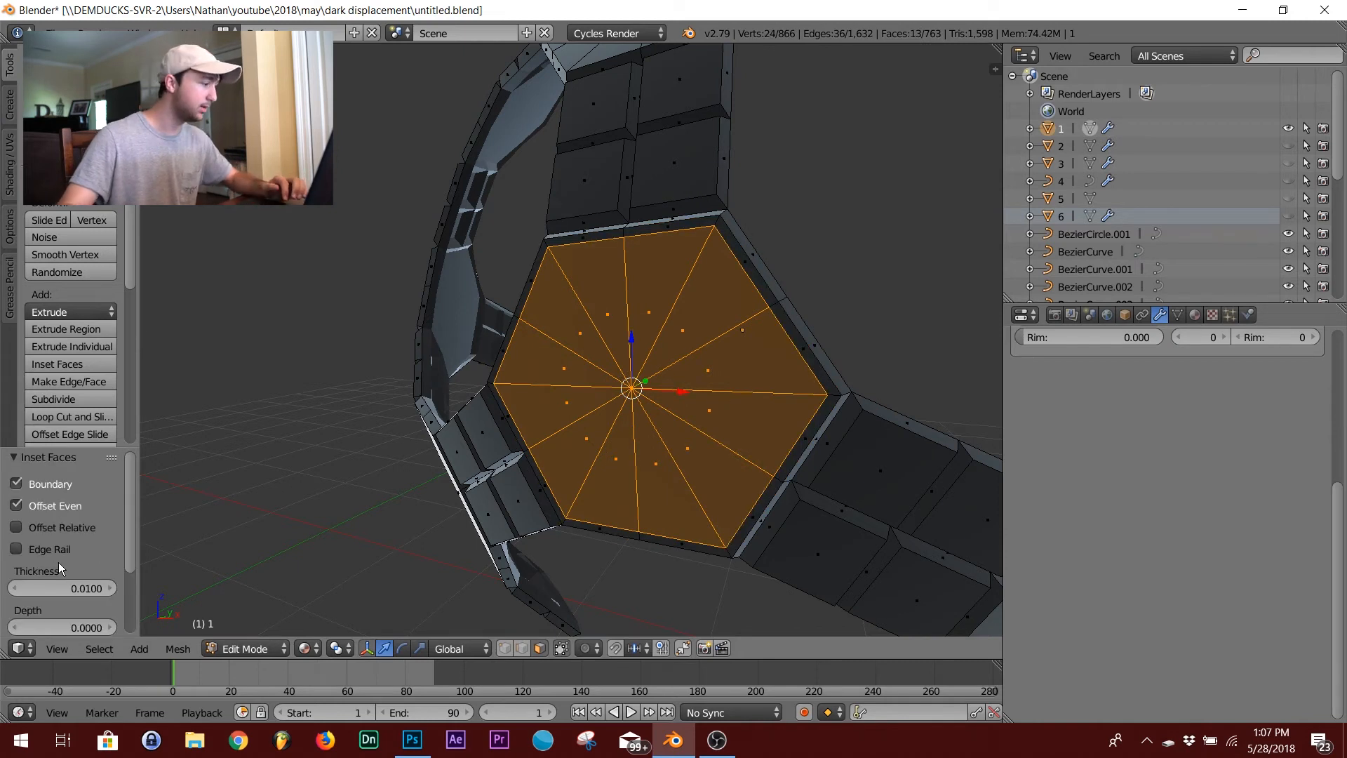
{"action": "scroll", "coordinate": [59, 567], "scroll_direction": "down", "scroll_amount": 4}
{"action": "left_click", "coordinate": [19, 600]}
{"action": "scroll", "coordinate": [19, 599], "scroll_direction": "up", "scroll_amount": 4}
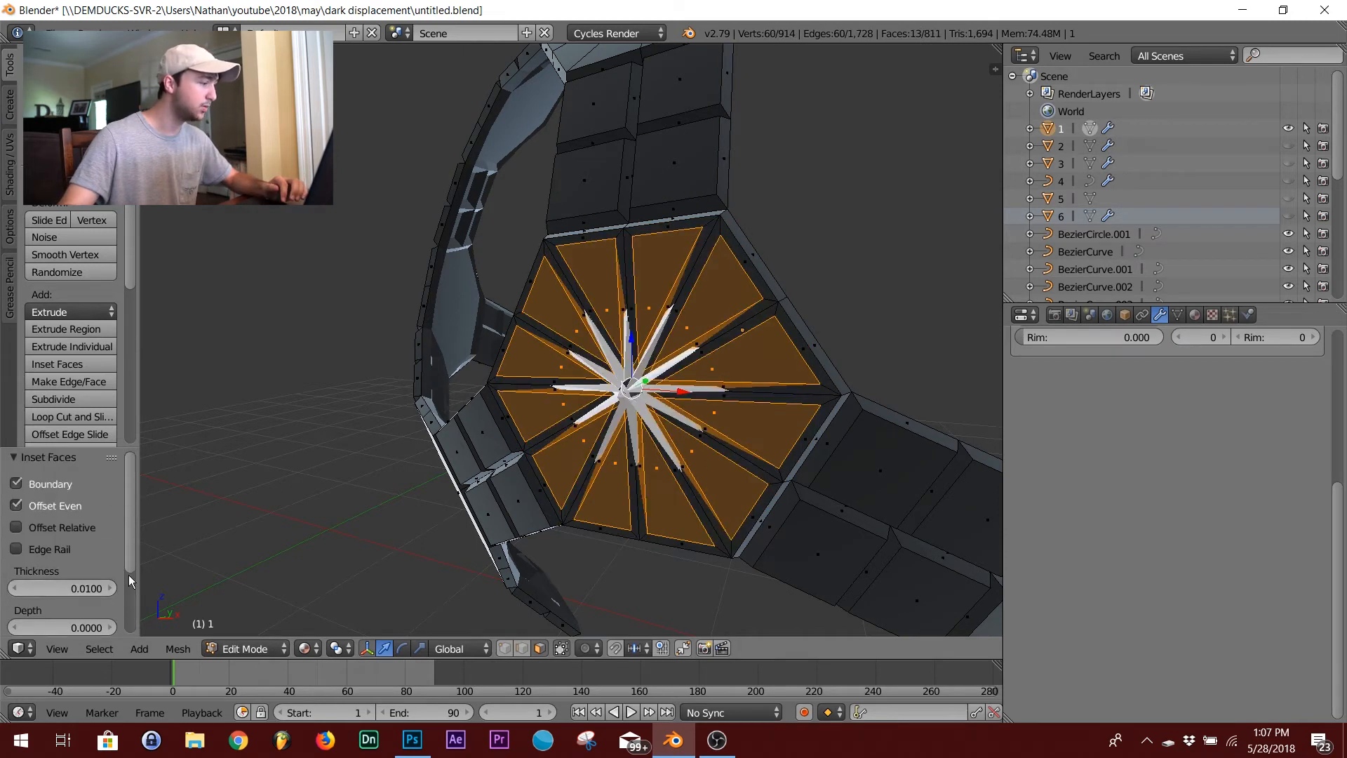
{"action": "left_click_drag", "start_coordinate": [86, 588], "coordinate": [105, 627]}
{"action": "key", "text": "ctrl+z"}
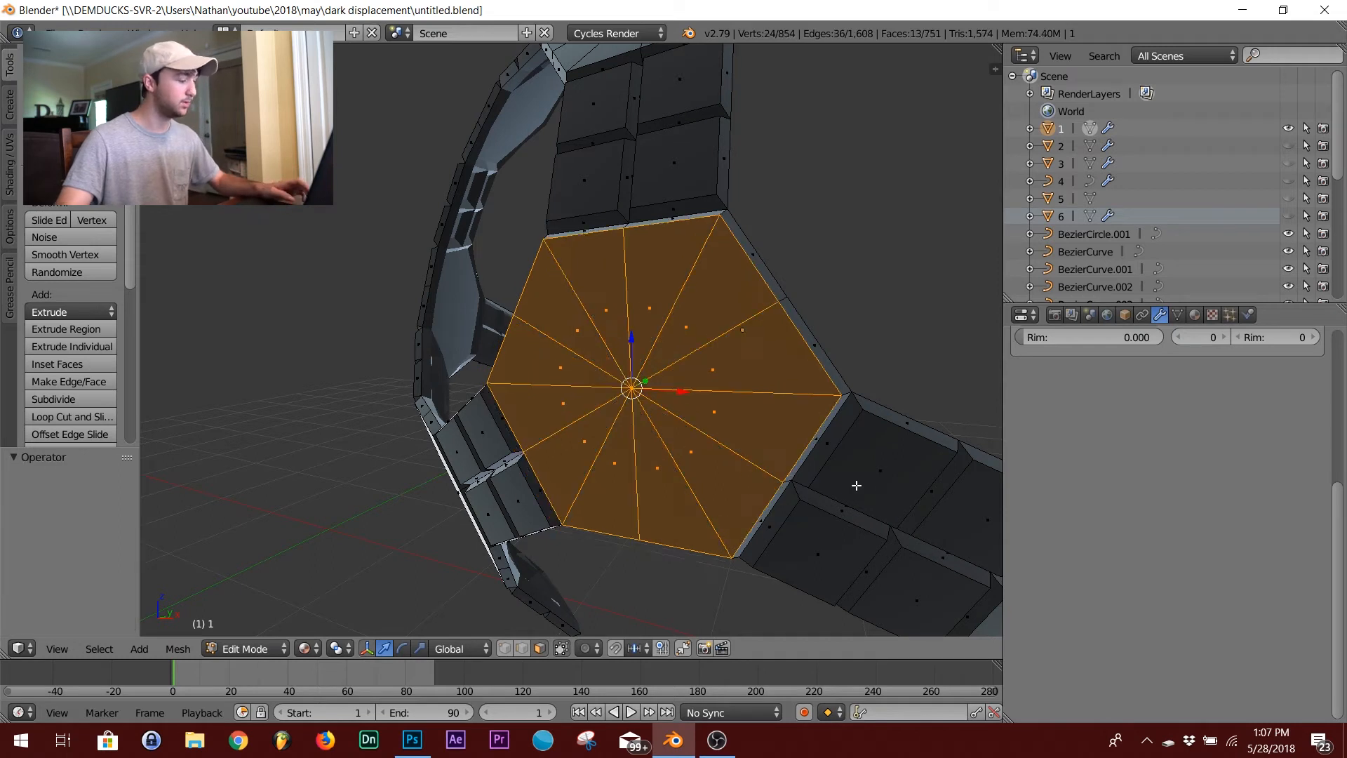
Return the panel shell to Object Mode and hide it, object 1
{"action": "key", "text": "Tab"}
{"action": "scroll", "coordinate": [799, 411], "scroll_direction": "down", "scroll_amount": 5}
{"action": "middle_click_drag", "start_coordinate": [798, 411], "coordinate": [629, 441]}
{"action": "middle_click_drag", "start_coordinate": [540, 409], "coordinate": [937, 400]}
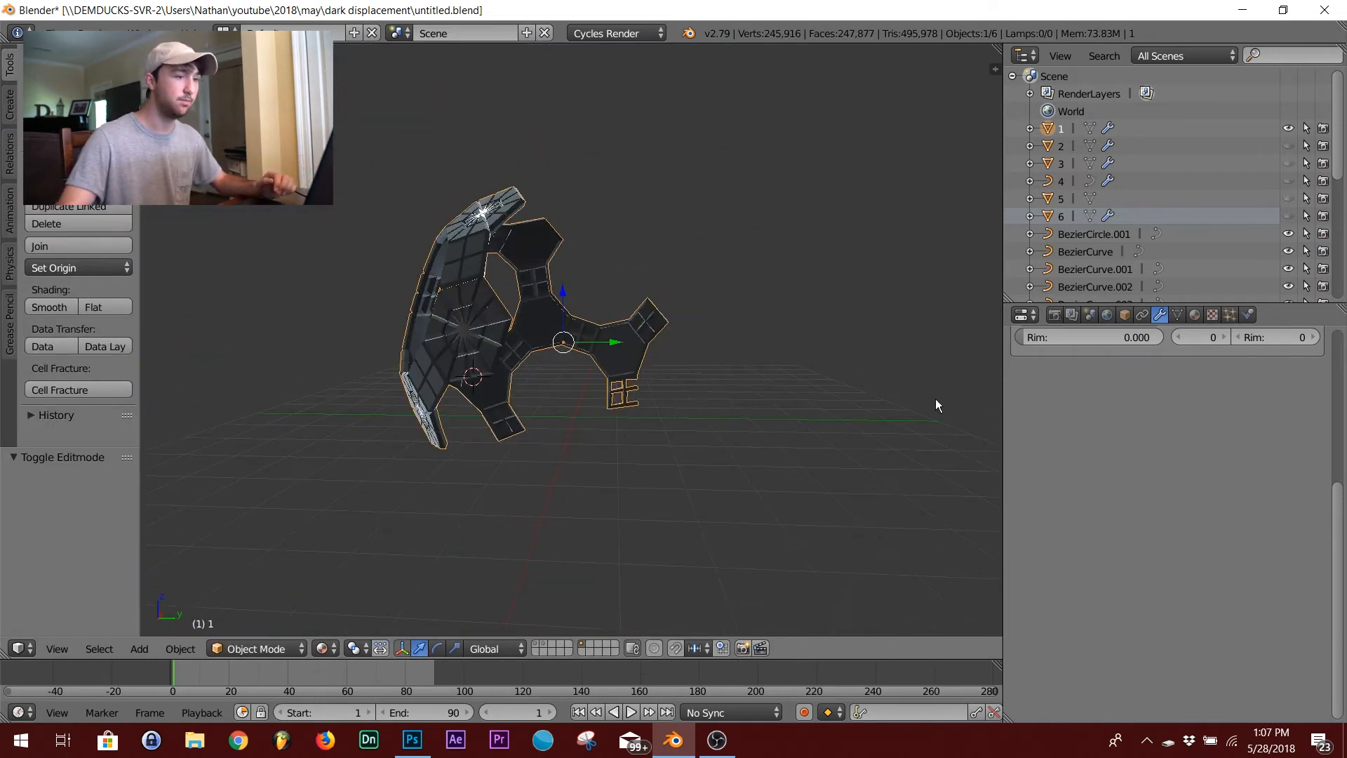
{"action": "left_click", "coordinate": [1288, 128]}
Toggle object 6 on and off and show the dark sphere, object 5
{"action": "left_click", "coordinate": [1291, 217]}
{"action": "left_click", "coordinate": [1291, 217]}
{"action": "left_click", "coordinate": [1288, 199]}
{"action": "left_click", "coordinate": [1289, 199]}
{"action": "left_click", "coordinate": [1289, 199]}
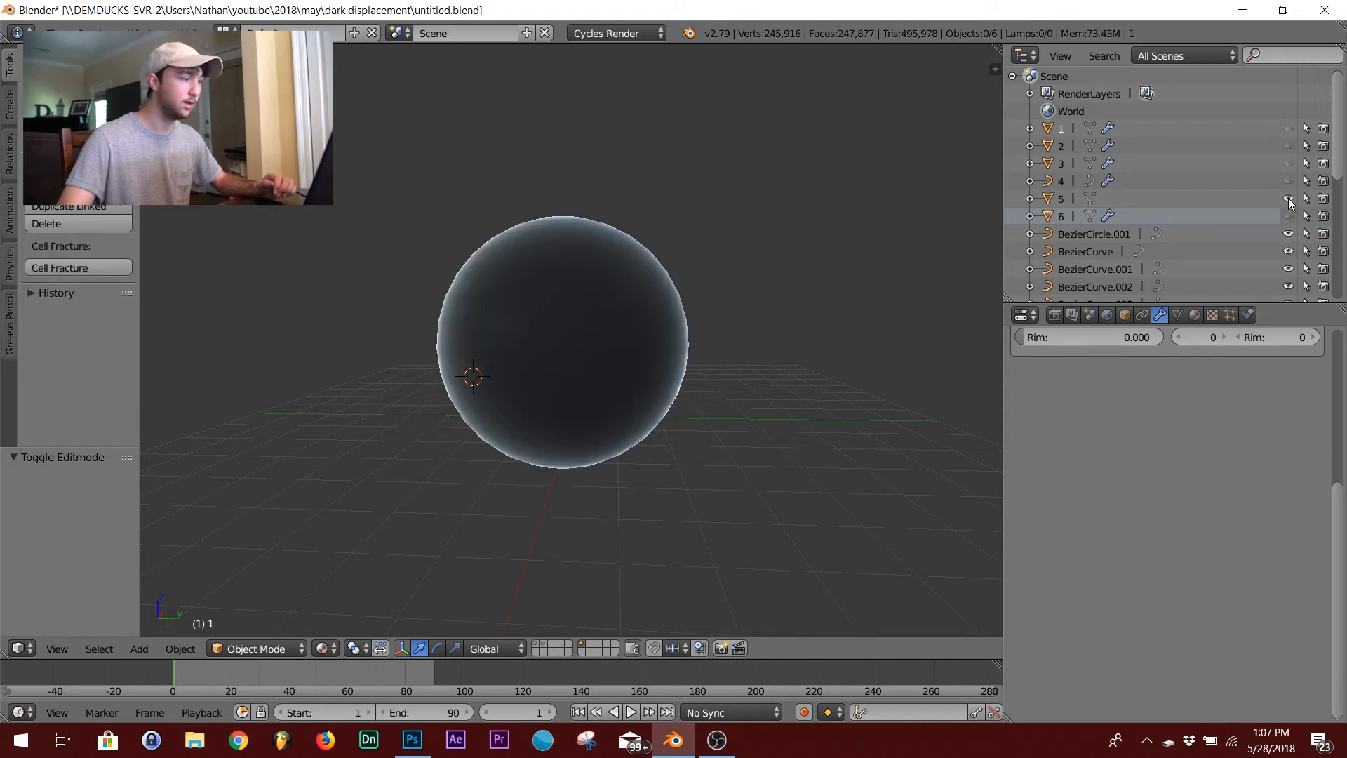
Show and select the yellow rings, object 4, to review their Array modifier and their look in rendered shading
{"action": "left_click", "coordinate": [1290, 181]}
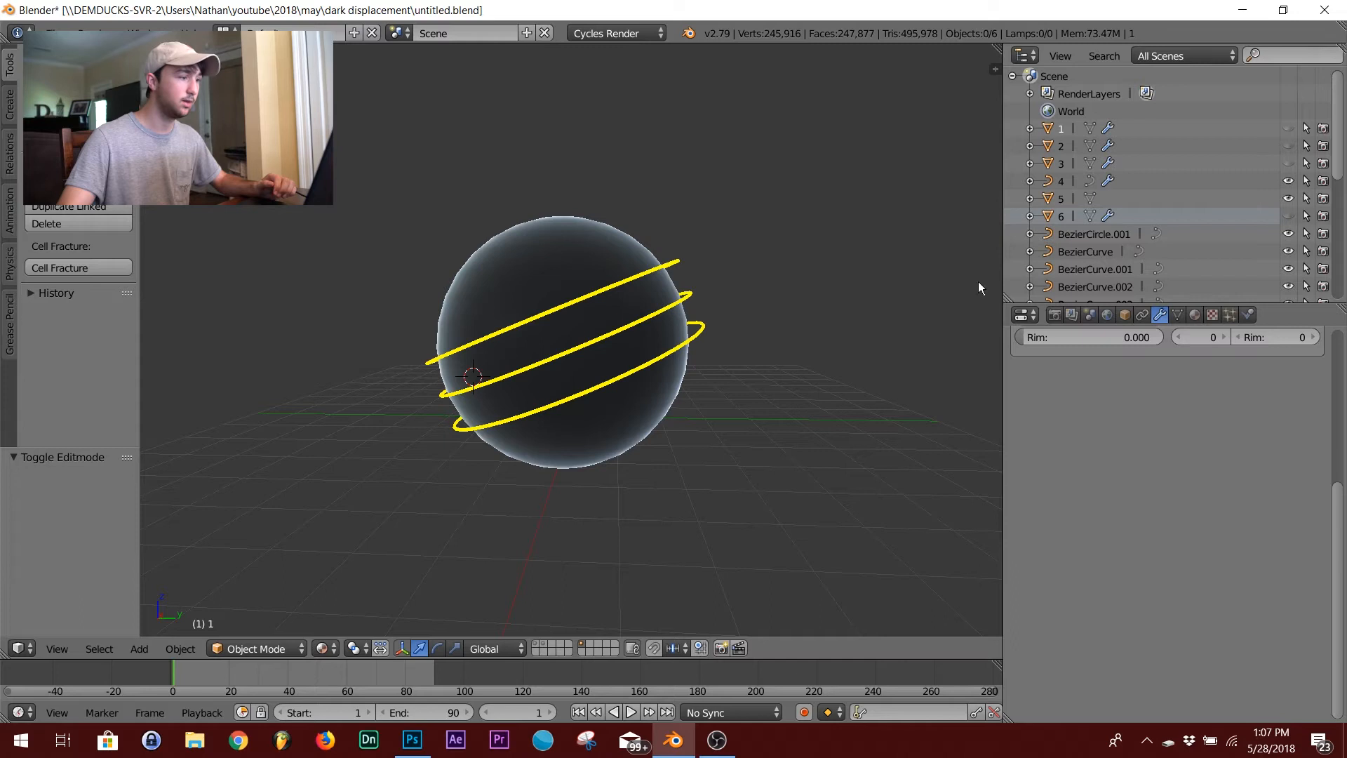
{"action": "right_click", "coordinate": [676, 260]}
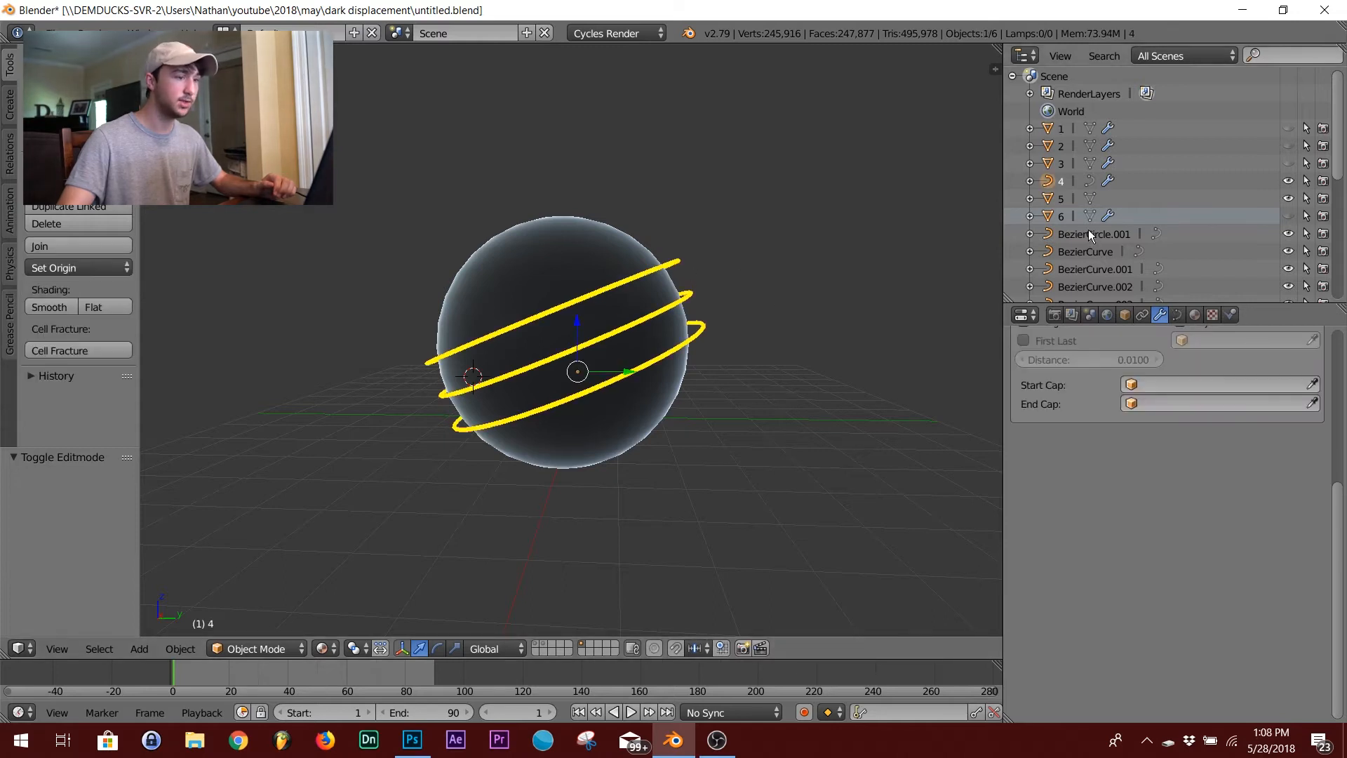
{"action": "middle_click_drag", "start_coordinate": [609, 298], "coordinate": [673, 329]}
{"action": "scroll", "coordinate": [1169, 389], "scroll_direction": "up", "scroll_amount": 6}
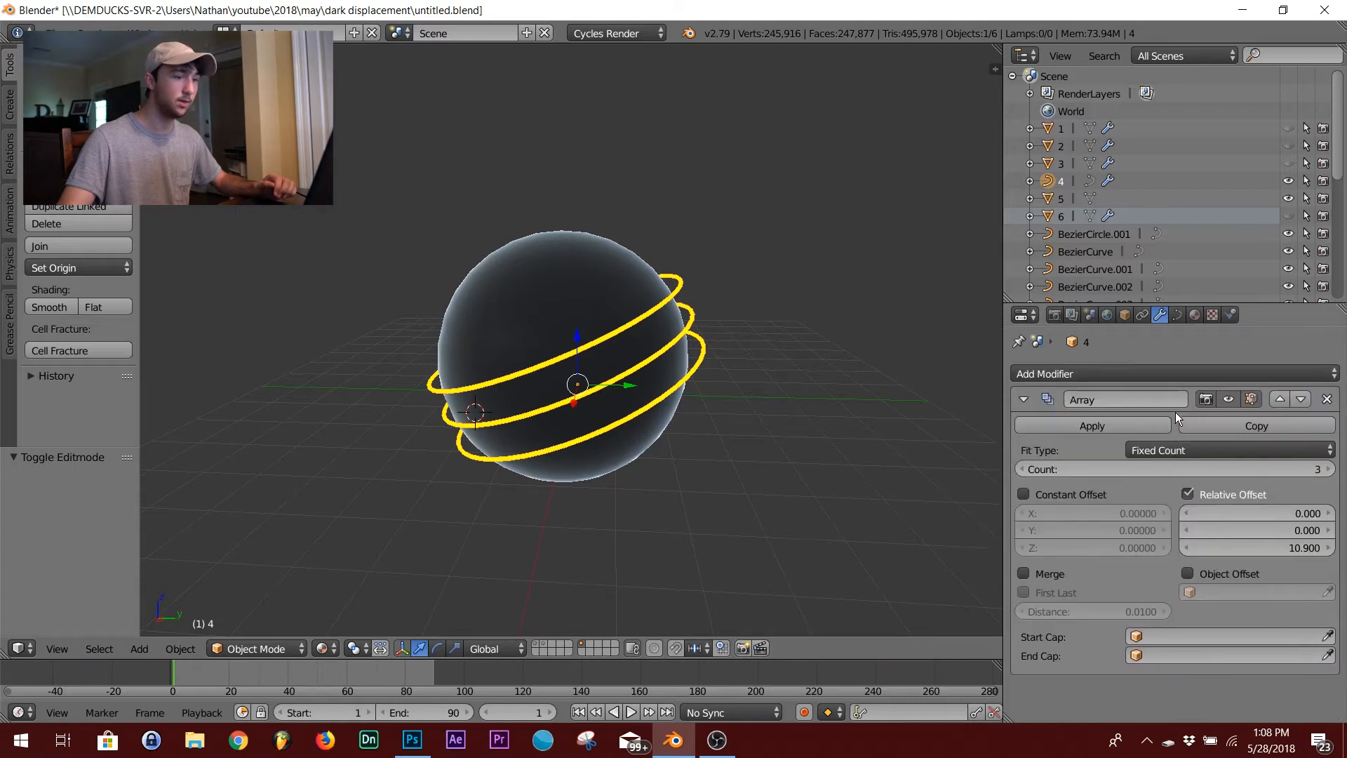
{"action": "key", "text": "shift+z"}
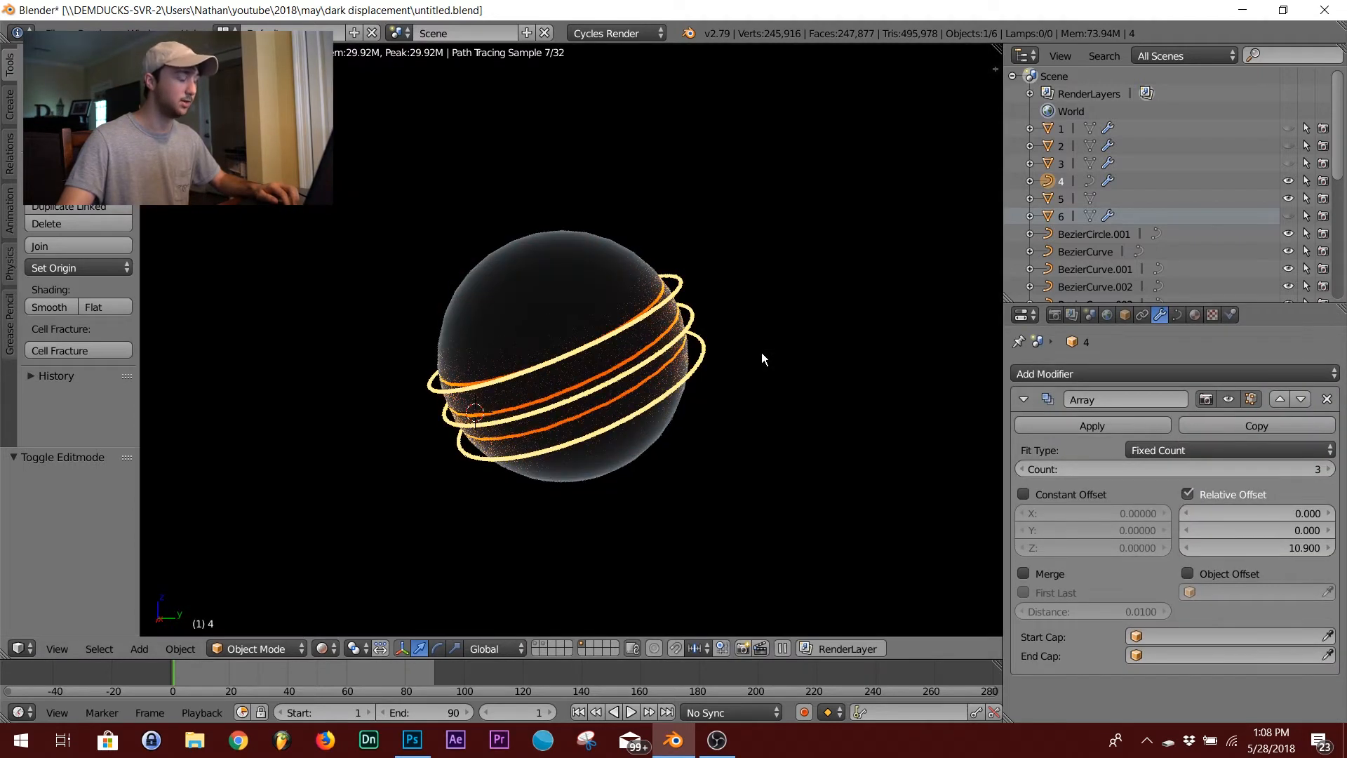
{"action": "key", "text": "shift+z"}
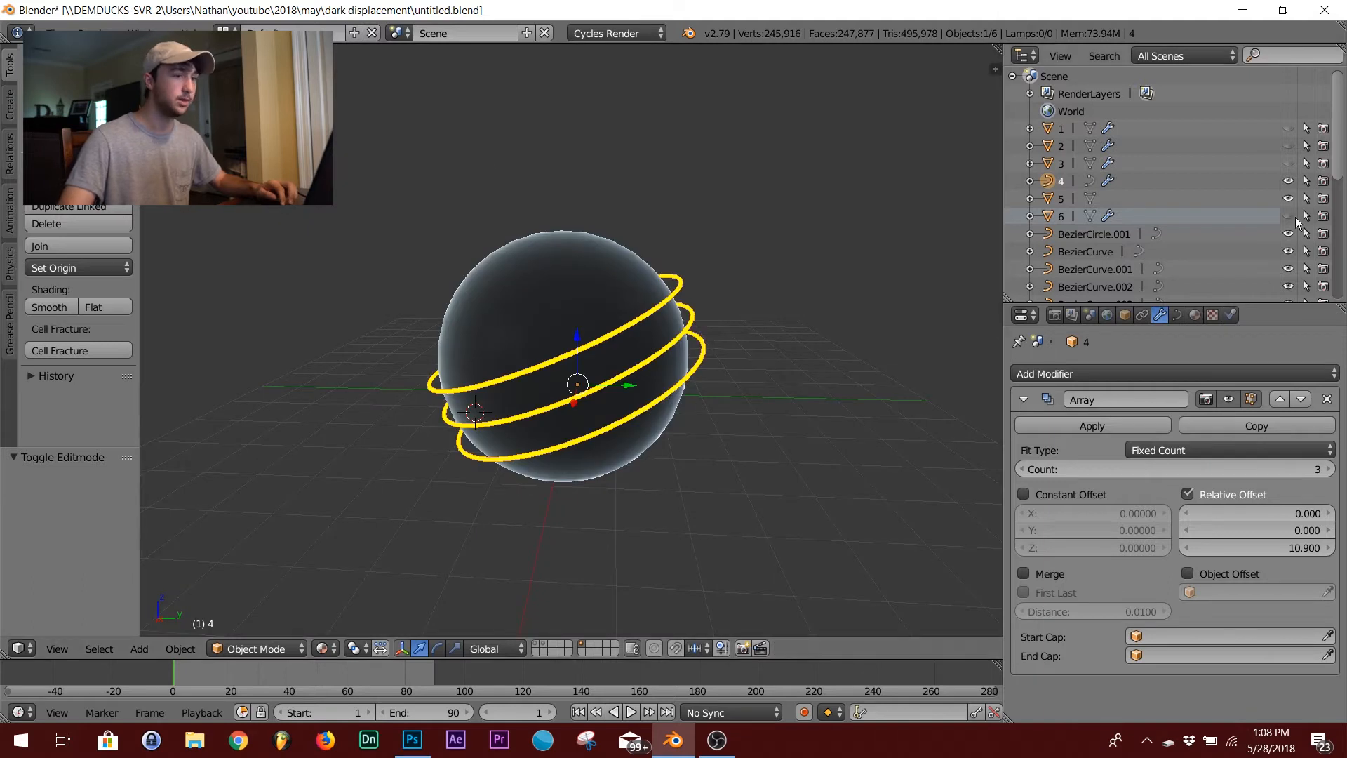
Show the white lattice, object 3, and the red mesh, object 2, and focus the view on the selected red mesh
{"action": "left_click", "coordinate": [1288, 163]}
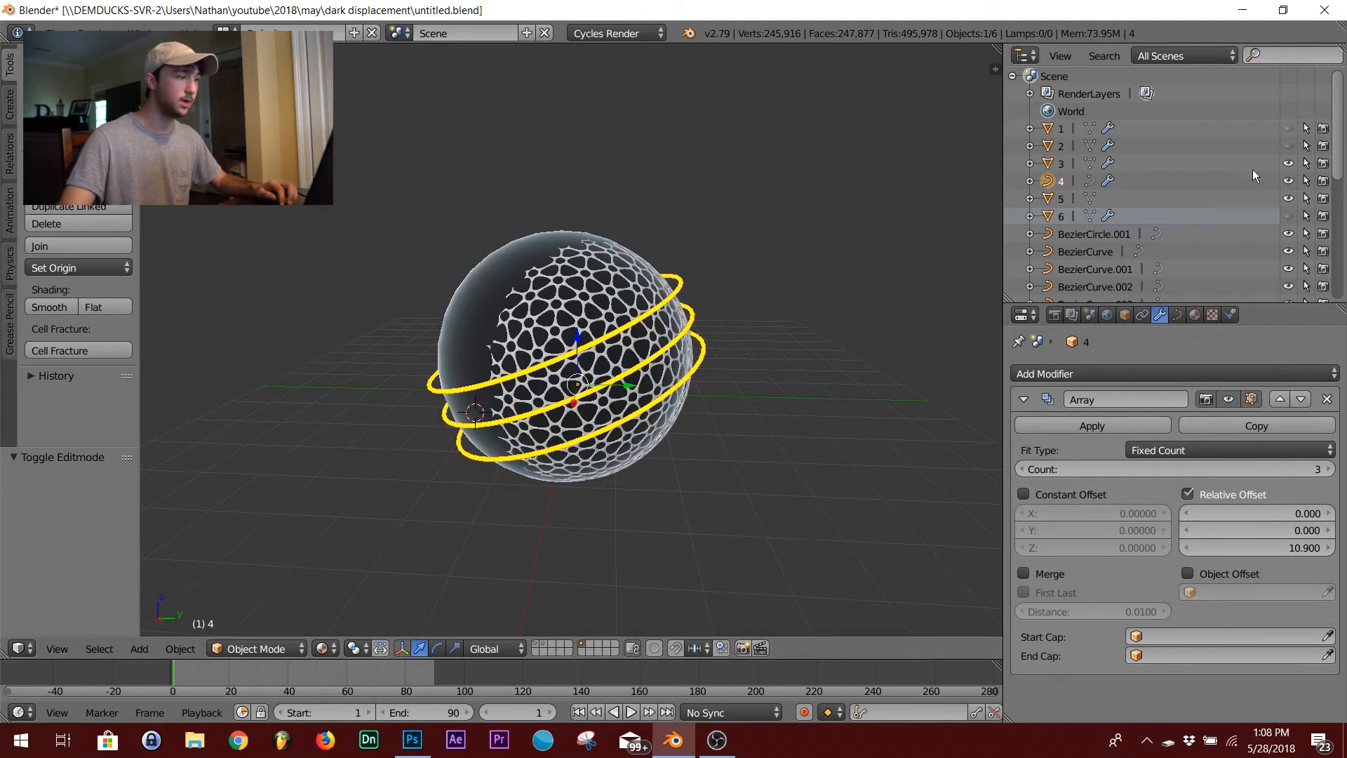
{"action": "left_click", "coordinate": [1287, 145]}
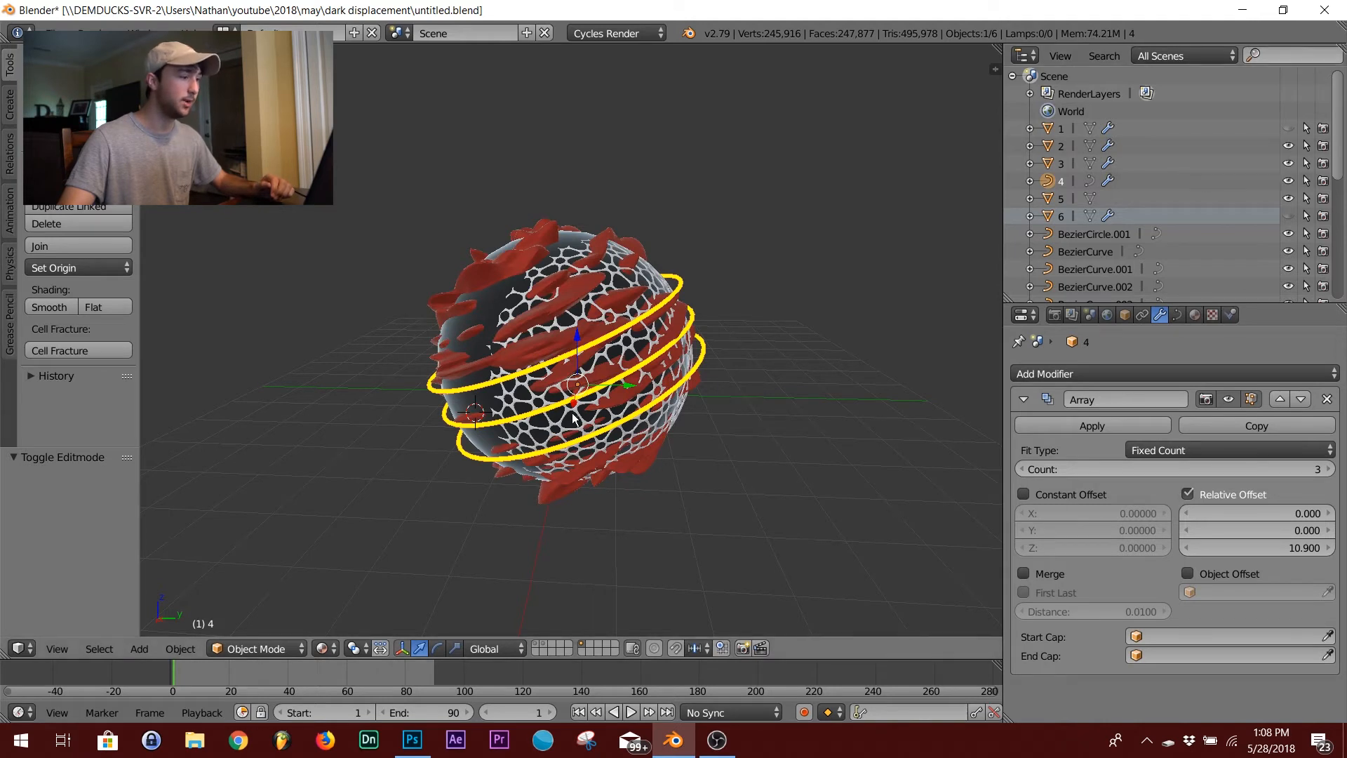
{"action": "right_click", "coordinate": [618, 342]}
{"action": "key", "text": "KP_Decimal"}
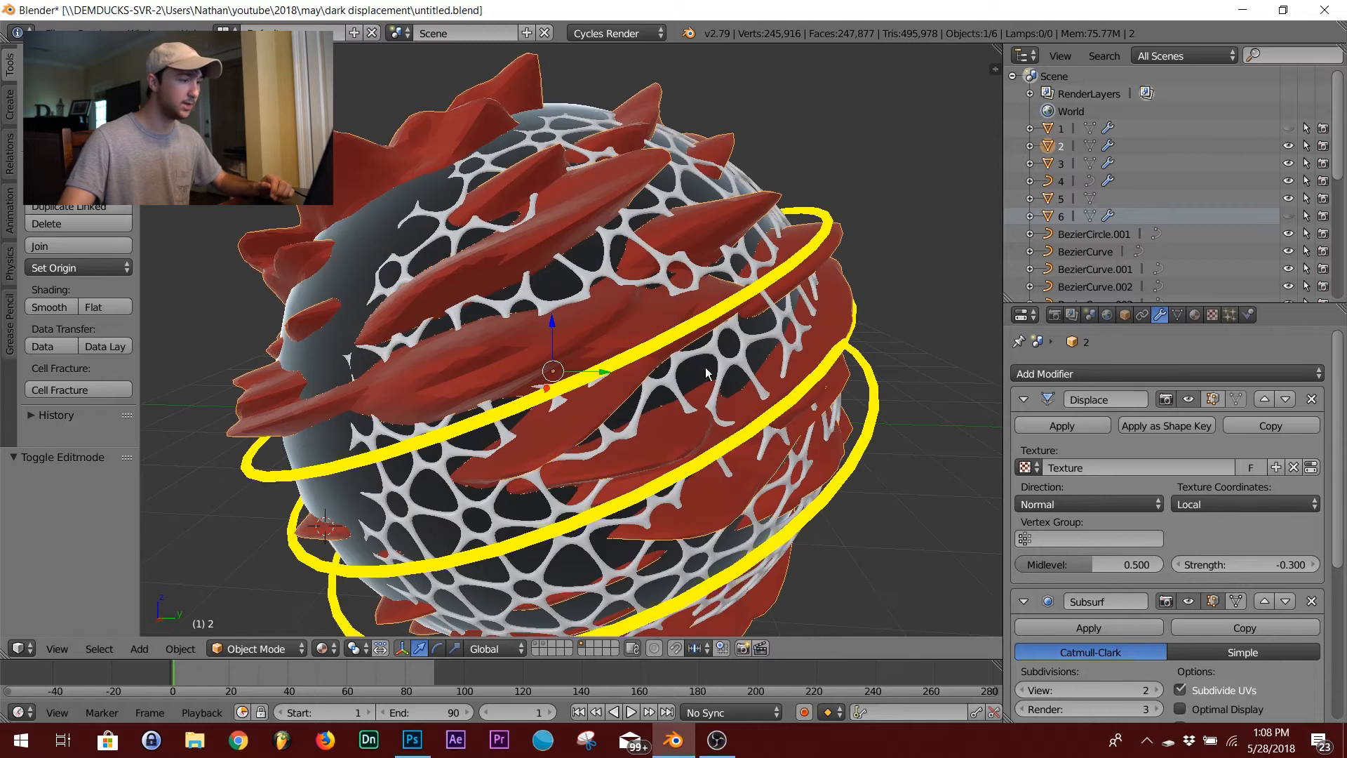
Select the white lattice, object 3, and reduce its Bevel modifier width to 0
{"action": "right_click", "coordinate": [727, 363]}
{"action": "scroll", "coordinate": [1158, 478], "scroll_direction": "down", "scroll_amount": 5}
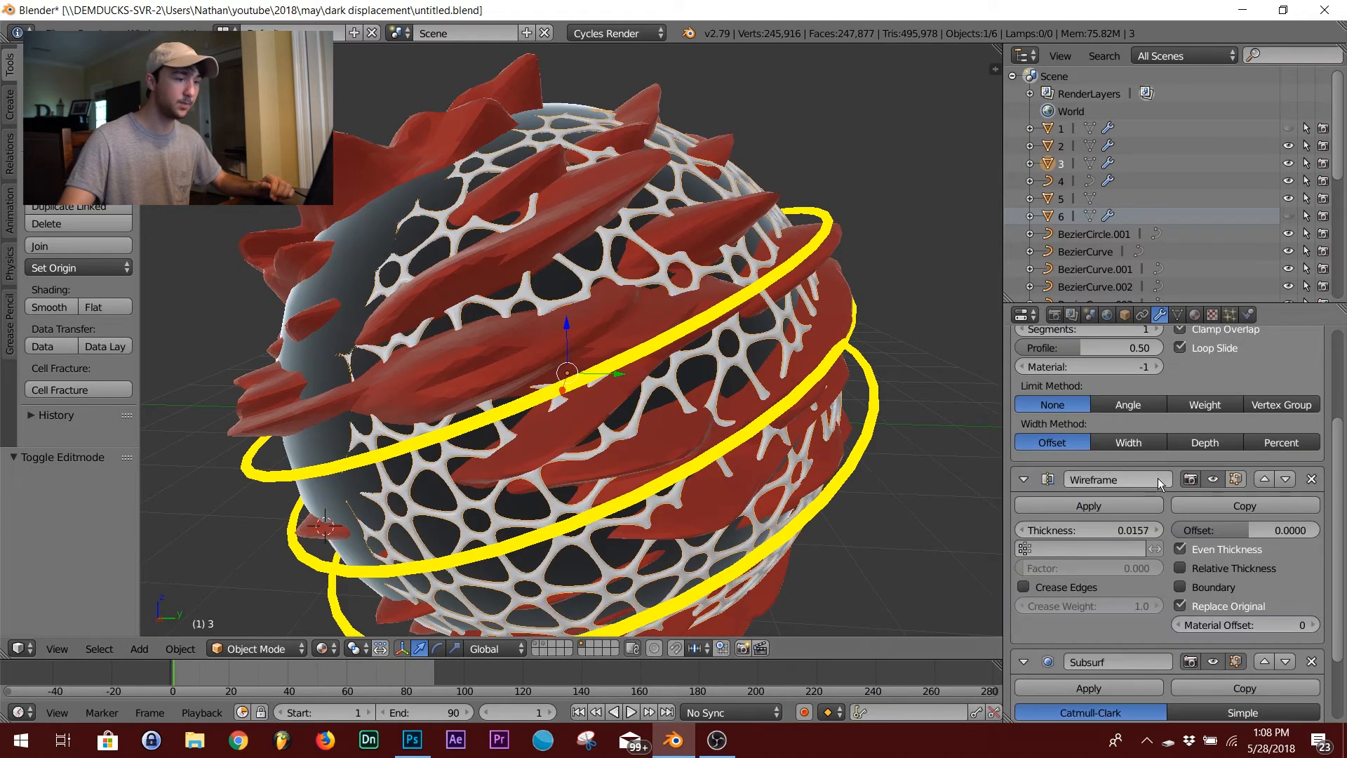
{"action": "scroll", "coordinate": [1158, 477], "scroll_direction": "up", "scroll_amount": 8}
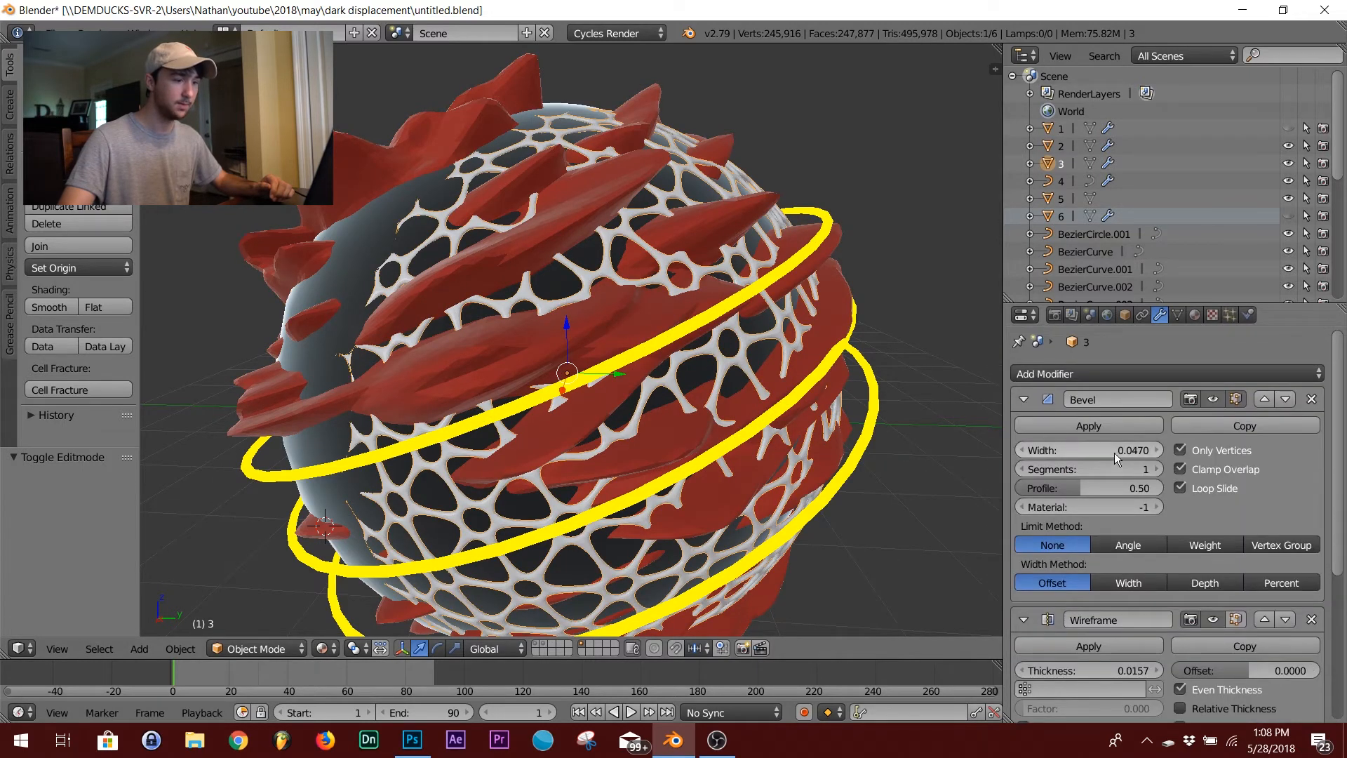
{"action": "left_click_drag", "start_coordinate": [1089, 451], "coordinate": [1052, 451]}
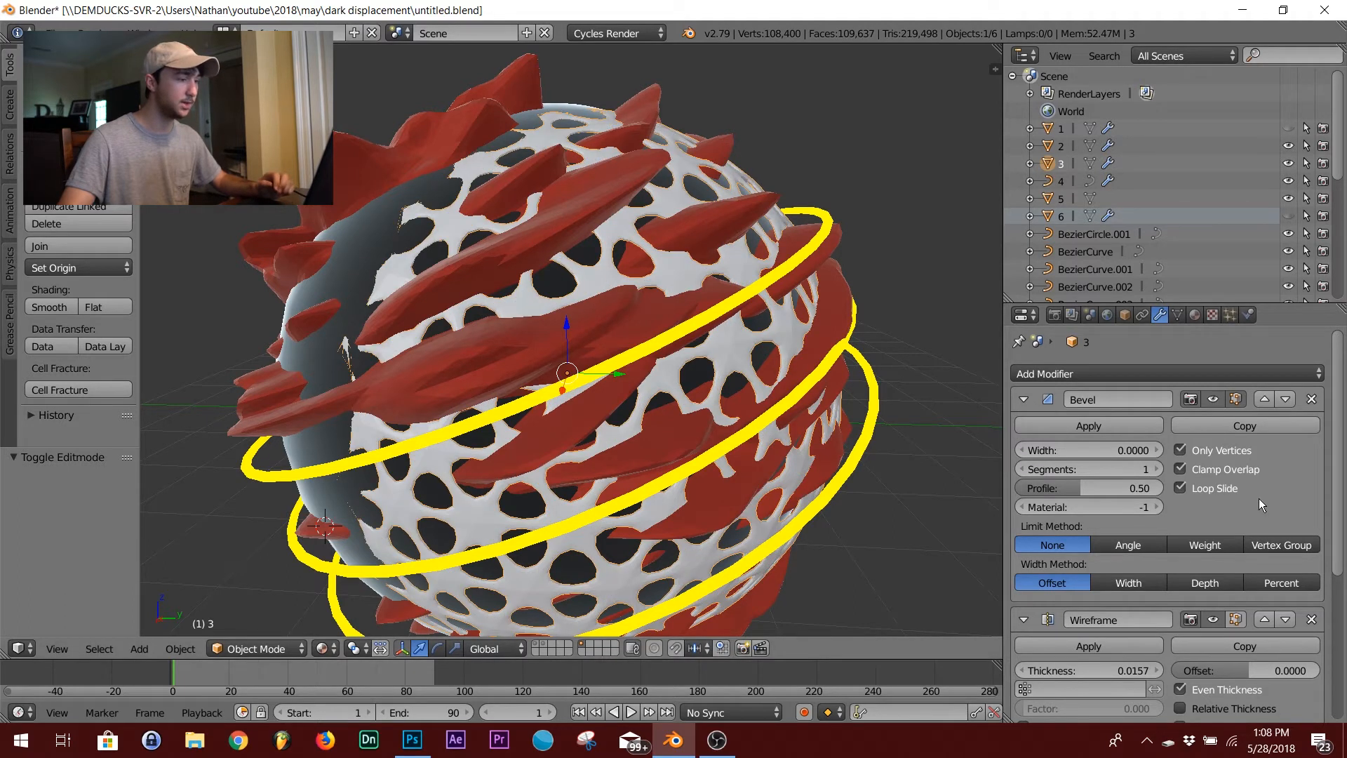
Undo the Bevel width change on the white lattice and review its Wireframe and Subsurf modifiers
{"action": "key", "text": "ctrl+z"}
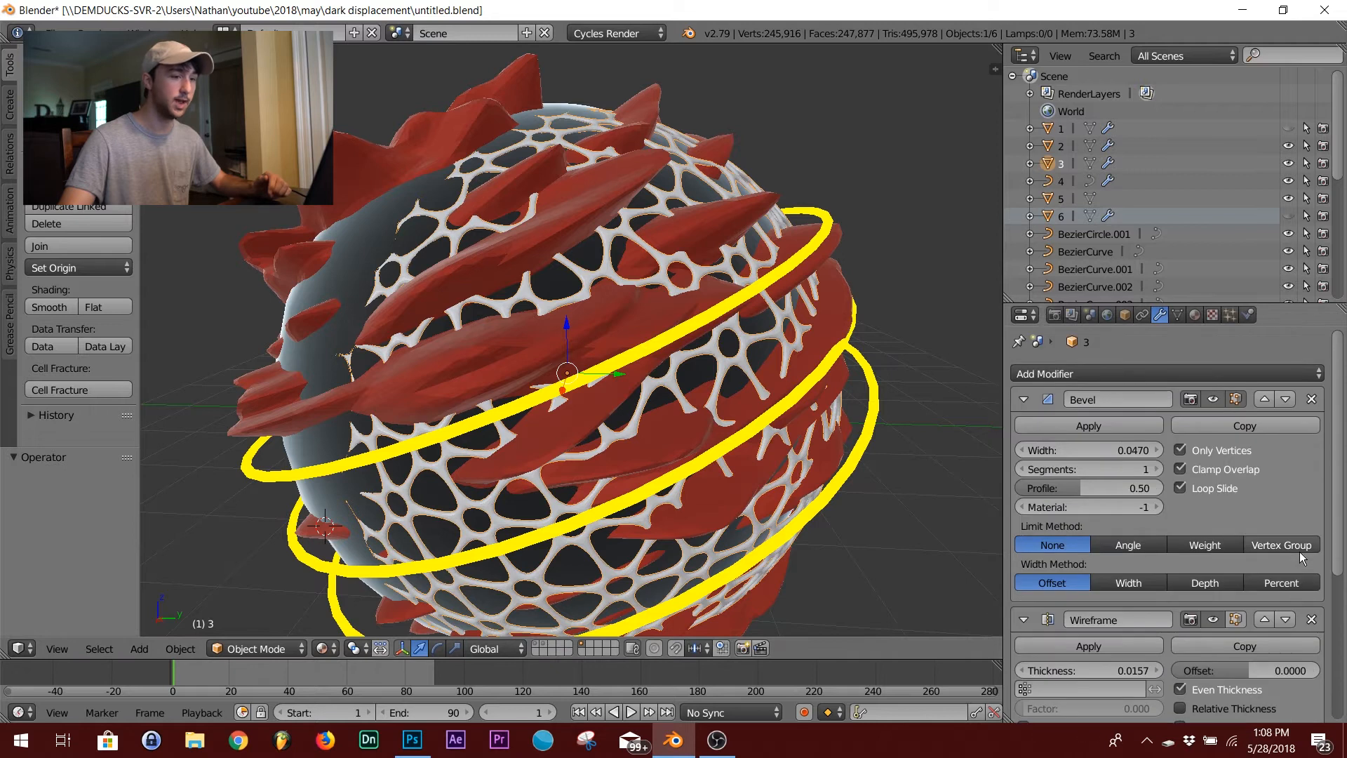
{"action": "scroll", "coordinate": [1058, 479], "scroll_direction": "down", "scroll_amount": 8}
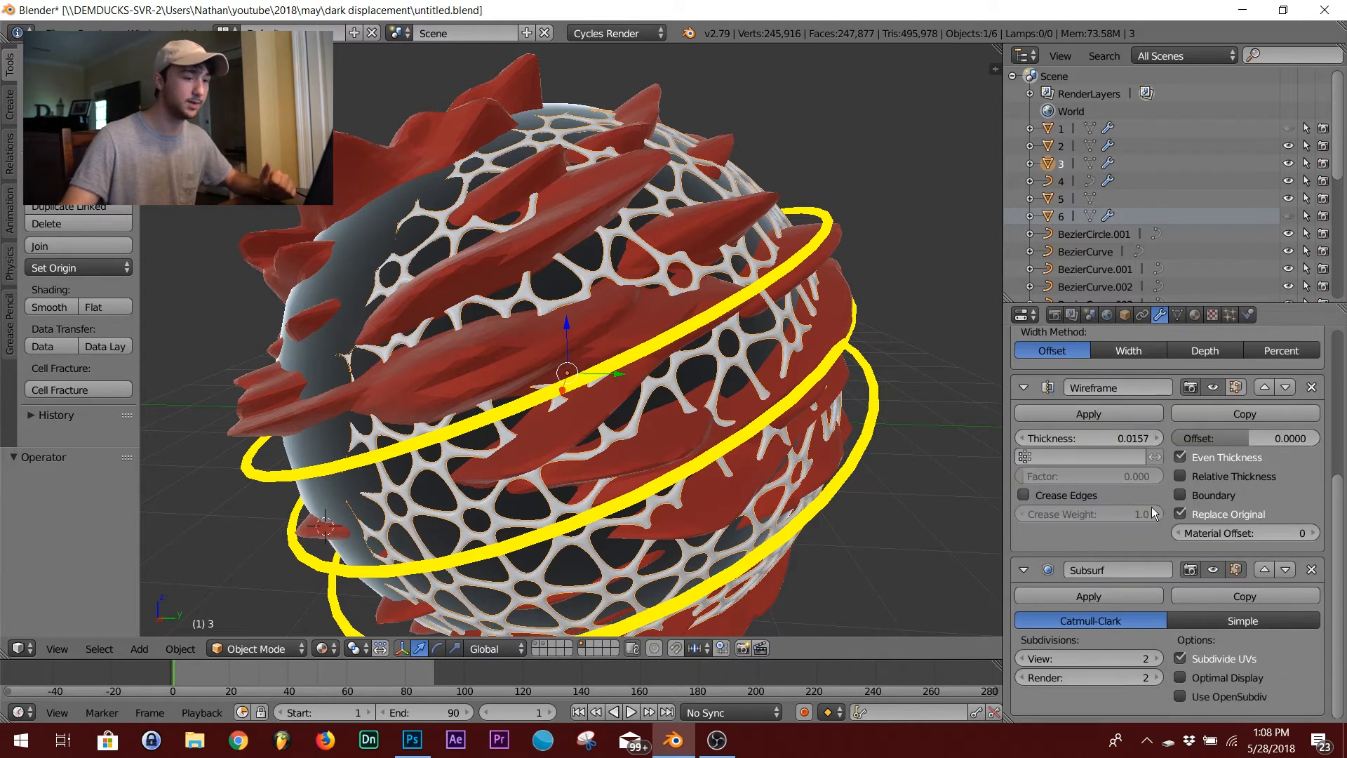
{"action": "scroll", "coordinate": [1154, 507], "scroll_direction": "up", "scroll_amount": 5}
{"action": "scroll", "coordinate": [1289, 504], "scroll_direction": "up", "scroll_amount": 3}
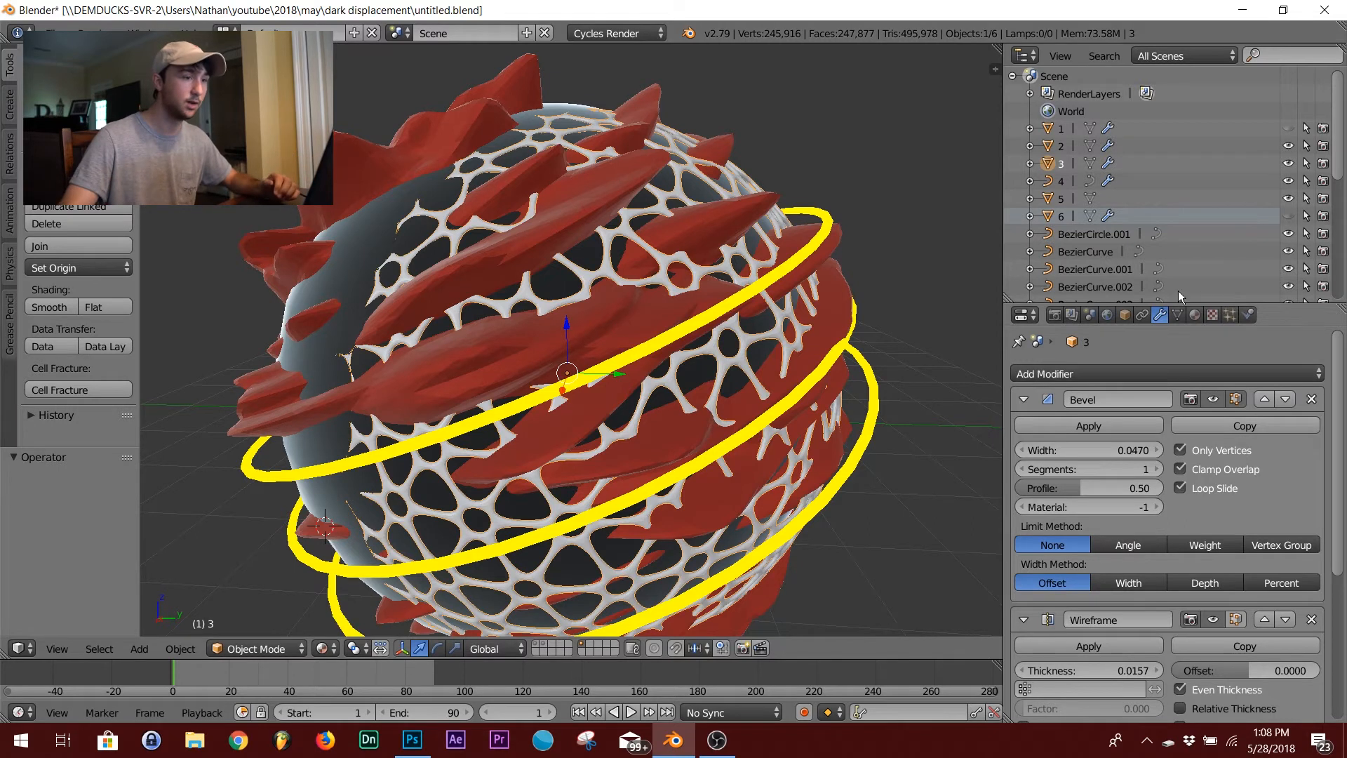
Show object 1, move all the sphere's objects to the first layer, and display the full scene
{"action": "left_click", "coordinate": [1288, 128]}
{"action": "scroll", "coordinate": [695, 296], "scroll_direction": "down", "scroll_amount": 6}
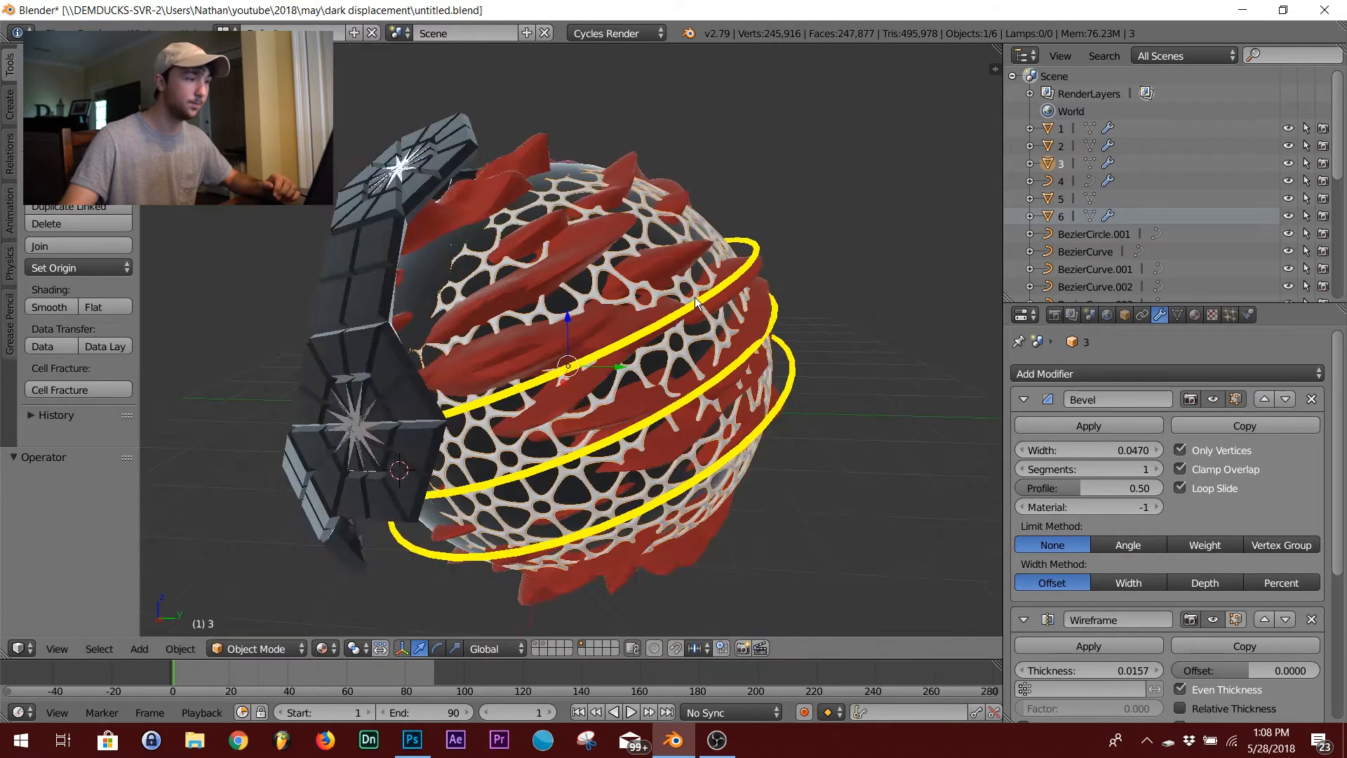
{"action": "key", "text": "b"}
{"action": "left_click_drag", "start_coordinate": [787, 128], "coordinate": [337, 484]}
{"action": "key", "text": "m"}
{"action": "left_click", "coordinate": [624, 581]}
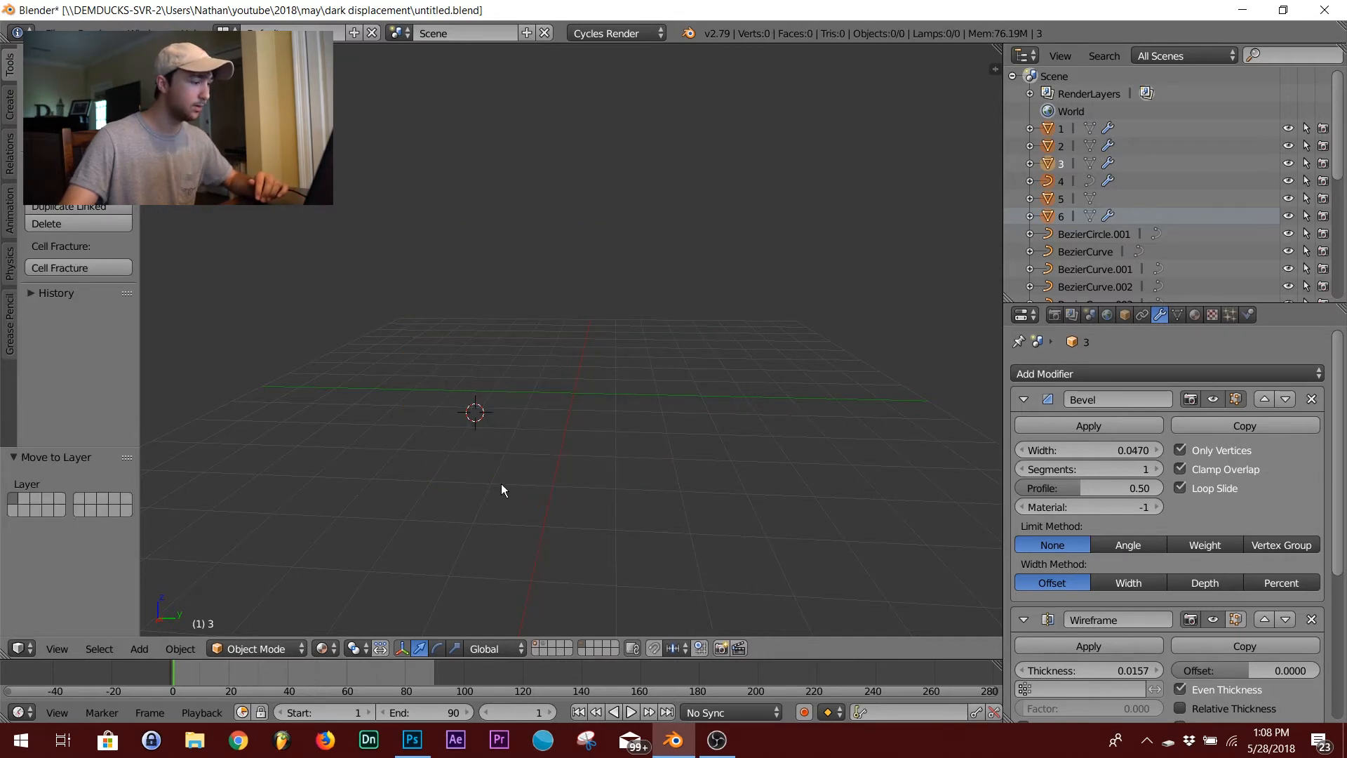
{"action": "key", "text": "2"}
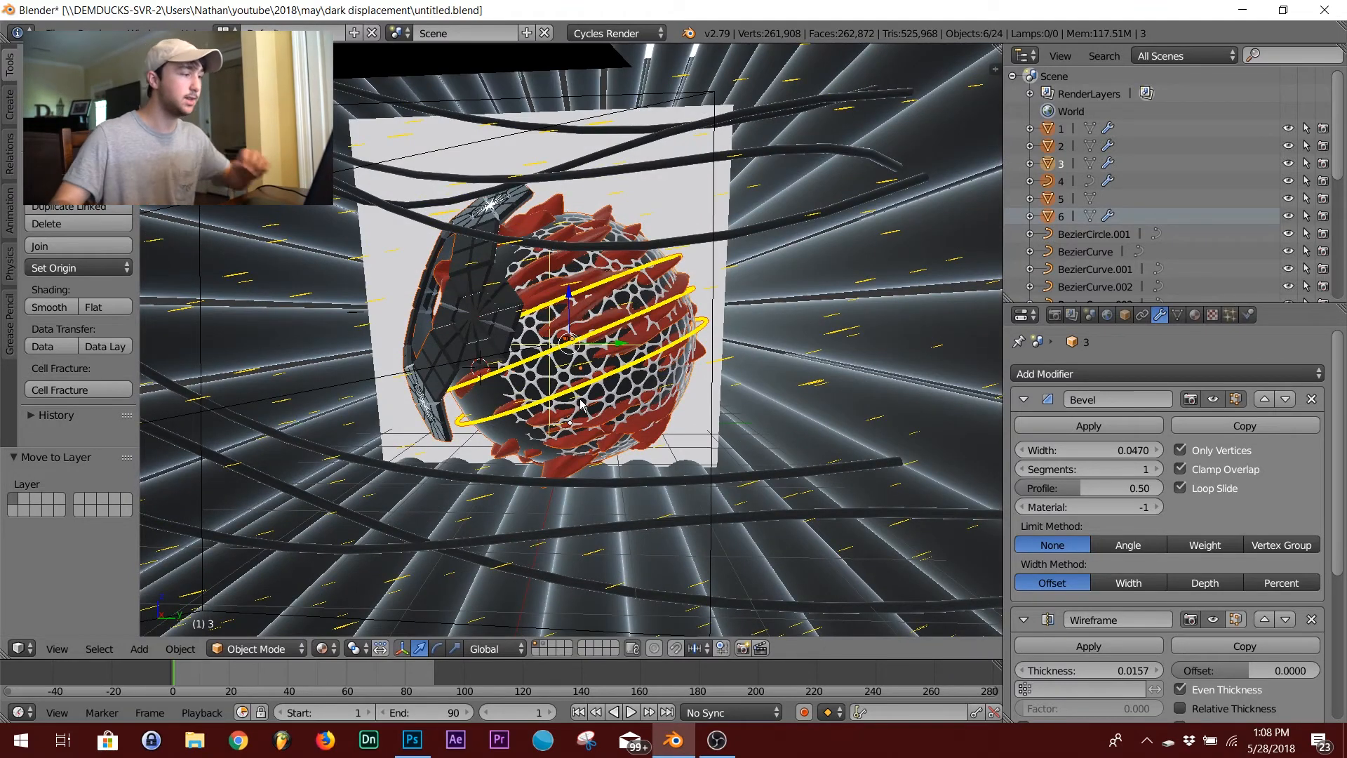
Select the emmit plane behind the sphere and review its particle system modifier and the surrounding sparks
{"action": "middle_click_drag", "start_coordinate": [559, 402], "coordinate": [526, 499]}
{"action": "middle_click_drag", "start_coordinate": [446, 249], "coordinate": [455, 227]}
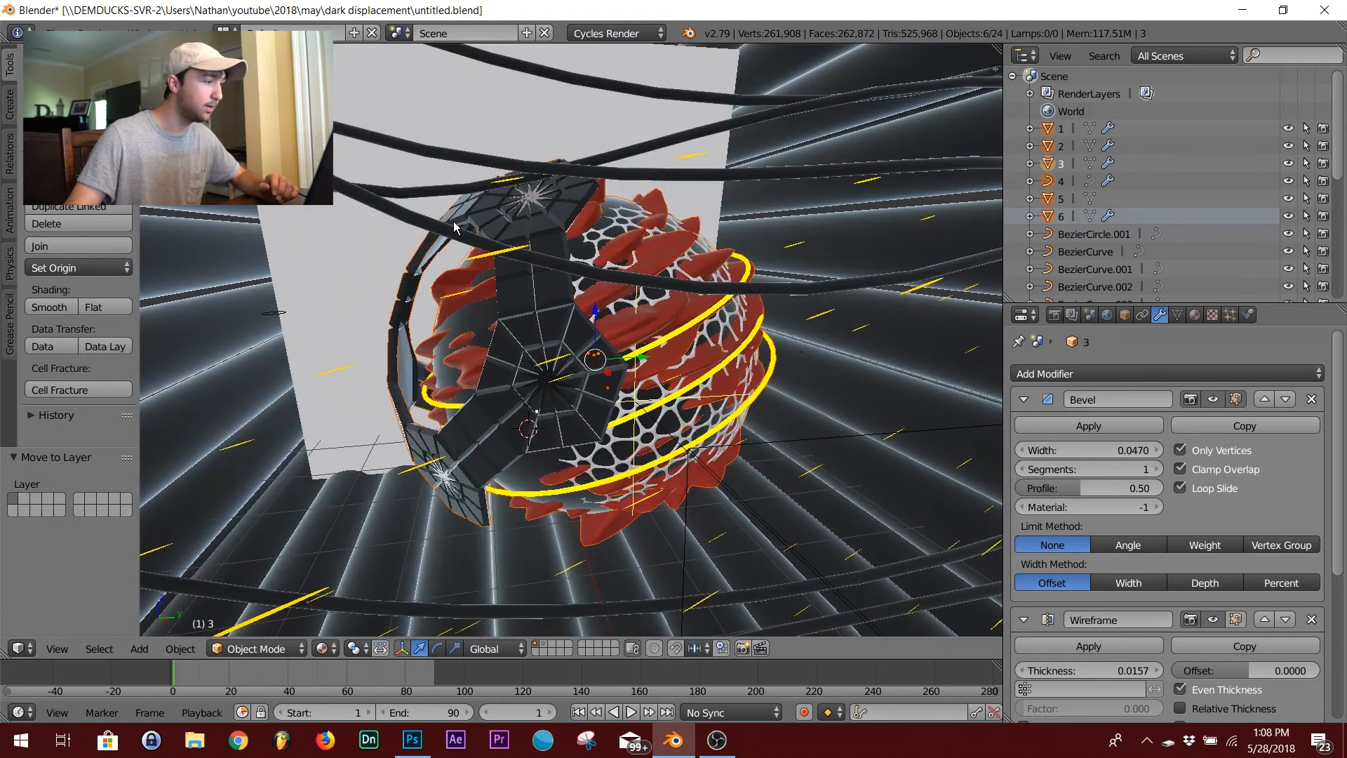
{"action": "right_click", "coordinate": [463, 521]}
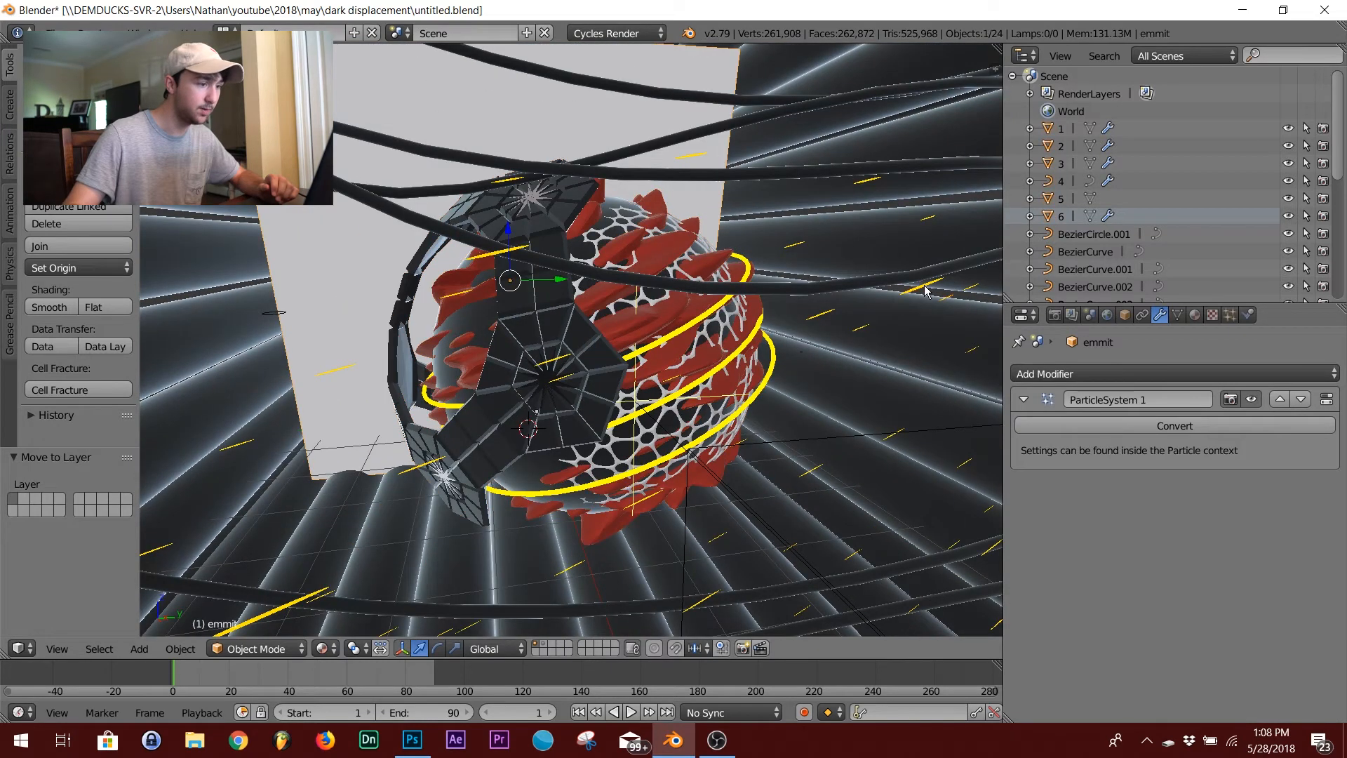
{"action": "middle_click_drag", "start_coordinate": [463, 520], "coordinate": [499, 481]}
{"action": "scroll", "coordinate": [500, 480], "scroll_direction": "up", "scroll_amount": 1}
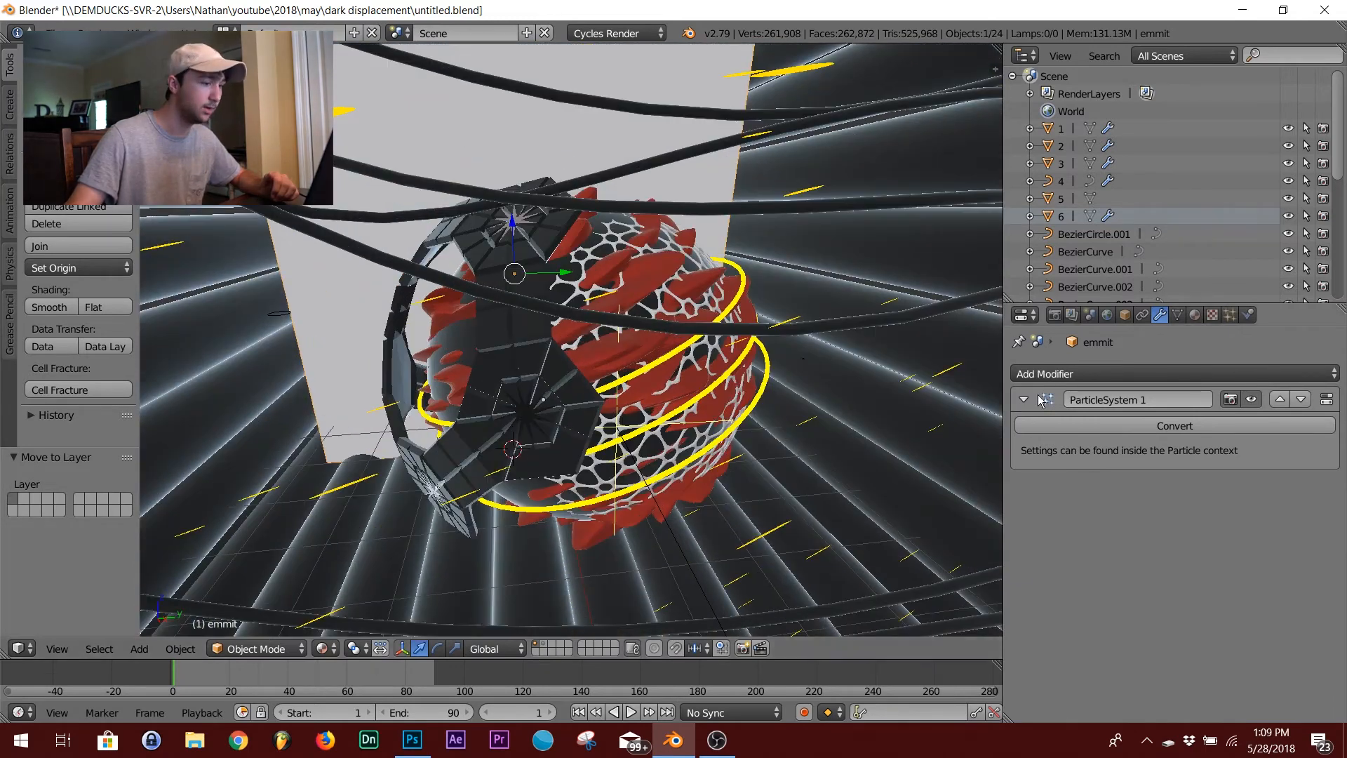
{"action": "scroll", "coordinate": [661, 558], "scroll_direction": "down", "scroll_amount": 3}
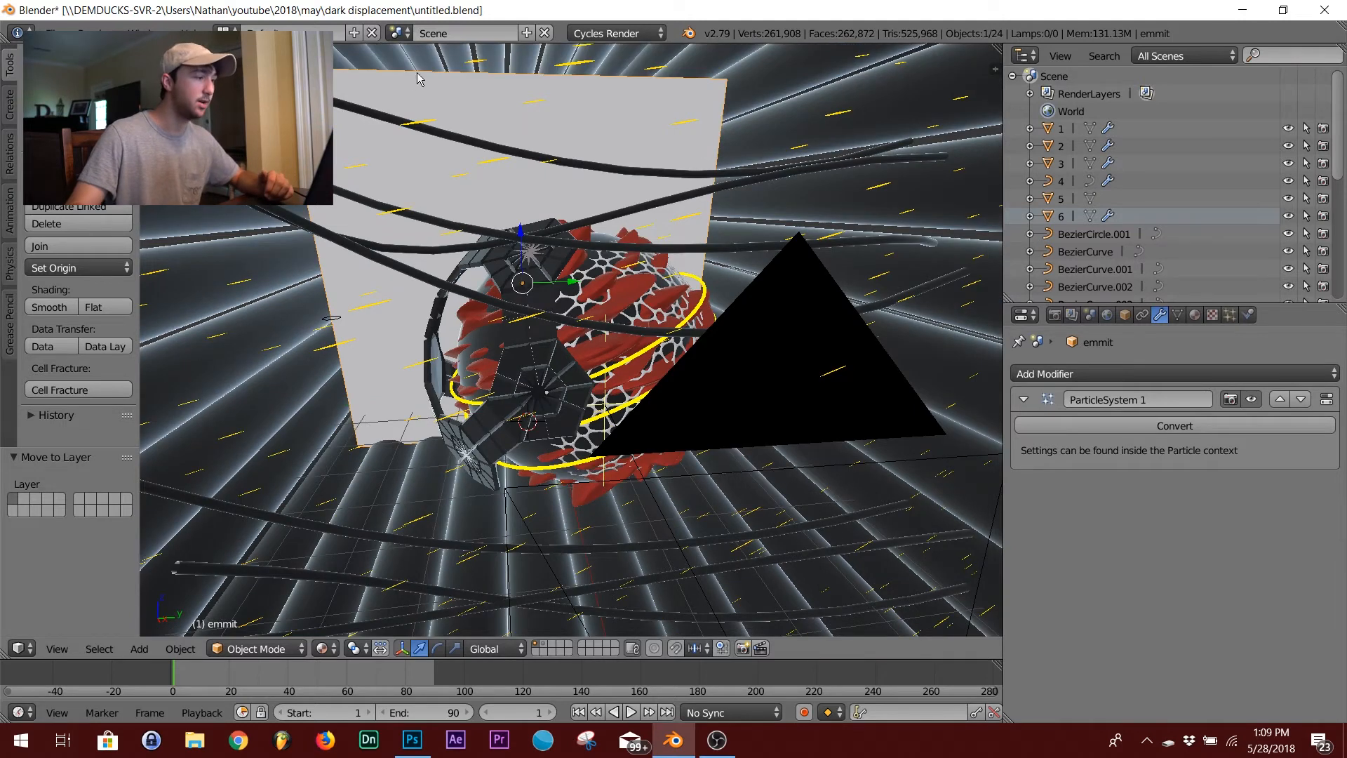
{"action": "right_click", "coordinate": [504, 101]}
{"action": "right_click", "coordinate": [515, 101]}
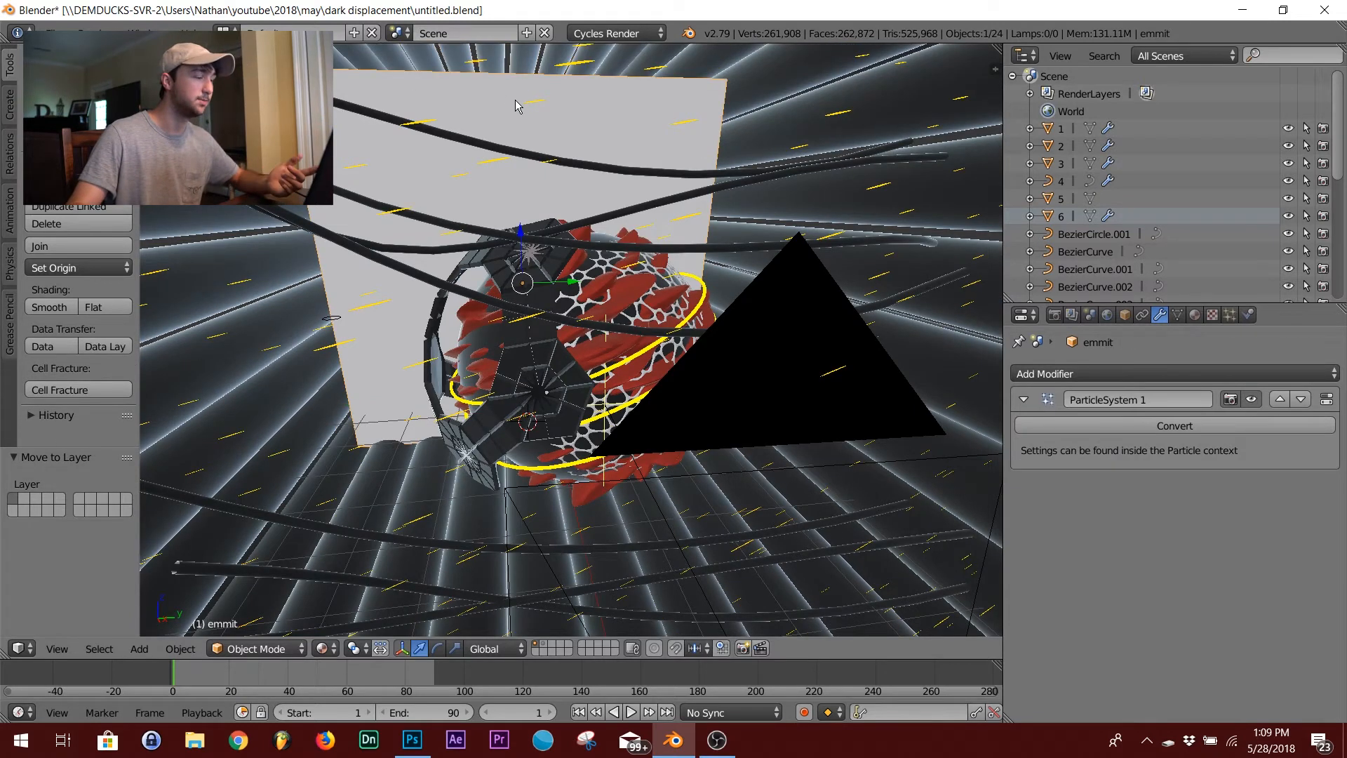
{"action": "mouse_move", "coordinate": [528, 463]}
{"action": "middle_mouse_down"}
{"action": "mouse_move", "coordinate": [497, 453]}
{"action": "mouse_move", "coordinate": [545, 456]}
{"action": "middle_mouse_up"}
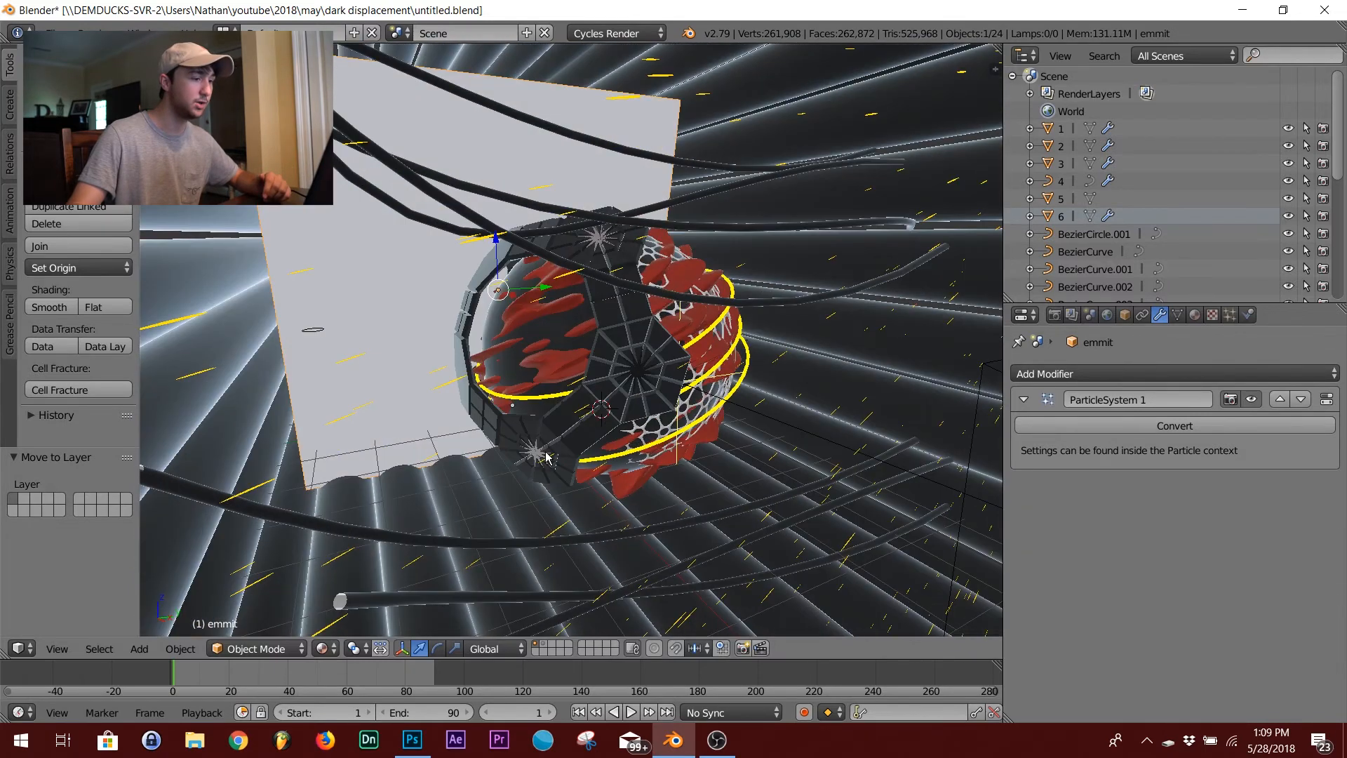
Look through the scene camera and select Camera to review its display and Depth of Field settings
{"action": "key", "text": "KP_0"}
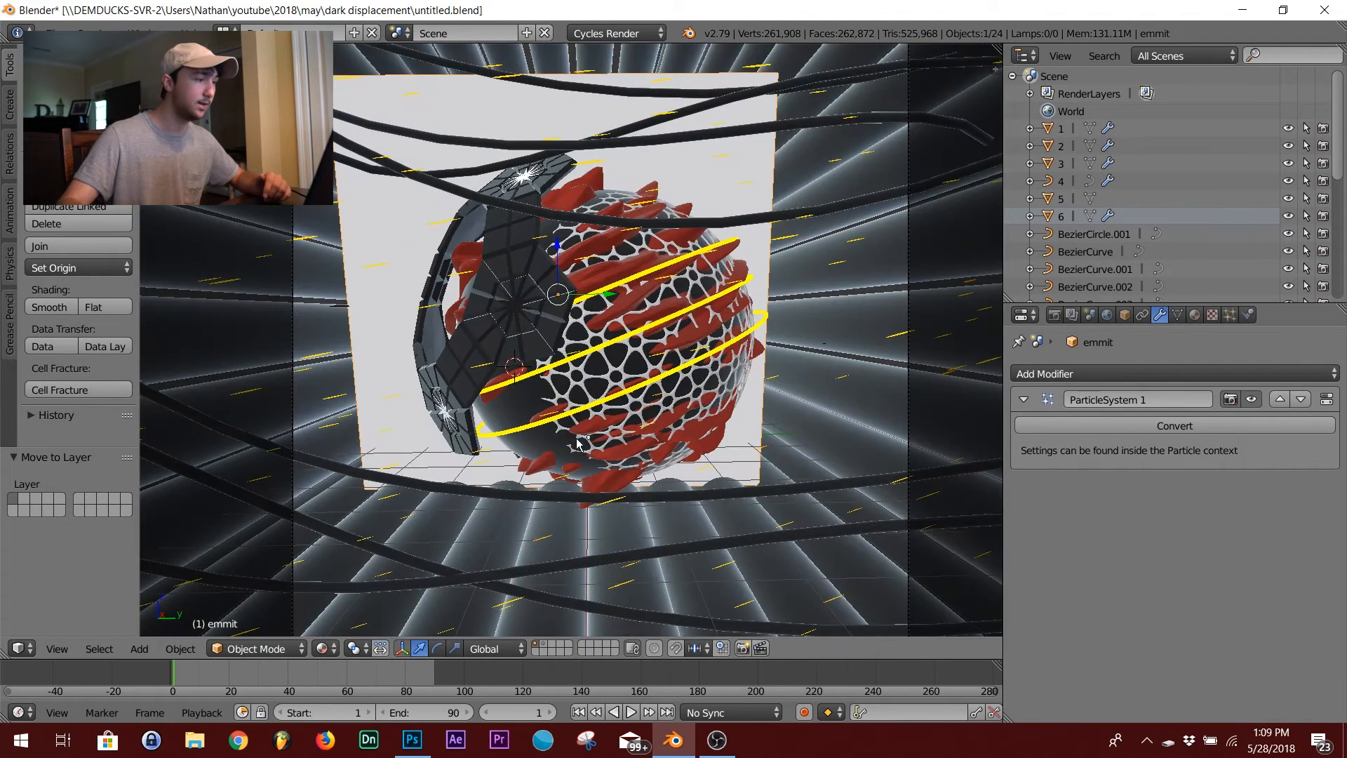
{"action": "scroll", "coordinate": [612, 383], "scroll_direction": "up", "scroll_amount": 1}
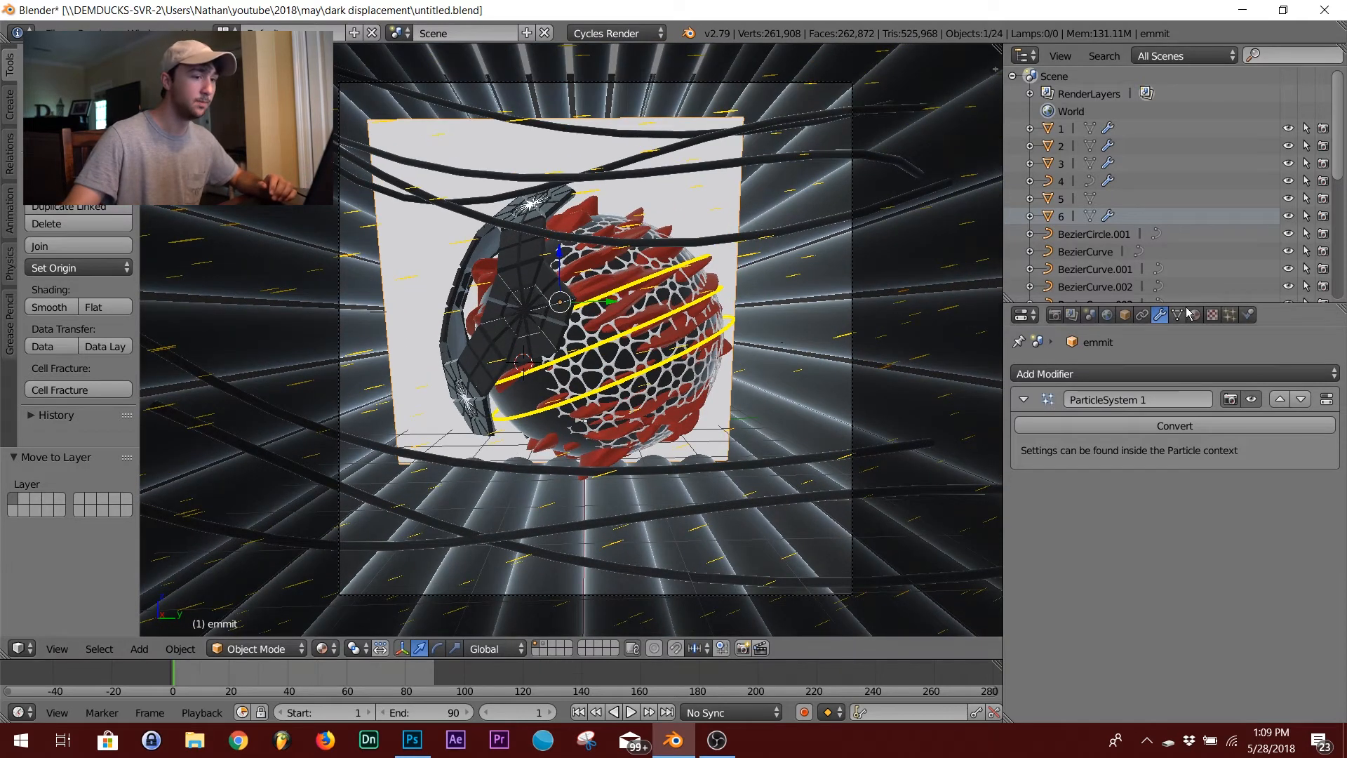
{"action": "scroll", "coordinate": [1084, 233], "scroll_direction": "down", "scroll_amount": 5}
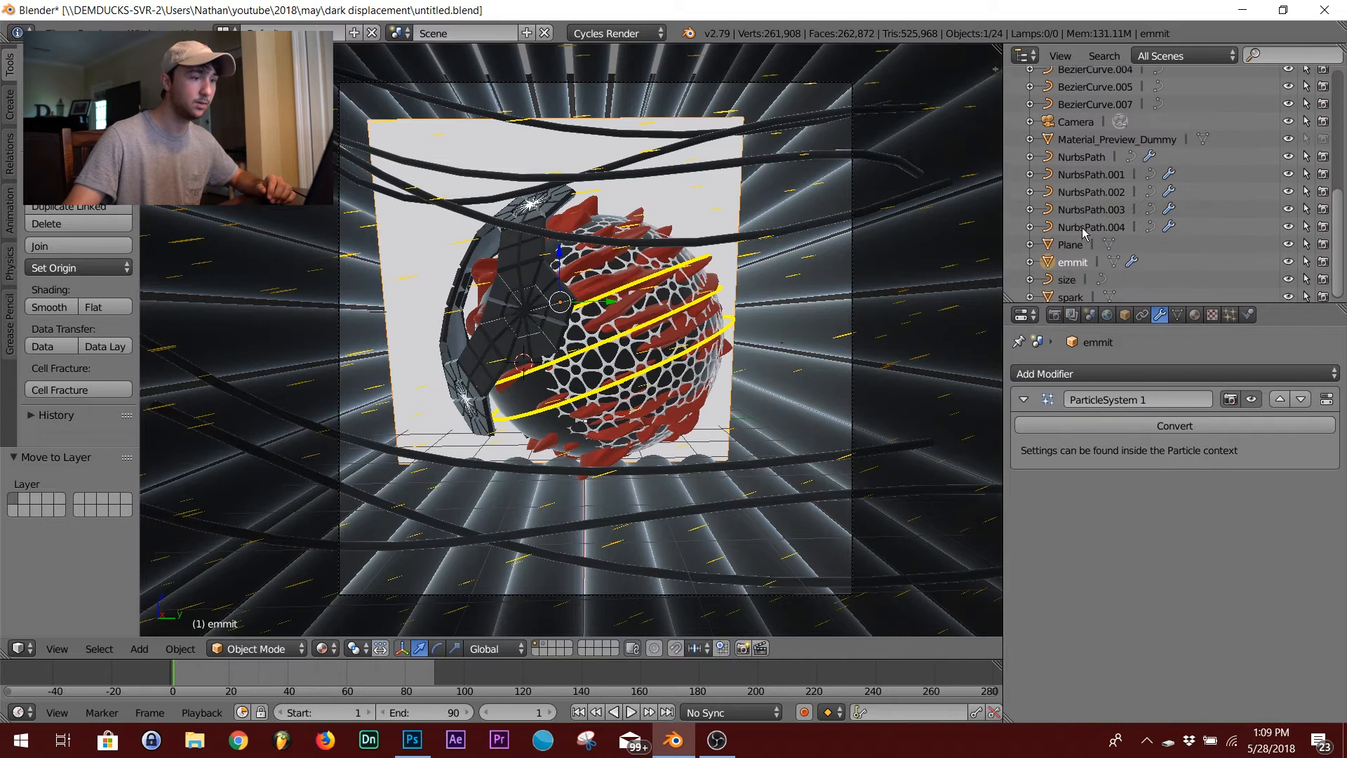
{"action": "left_click", "coordinate": [1075, 203]}
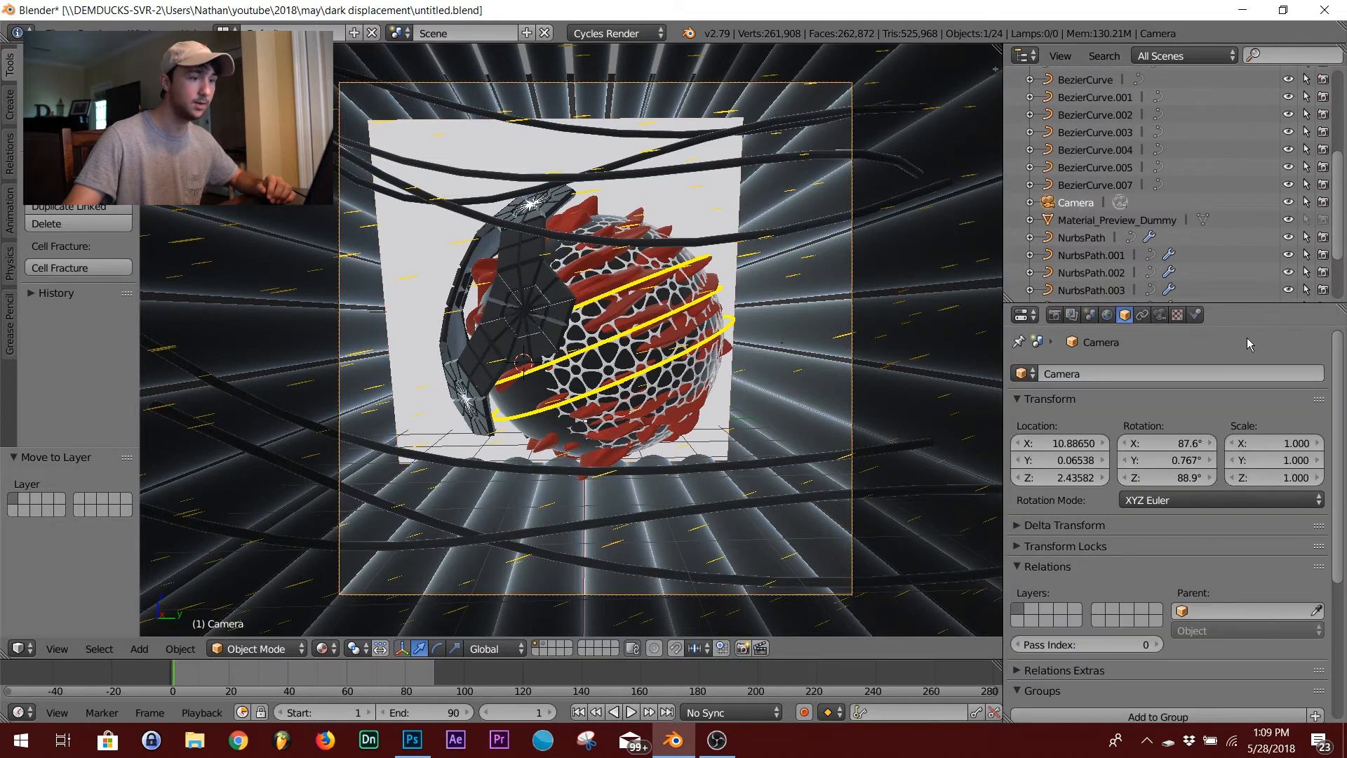
{"action": "left_click", "coordinate": [1160, 315]}
{"action": "scroll", "coordinate": [1145, 553], "scroll_direction": "down", "scroll_amount": 6}
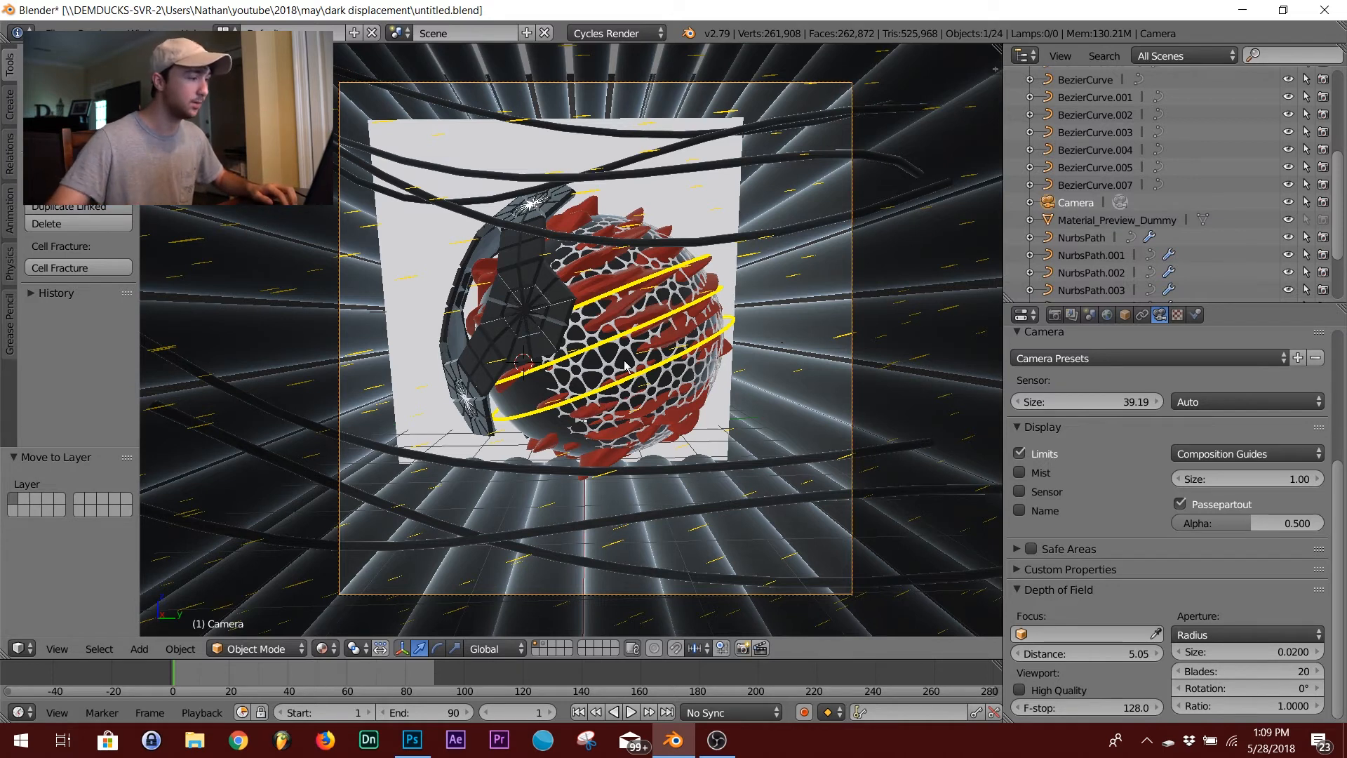
Preview the camera view in rendered shading, select the emmit plane, and return to the previous shading
{"action": "key", "text": "shift+z"}
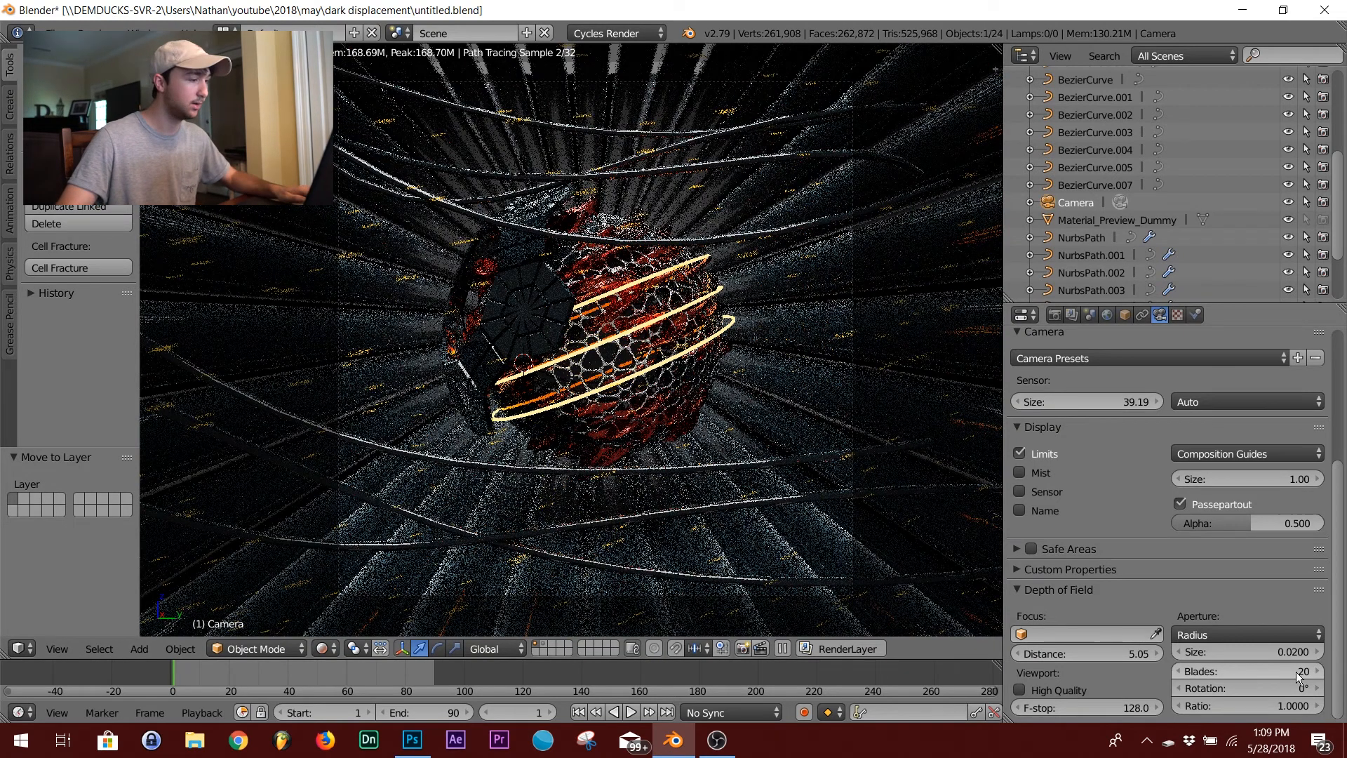
{"action": "right_click", "coordinate": [561, 457]}
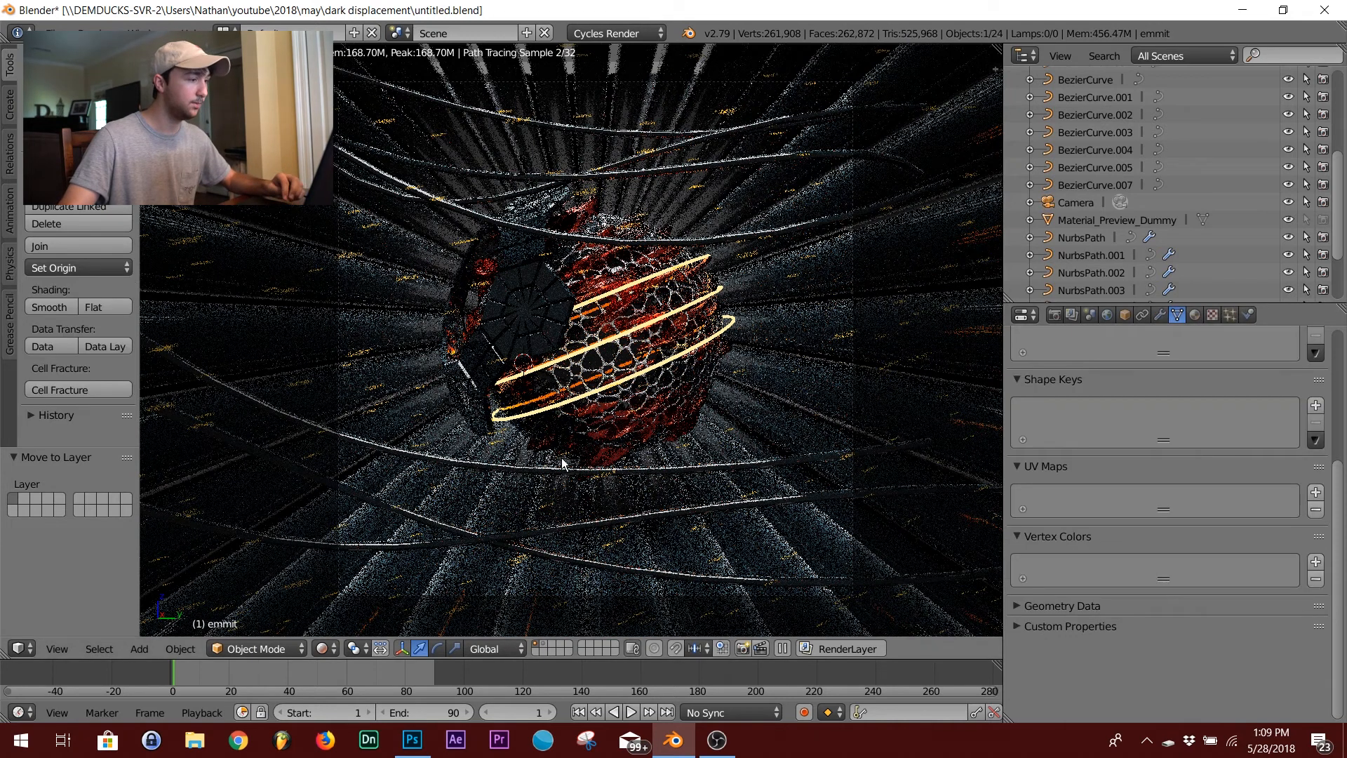
{"action": "key", "text": "shift+z"}
Select the side wall of tubes, NurbsPath.001, and review its Array modifier
{"action": "middle_click_drag", "start_coordinate": [654, 471], "coordinate": [641, 485]}
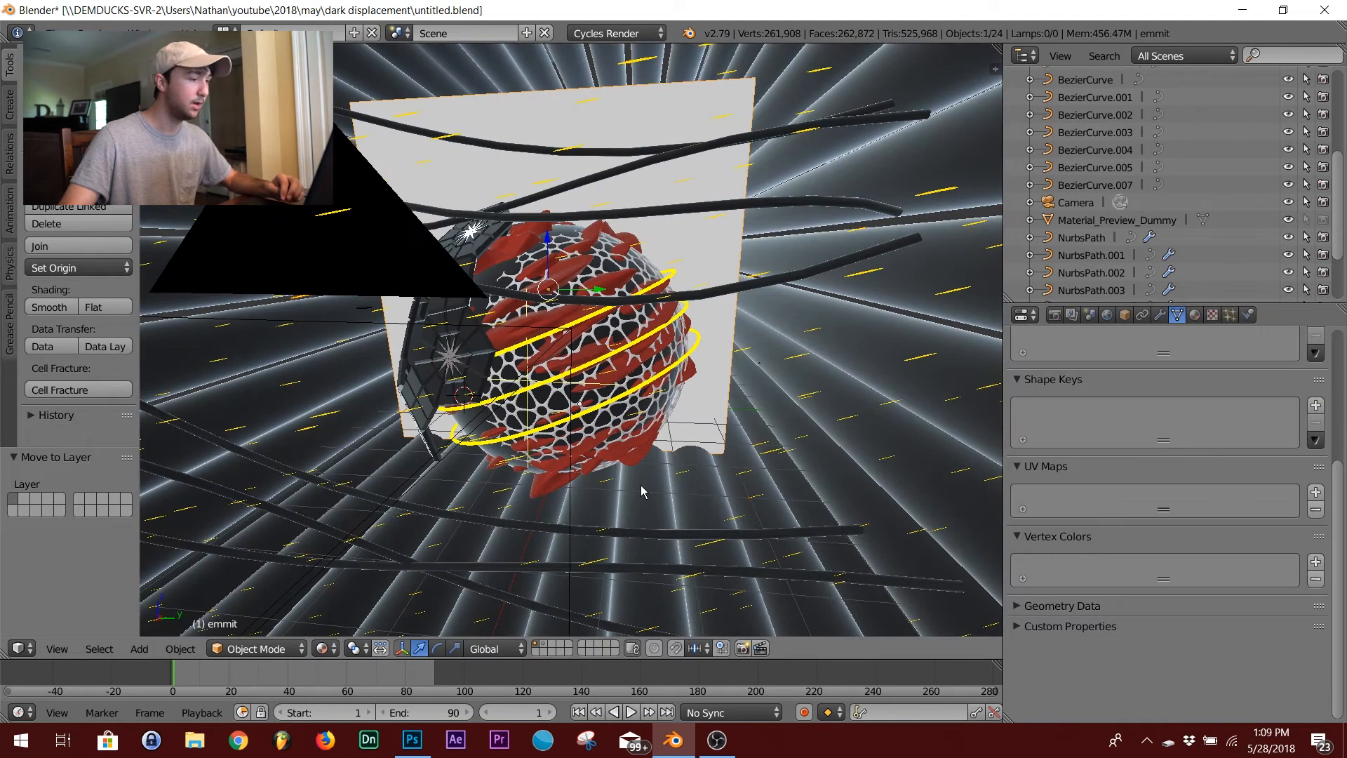
{"action": "scroll", "coordinate": [716, 450], "scroll_direction": "down", "scroll_amount": 4}
{"action": "middle_click_drag", "start_coordinate": [529, 467], "coordinate": [654, 453]}
{"action": "right_click", "coordinate": [489, 234]}
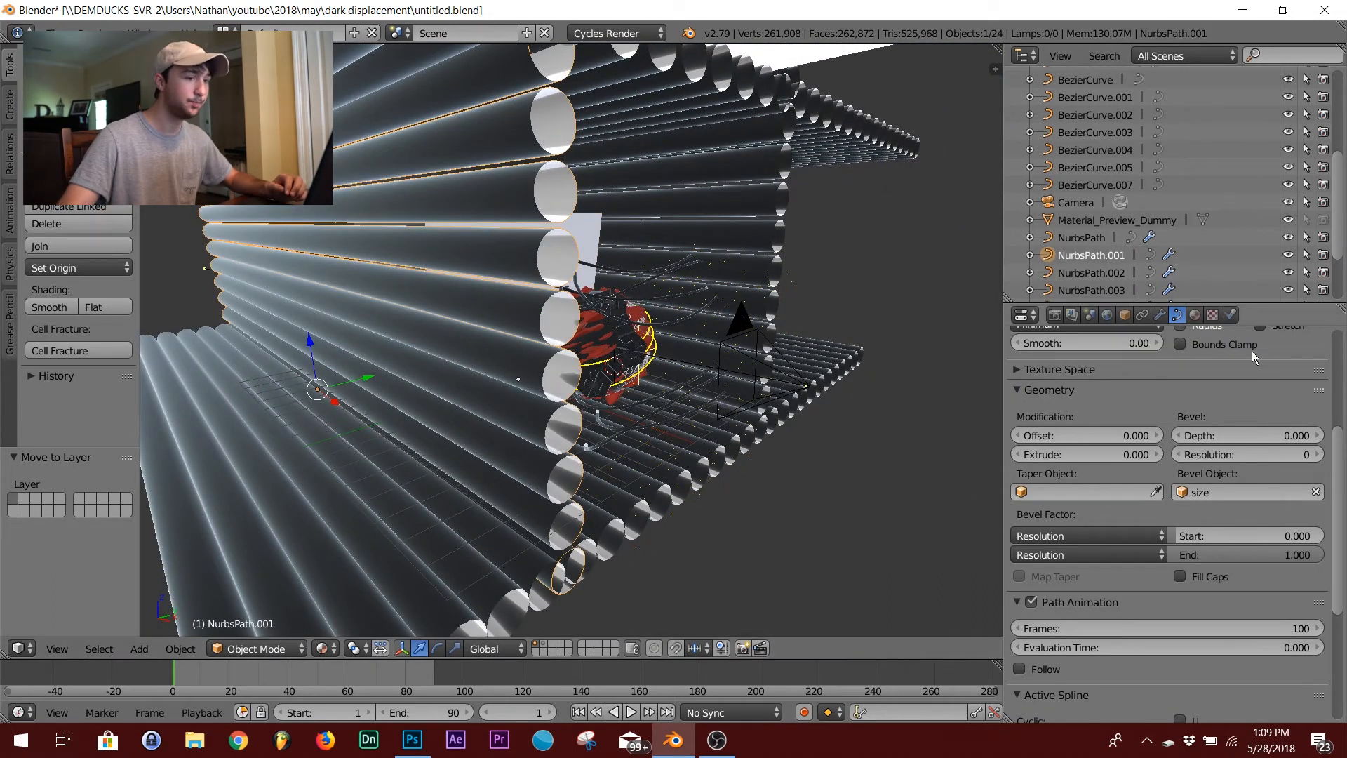
{"action": "middle_click_drag", "start_coordinate": [511, 346], "coordinate": [406, 345]}
{"action": "left_click", "coordinate": [1159, 314]}
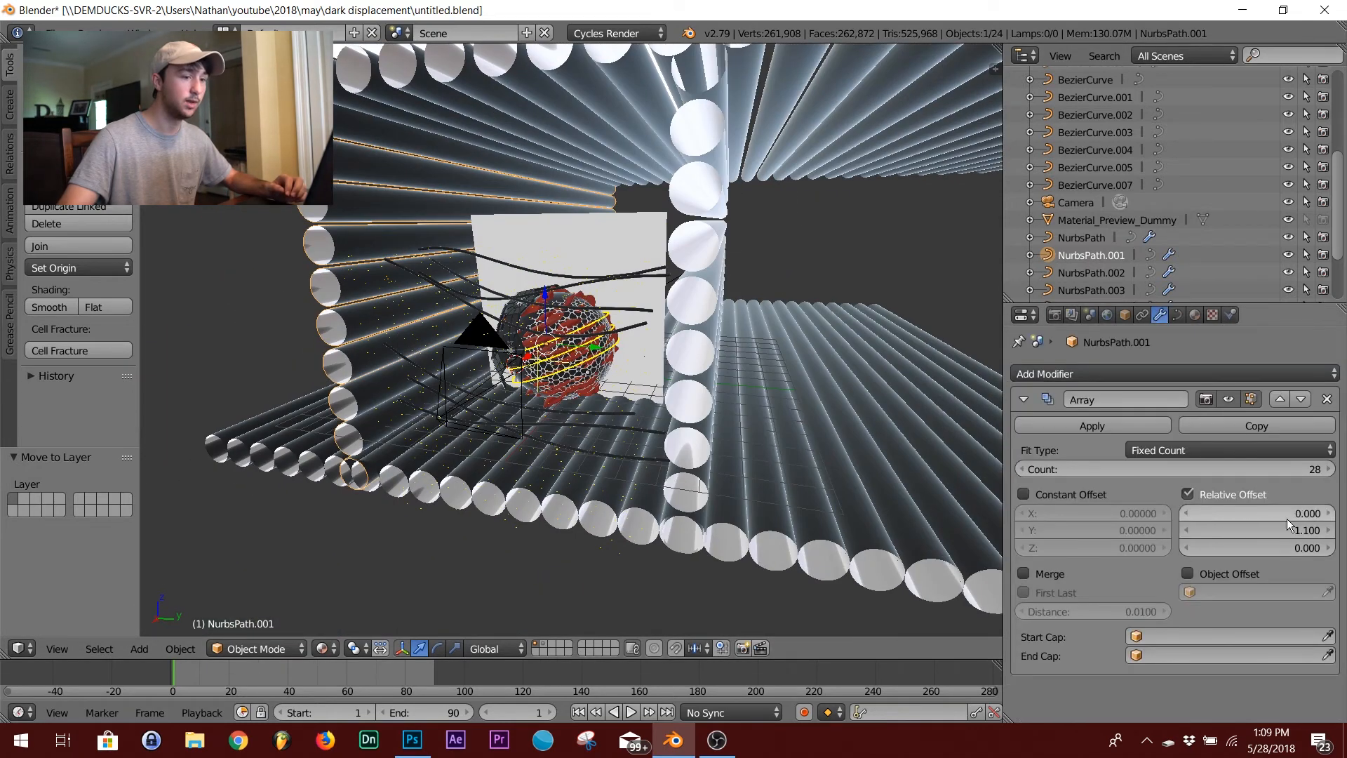
Select the floor tubes, NurbsPath, set their Array count to 26, and check the camera view
{"action": "middle_click_drag", "start_coordinate": [743, 407], "coordinate": [731, 336]}
{"action": "right_click", "coordinate": [747, 387]}
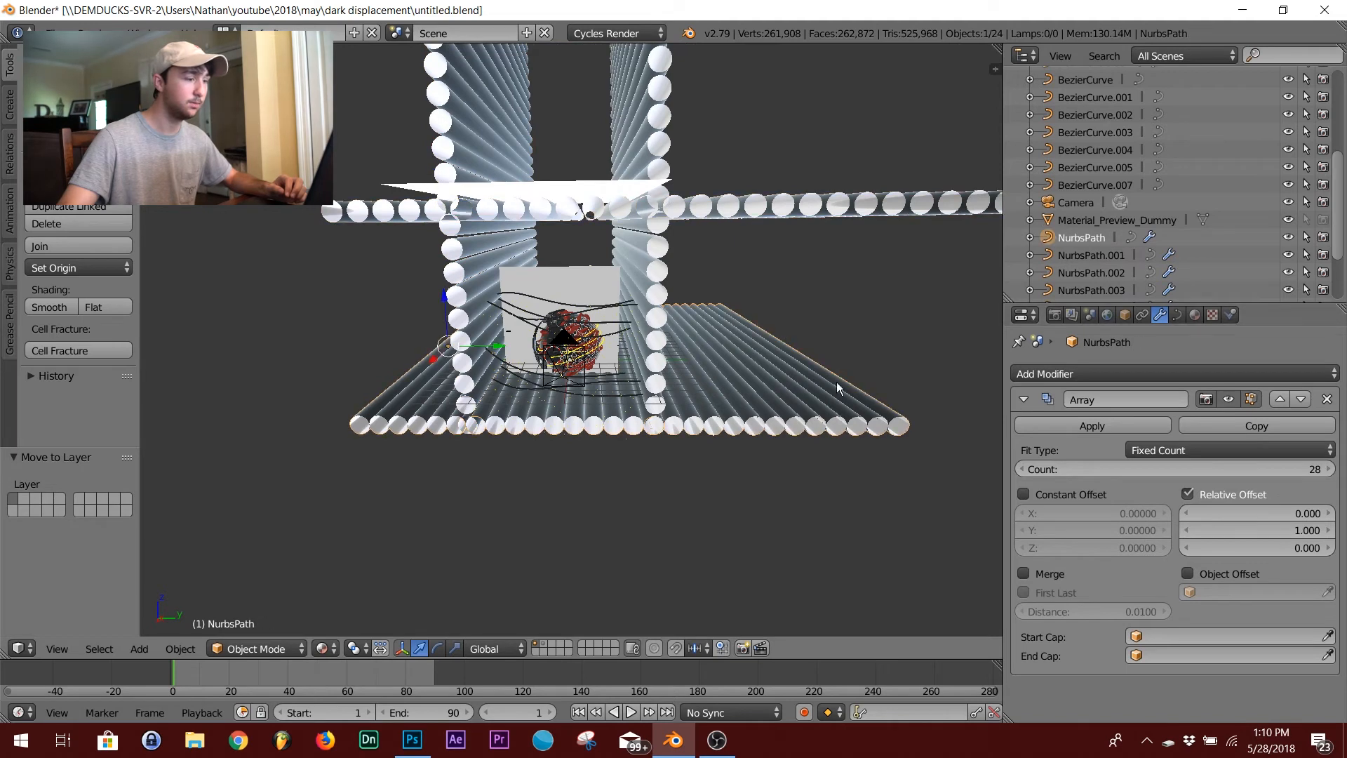
{"action": "mouse_move", "coordinate": [1319, 474]}
{"action": "left_mouse_down"}
{"action": "mouse_move", "coordinate": [1235, 474]}
{"action": "mouse_move", "coordinate": [1305, 474]}
{"action": "left_mouse_up"}
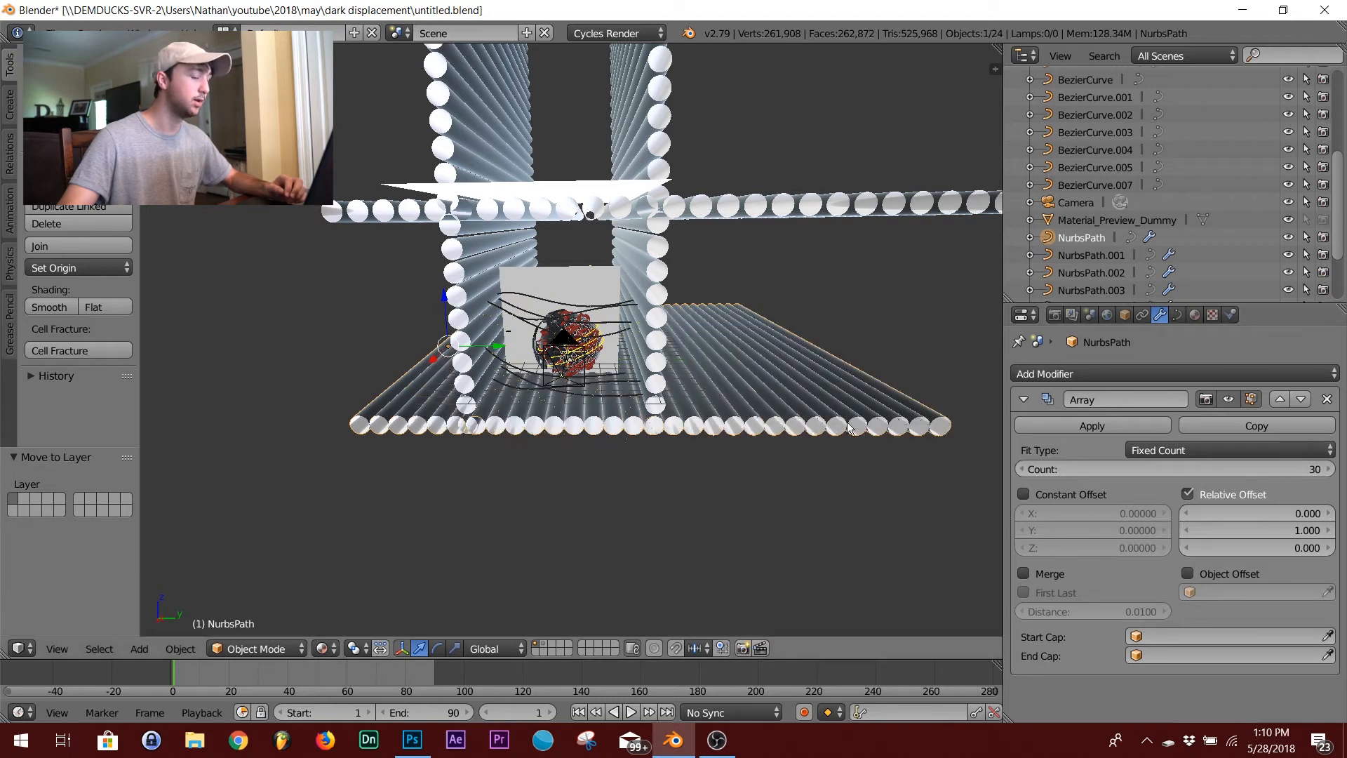
{"action": "mouse_move", "coordinate": [1287, 469]}
{"action": "left_mouse_down"}
{"action": "mouse_move", "coordinate": [1164, 469]}
{"action": "mouse_move", "coordinate": [1276, 469]}
{"action": "left_mouse_up"}
{"action": "key", "text": "KP_0"}
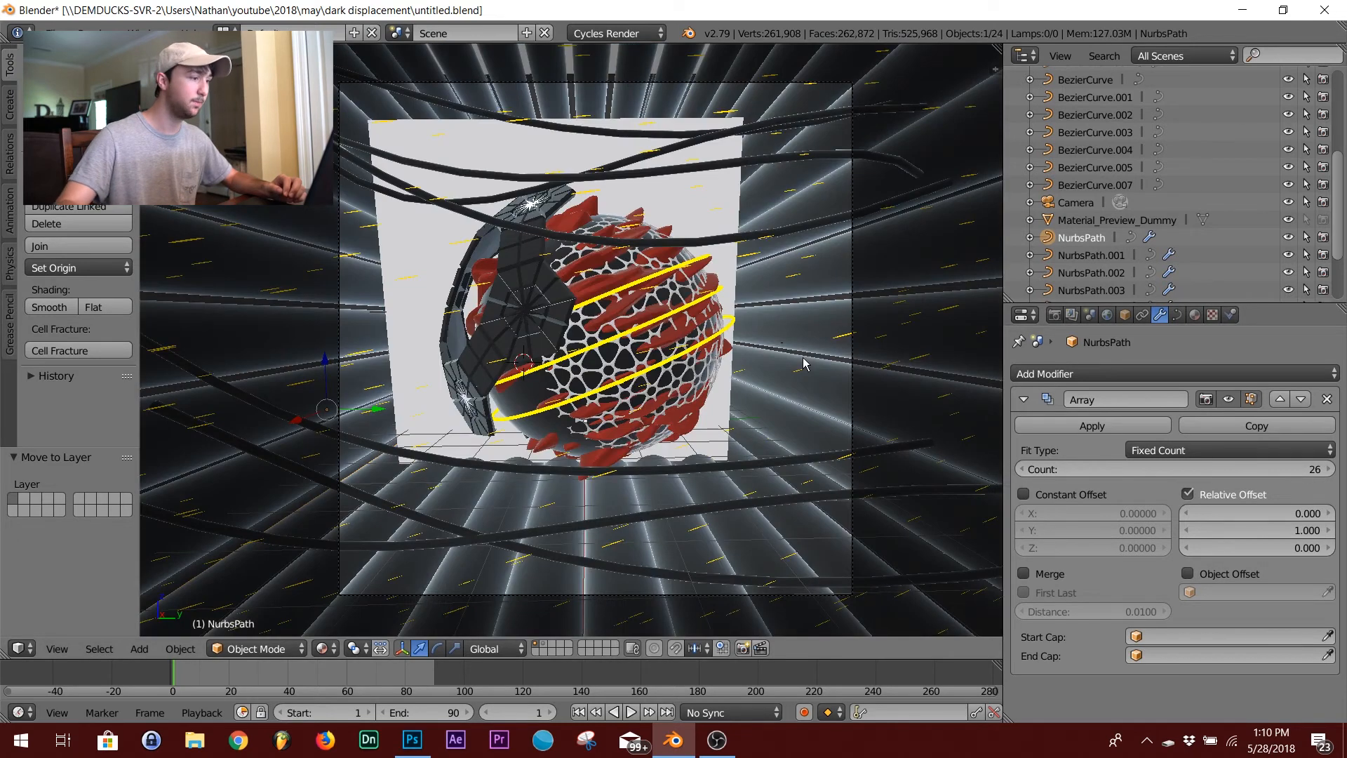
Select the white light plane above the scene, review its Emission material, and preview the camera view in rendered shading
{"action": "key", "text": "KP_0"}
{"action": "middle_click_drag", "start_coordinate": [758, 236], "coordinate": [766, 292]}
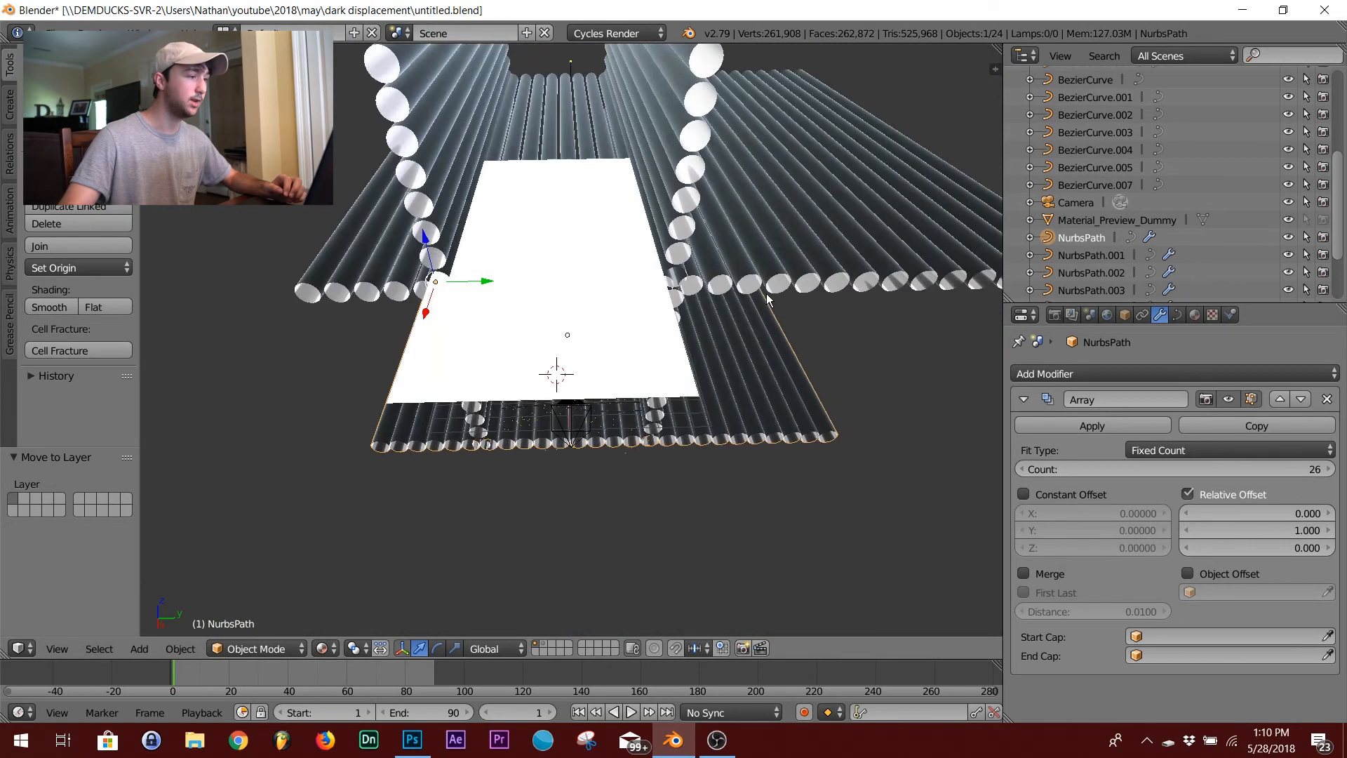
{"action": "right_click", "coordinate": [568, 279]}
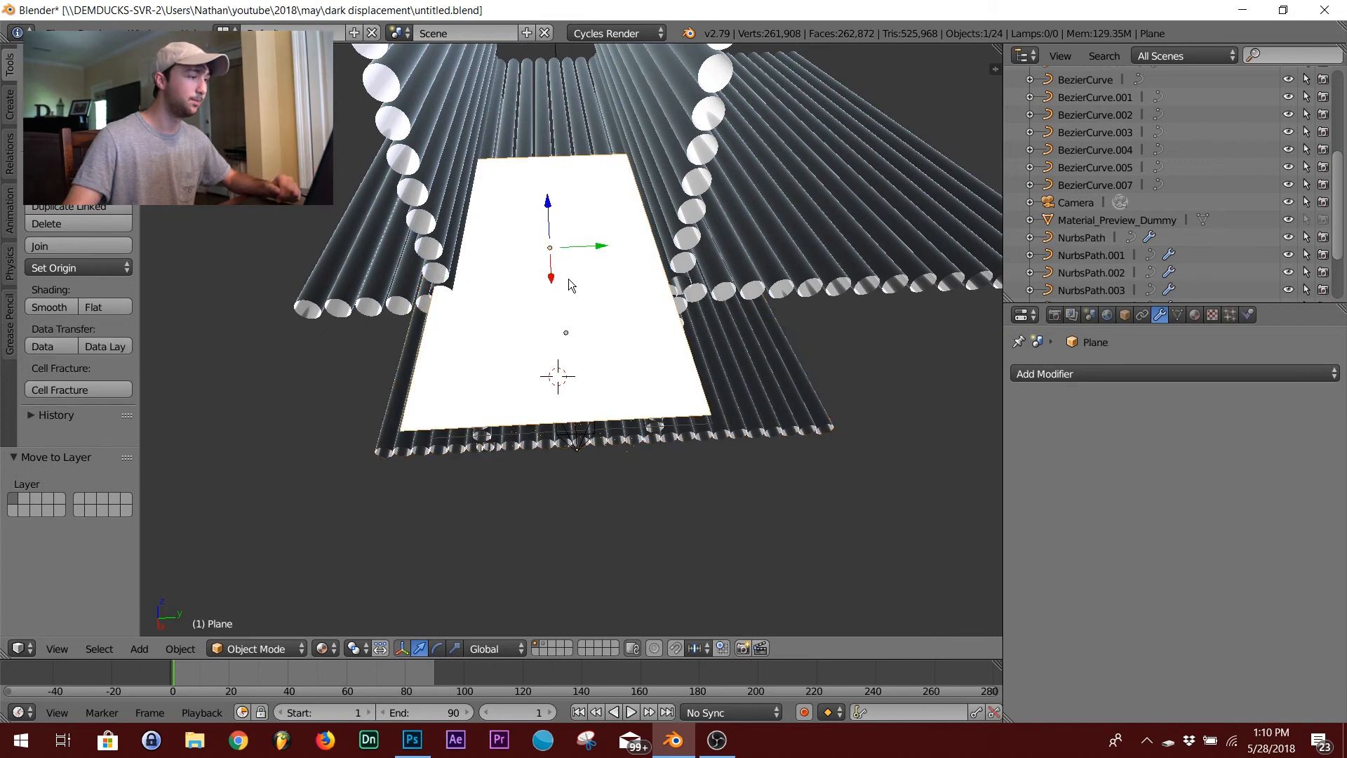
{"action": "left_click", "coordinate": [1191, 316]}
{"action": "key", "text": "KP_0"}
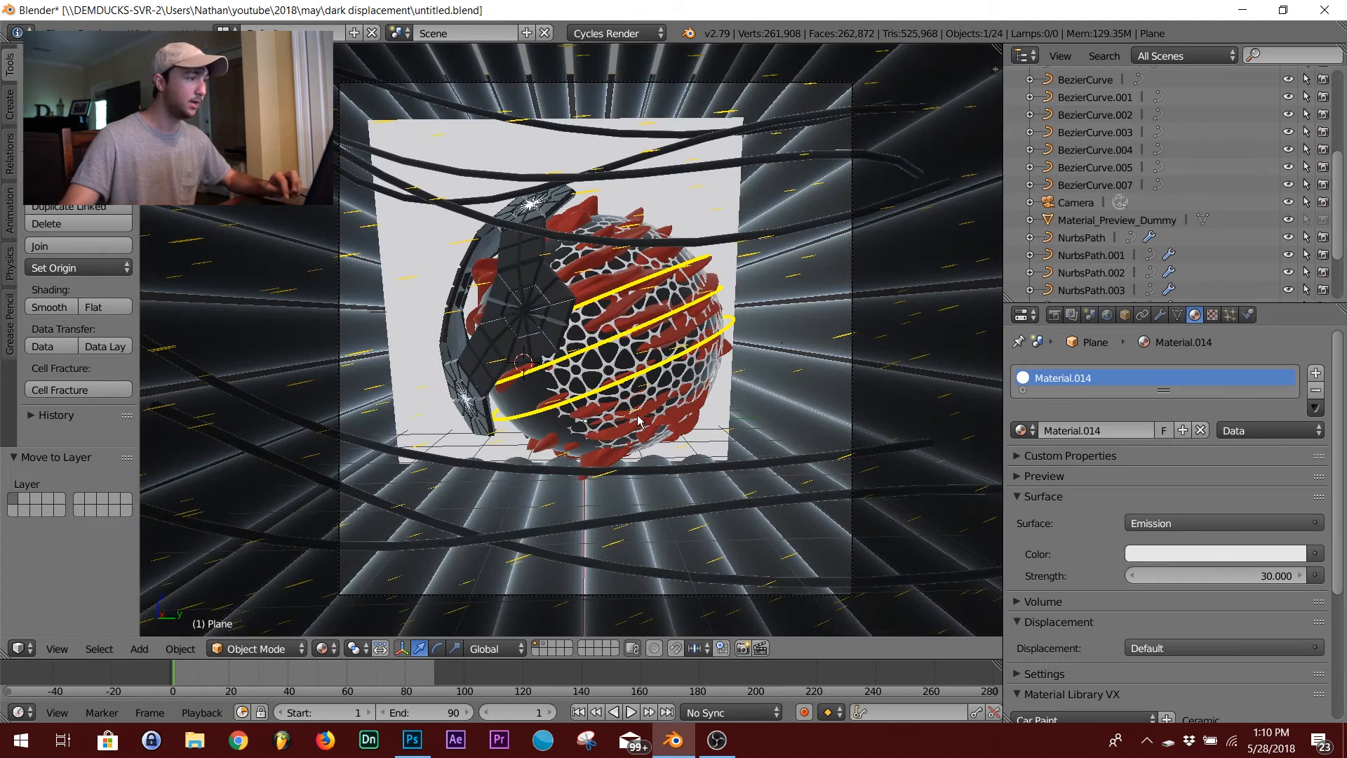
{"action": "key", "text": "shift+z"}
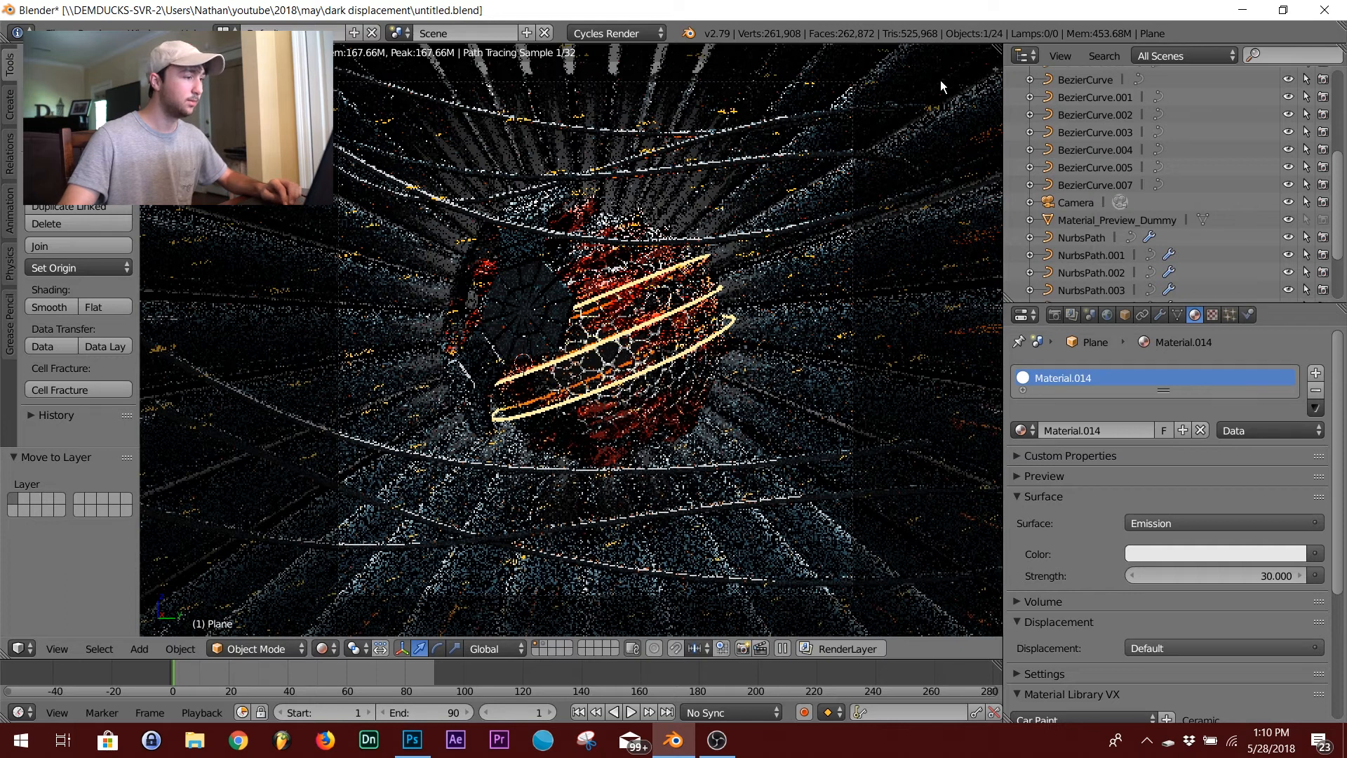
{"action": "key", "text": "shift+z"}
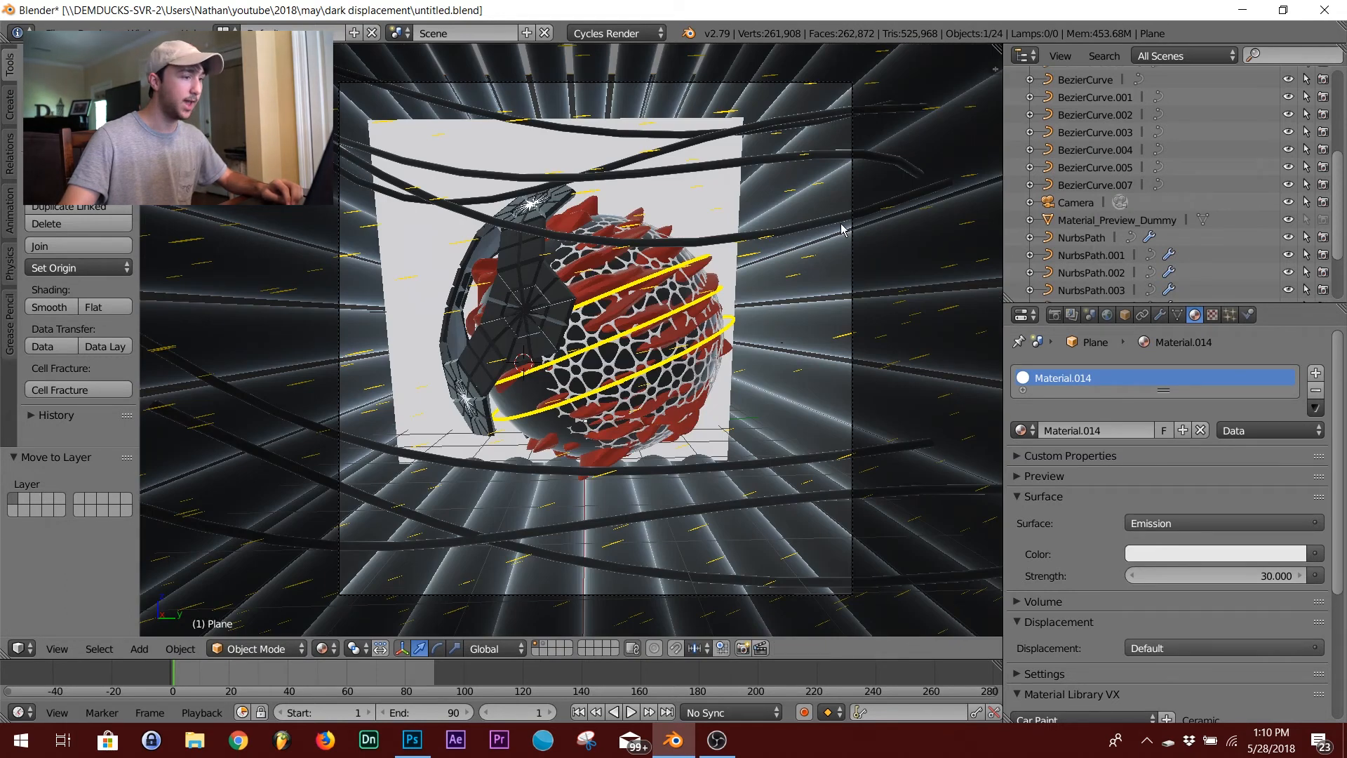
Select the black cable, BezierCurve.001, switch to an empty layer, and add a Path curve there
{"action": "right_click", "coordinate": [841, 225]}
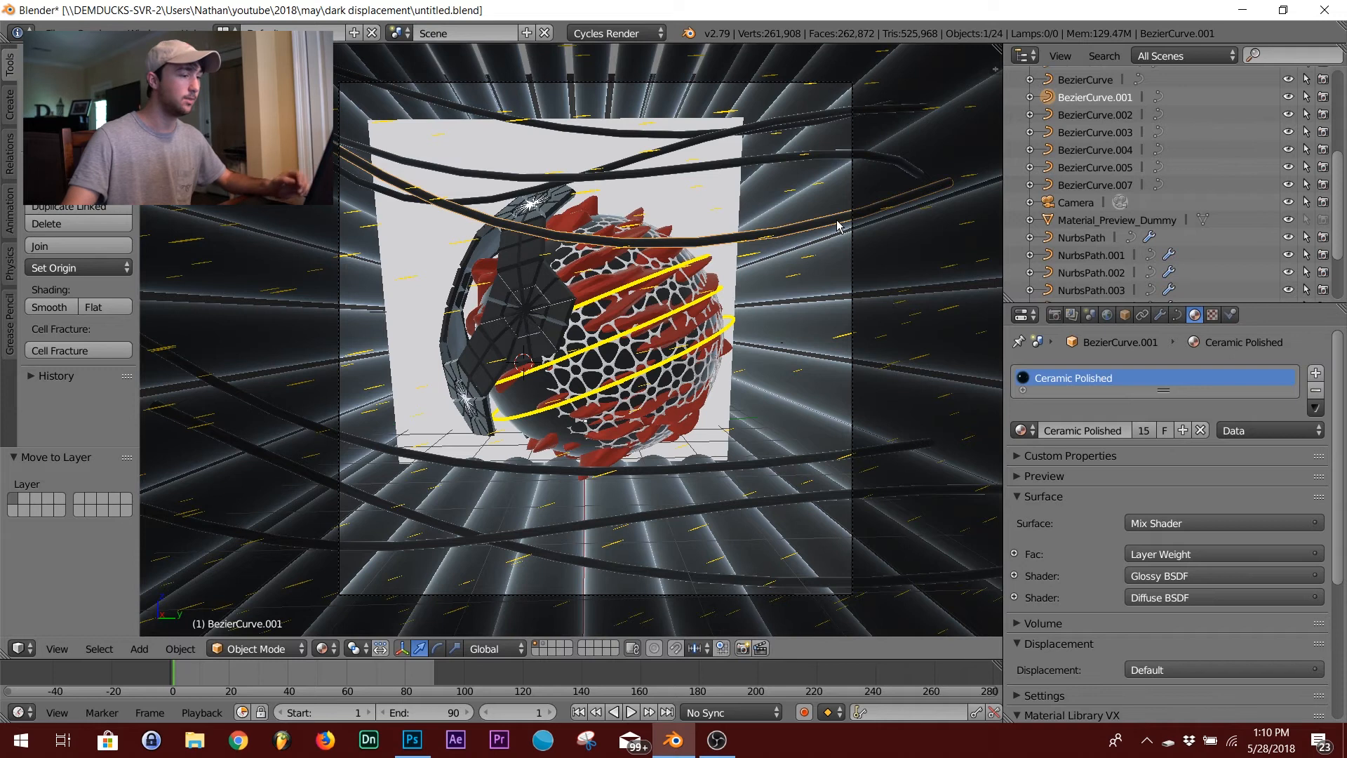
{"action": "left_click", "coordinate": [583, 647]}
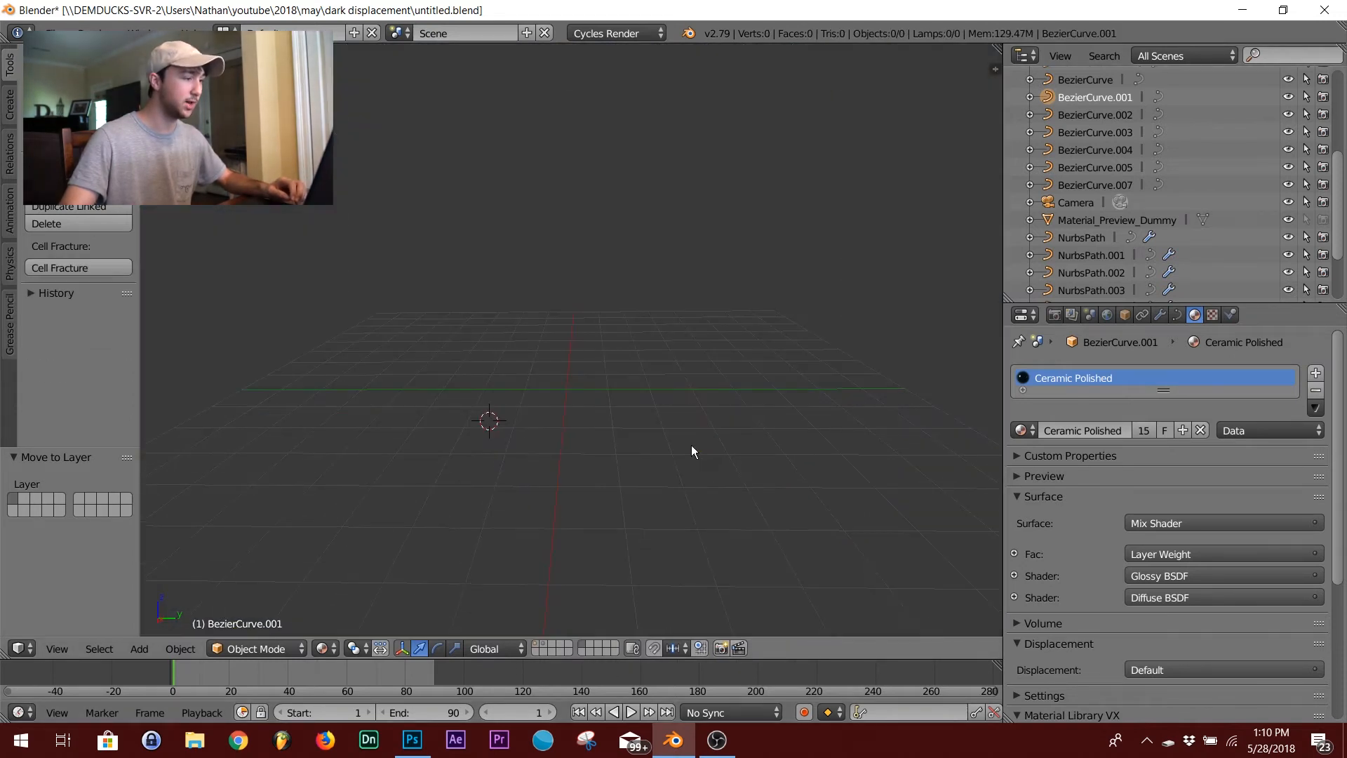
{"action": "key", "text": "shift+a"}
{"action": "key", "text": "Escape"}
{"action": "key", "text": "shift+a"}
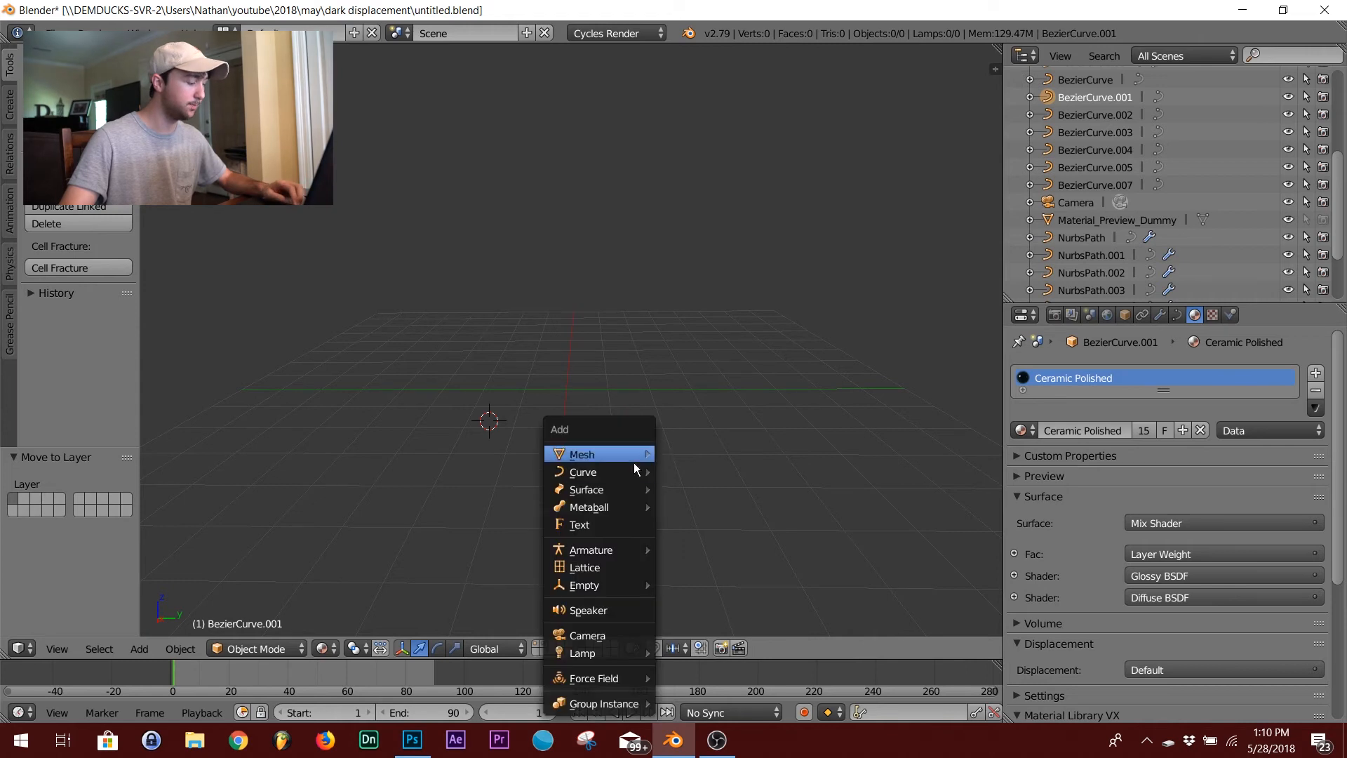
{"action": "mouse_move", "coordinate": [608, 489]}
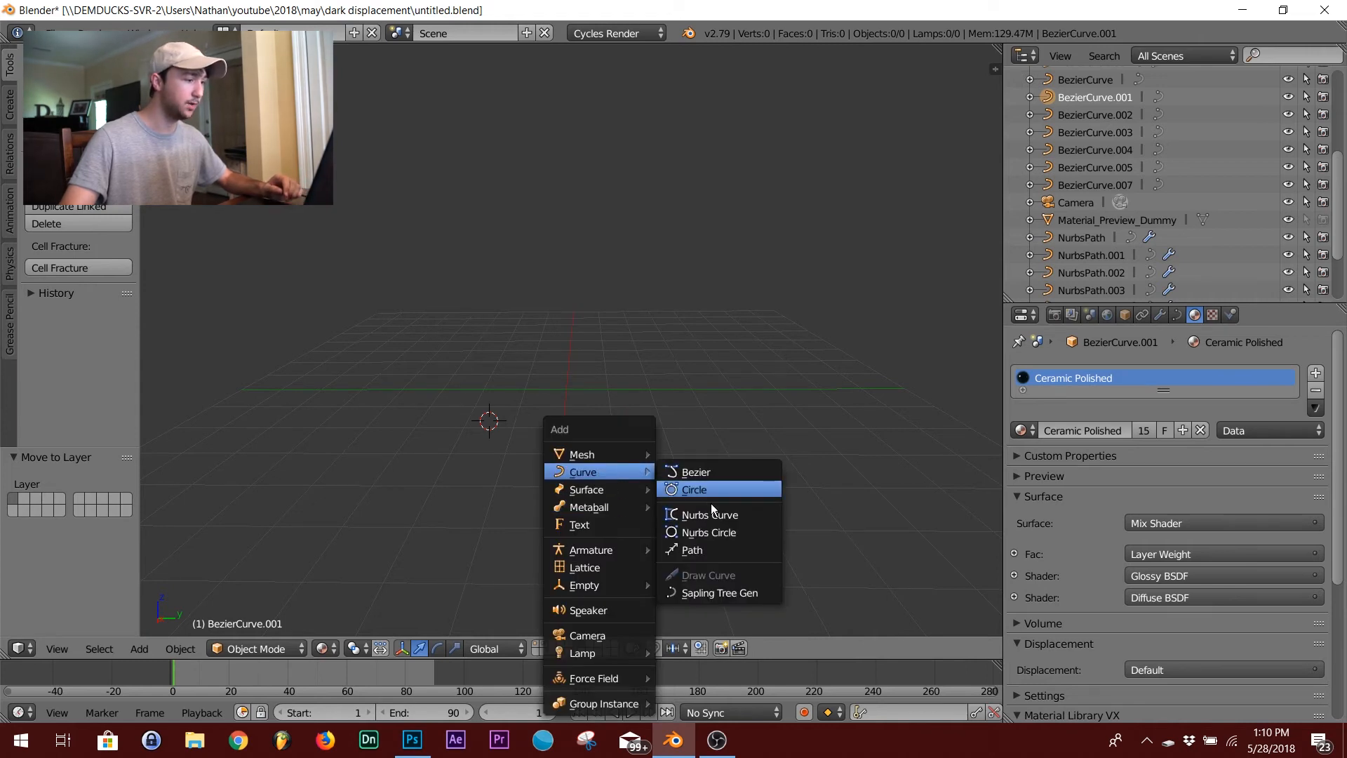
{"action": "left_click", "coordinate": [725, 551]}
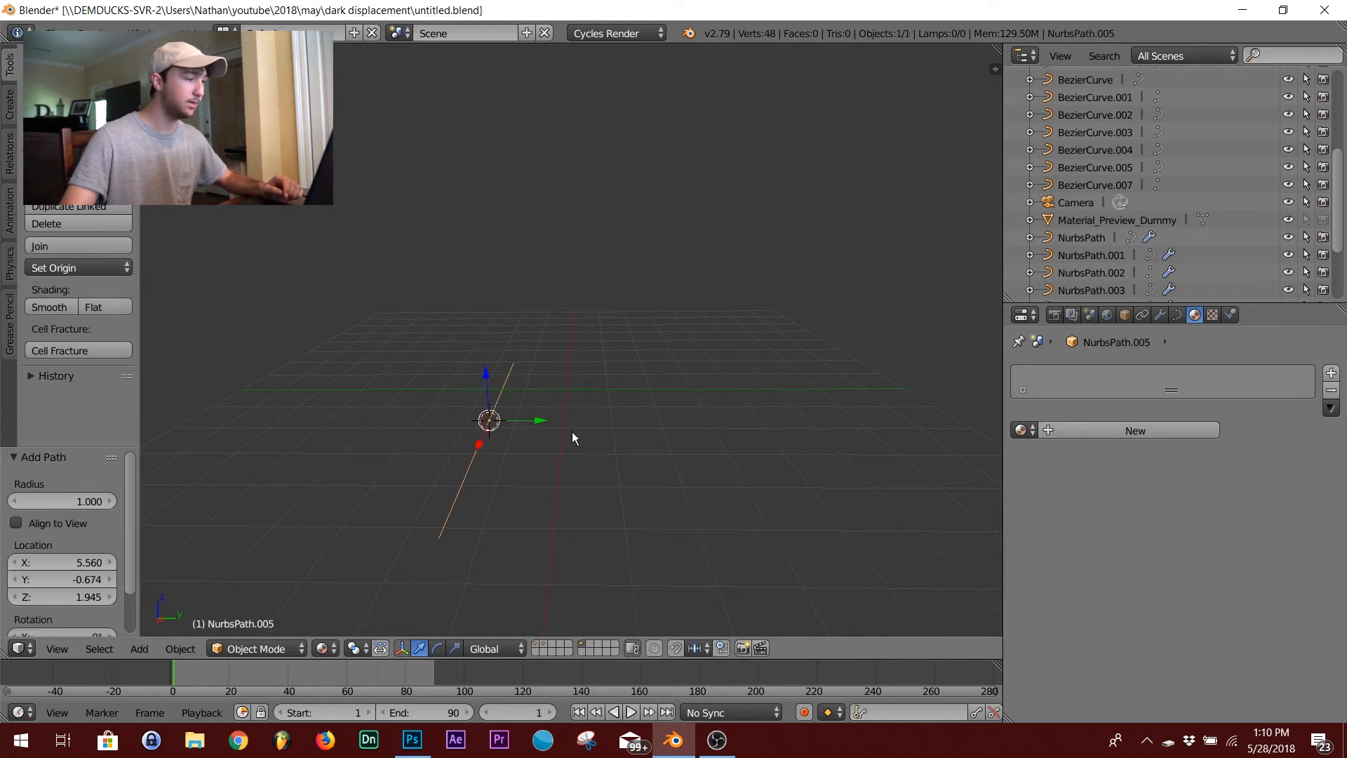
Add a Bezier circle, move it about 4.86 units along negative X away from the path, and scale it to 0.343
{"action": "middle_click_drag", "start_coordinate": [639, 436], "coordinate": [436, 457]}
{"action": "key", "text": "shift+a"}
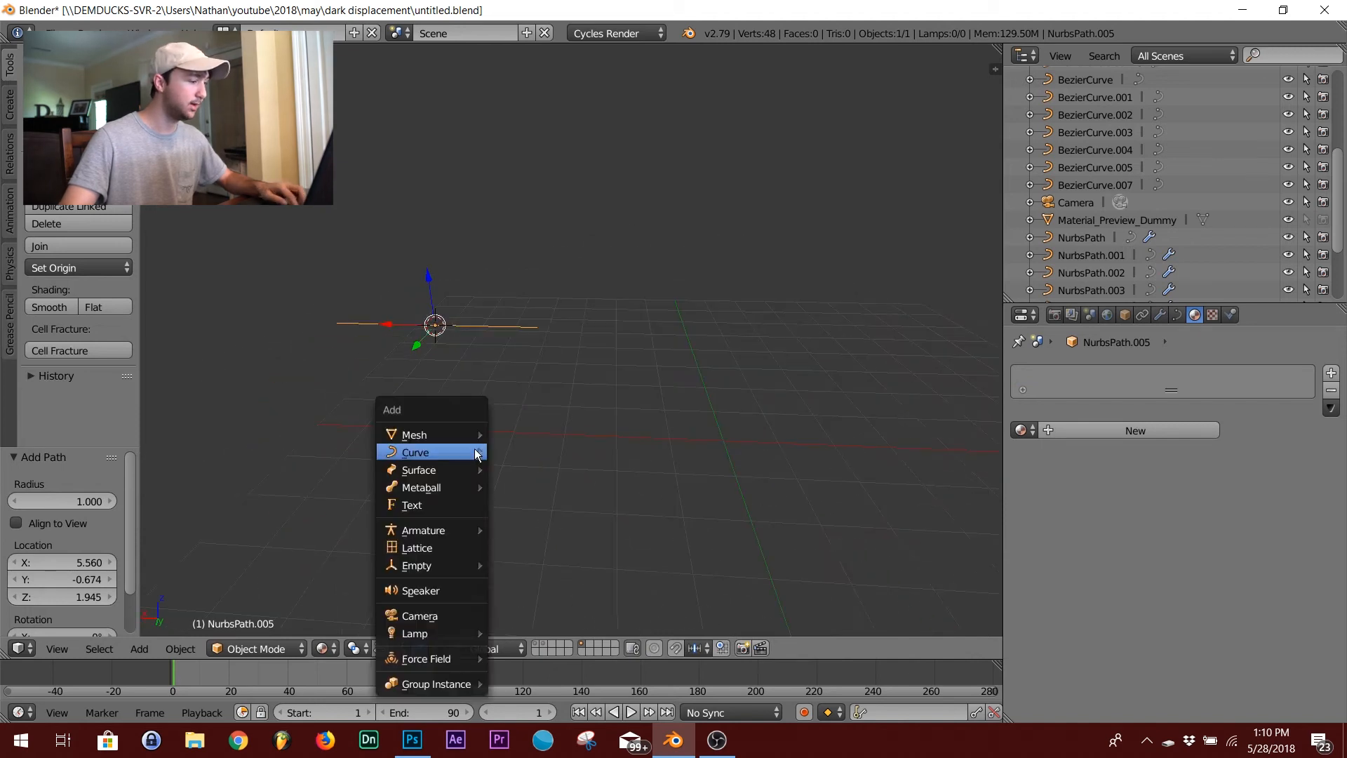
{"action": "mouse_move", "coordinate": [431, 445]}
{"action": "left_click", "coordinate": [537, 471]}
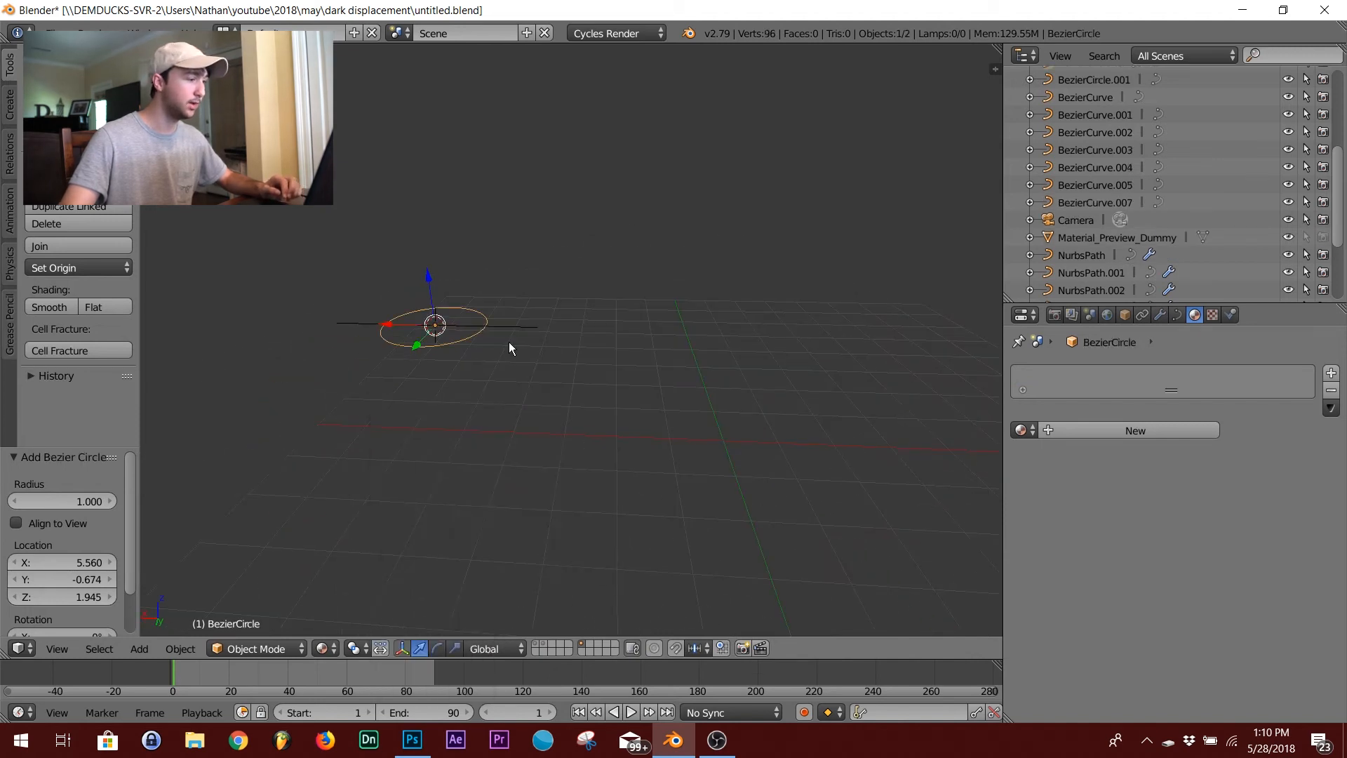
{"action": "key", "text": "g"}
{"action": "key", "text": "x"}
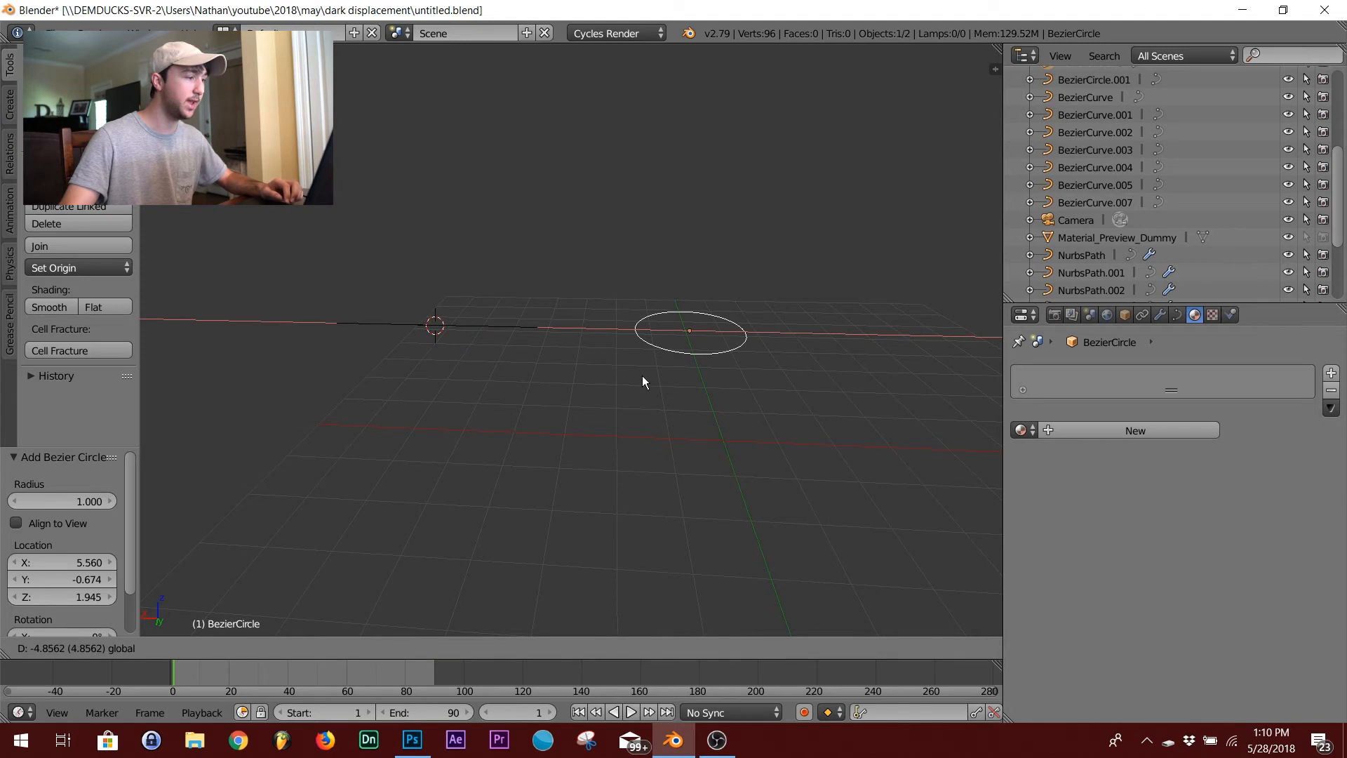
{"action": "left_click", "coordinate": [642, 378]}
{"action": "key", "text": "s"}
{"action": "left_click", "coordinate": [709, 356]}
Select the Bezier circle and rename it "tut" in the outliner
{"action": "right_click", "coordinate": [527, 324]}
{"action": "right_click", "coordinate": [698, 333]}
{"action": "scroll", "coordinate": [1218, 238], "scroll_direction": "down", "scroll_amount": 4}
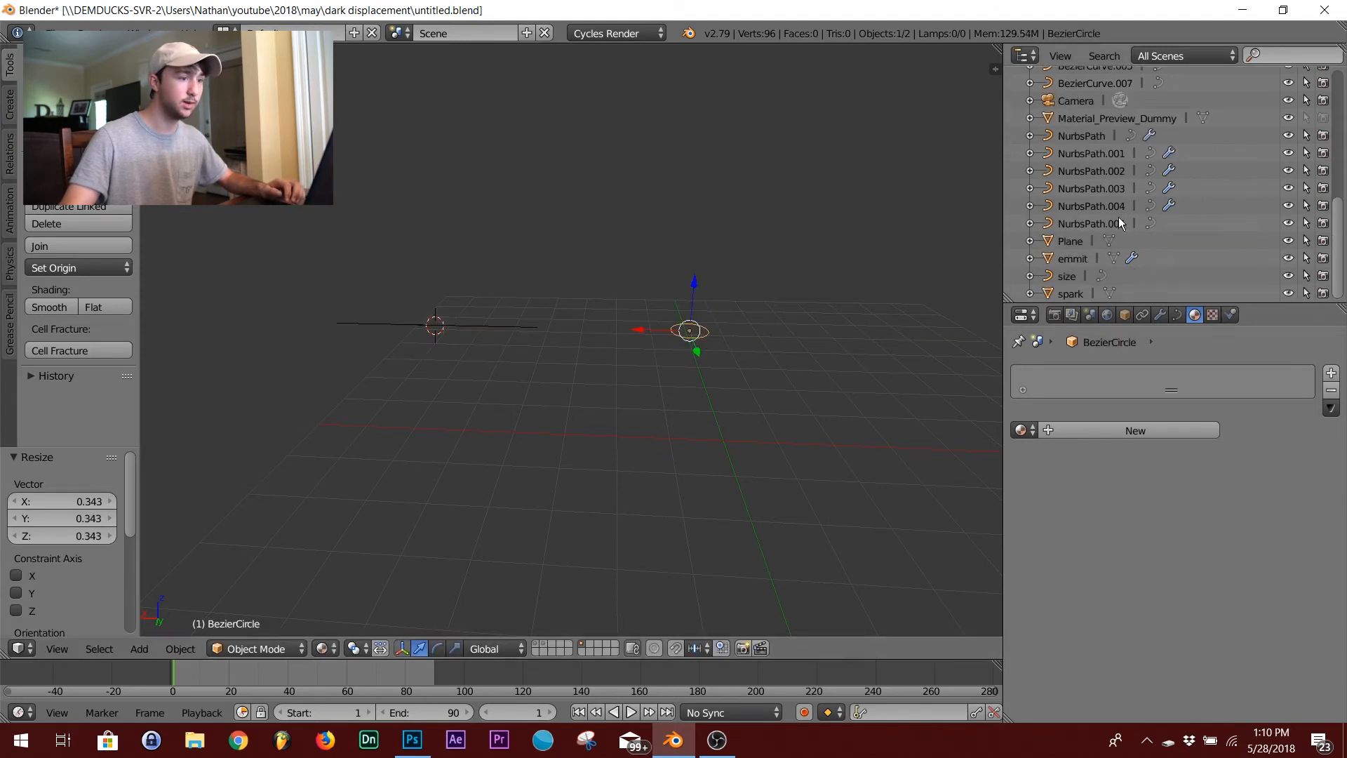
{"action": "scroll", "coordinate": [1113, 241], "scroll_direction": "up", "scroll_amount": 5}
{"action": "right_click", "coordinate": [1088, 233]}
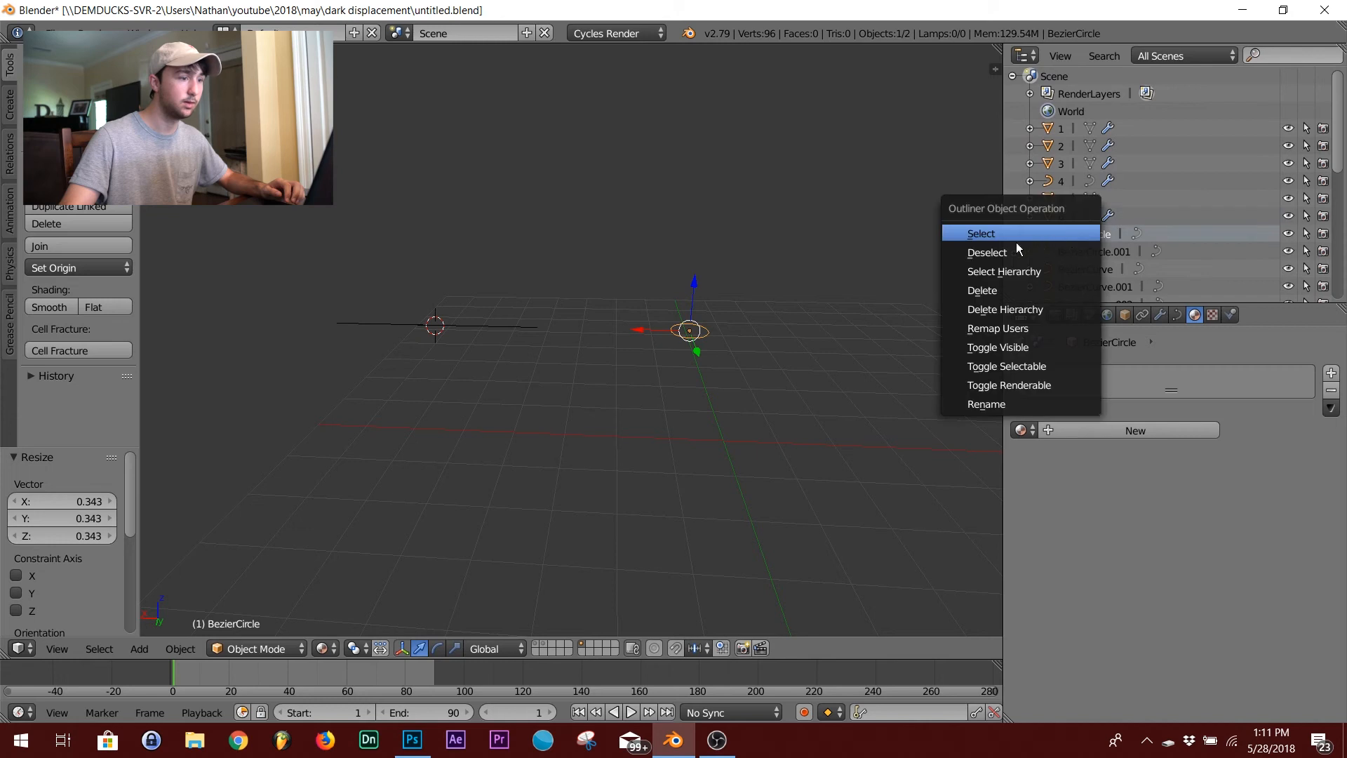
{"action": "left_click", "coordinate": [1020, 405]}
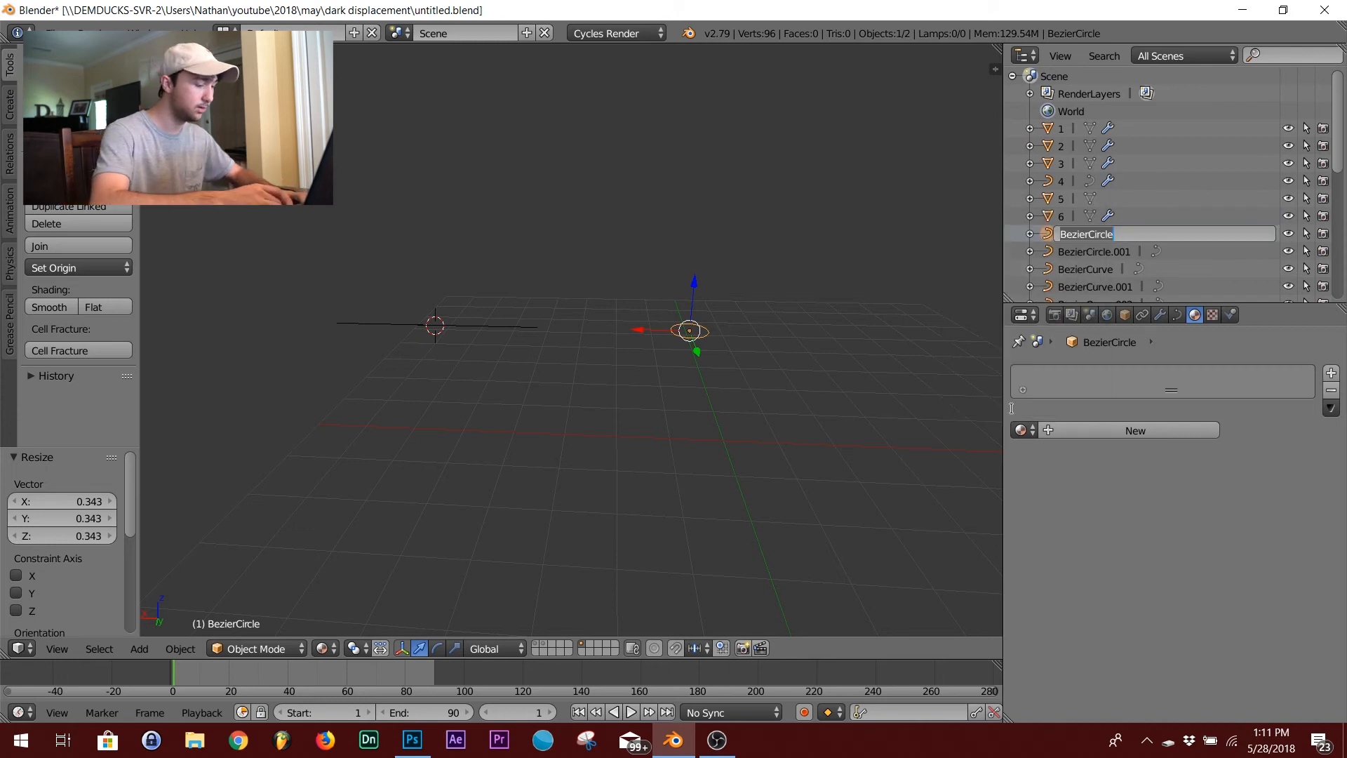
{"action": "type", "text": "tut"}
{"action": "key", "text": "Return"}
Select the path curve and assign tut as its Bevel Object in the curve's geometry settings
{"action": "right_click", "coordinate": [469, 329]}
{"action": "left_click", "coordinate": [1178, 315]}
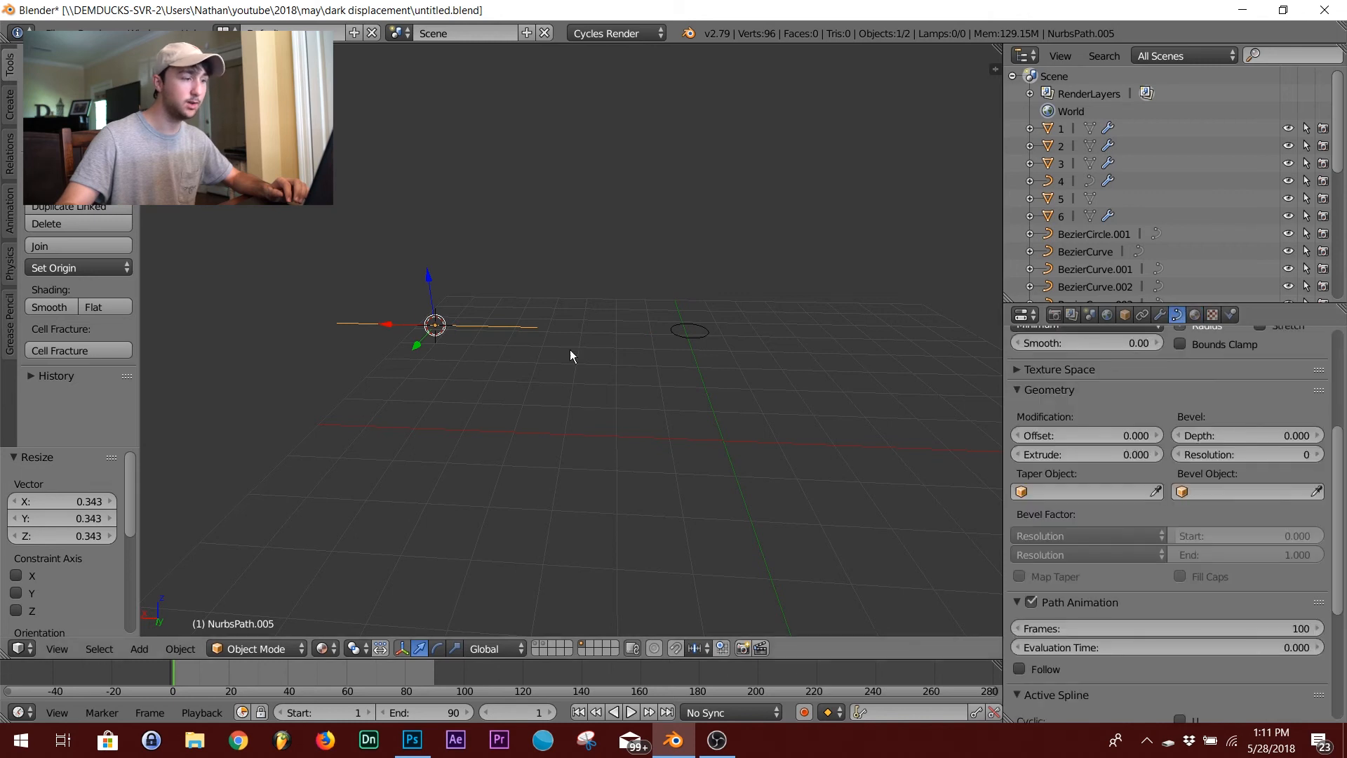
{"action": "scroll", "coordinate": [540, 349], "scroll_direction": "up", "scroll_amount": 2}
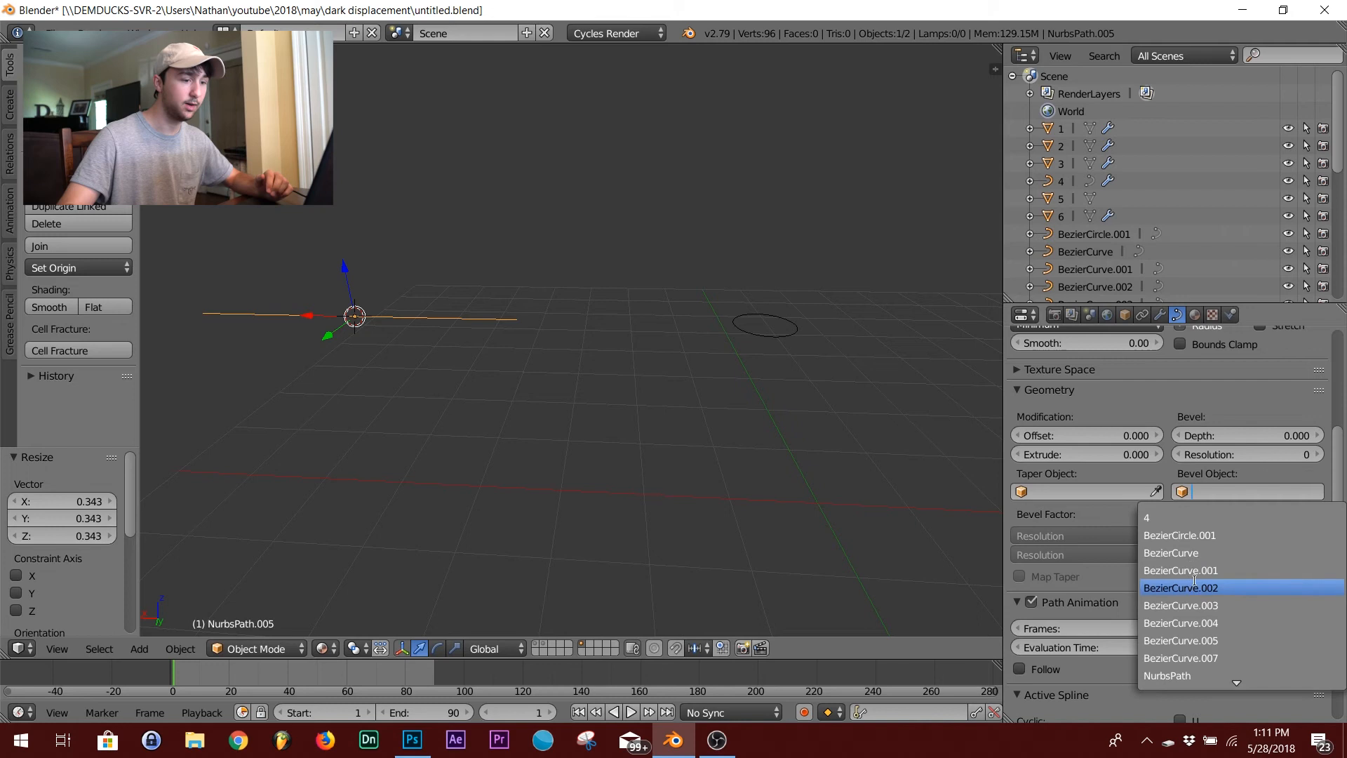
{"action": "scroll", "coordinate": [1178, 660], "scroll_direction": "down", "scroll_amount": 6}
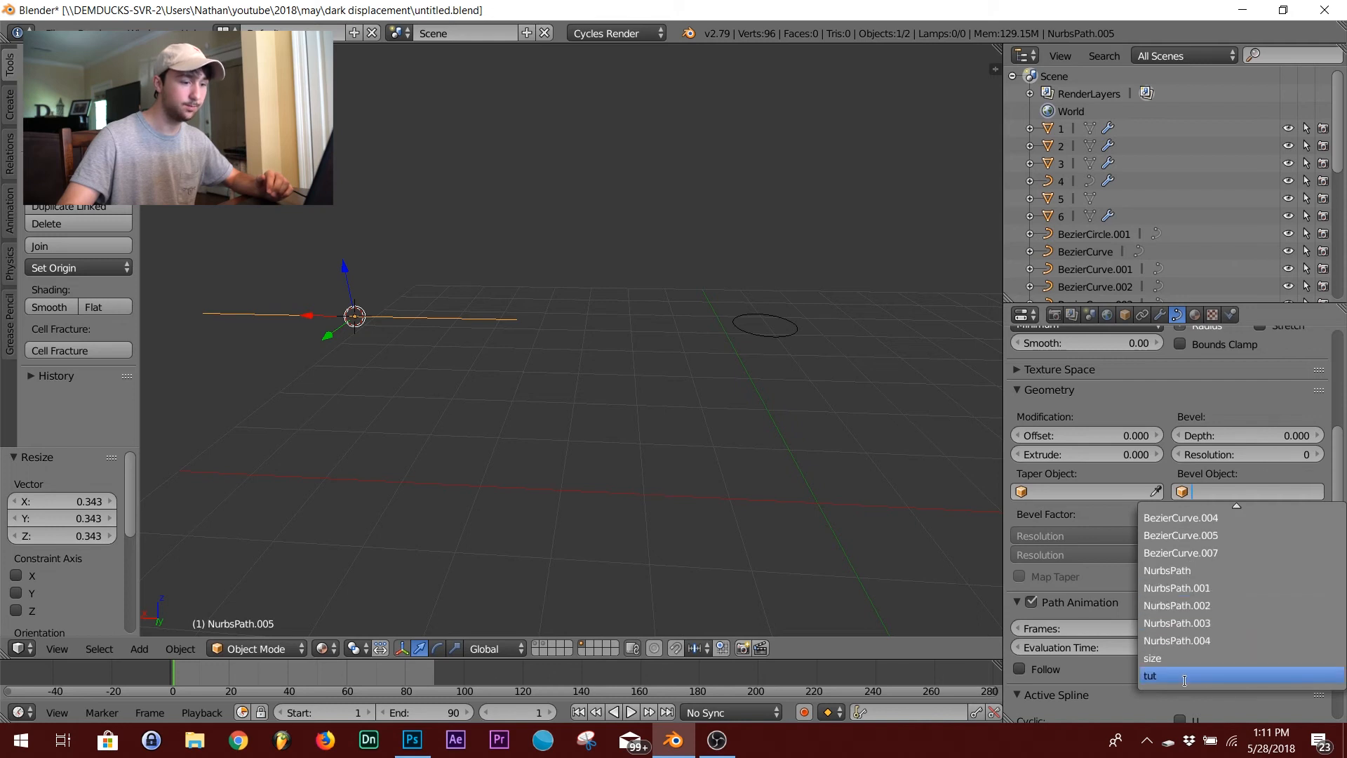
{"action": "left_click", "coordinate": [1150, 675]}
Scale down the tut circle to make the beveled path a thin cable
{"action": "right_click", "coordinate": [764, 330]}
{"action": "key", "text": "s"}
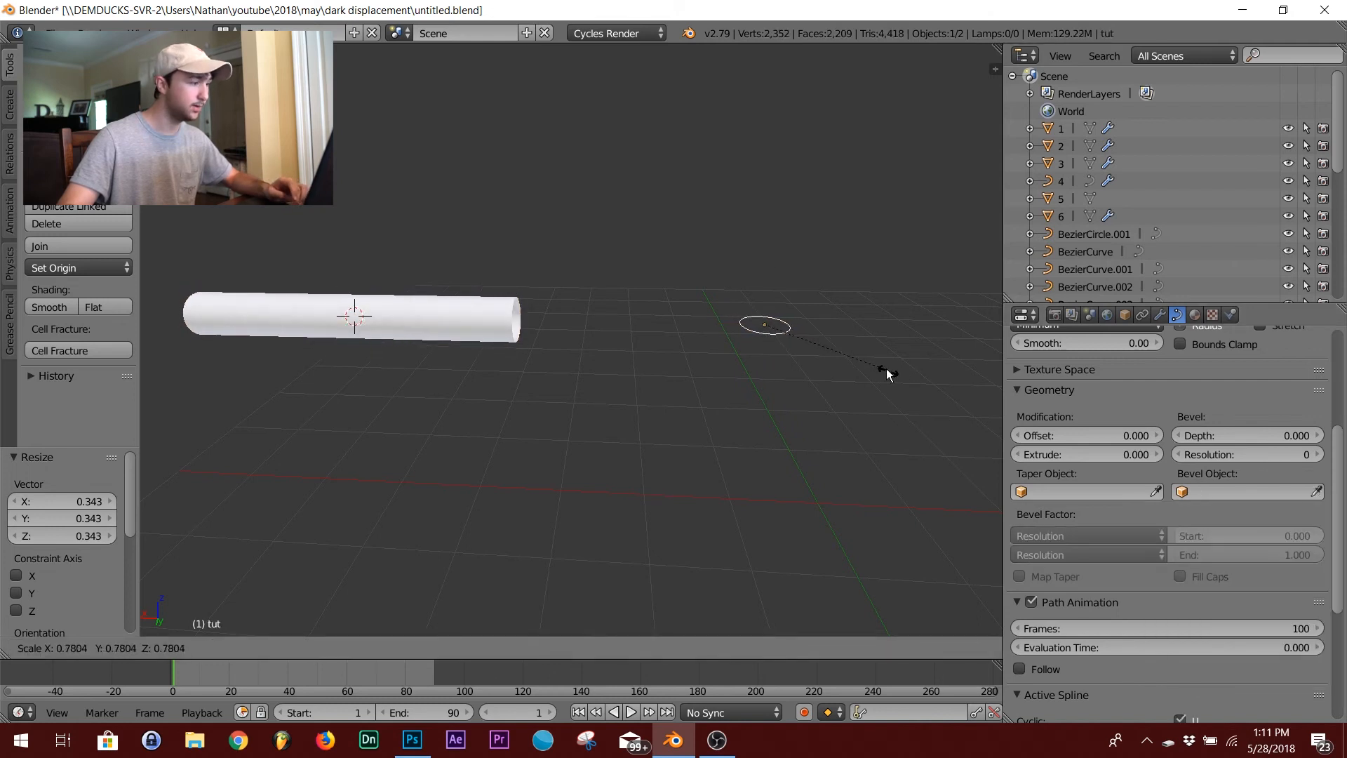
{"action": "left_click", "coordinate": [789, 334]}
Bend the cable in Edit Mode by lowering one control point about 0.3 units, raising the one opposite, and lowering that side's end point
{"action": "middle_click_drag", "start_coordinate": [789, 334], "coordinate": [579, 330]}
{"action": "right_click", "coordinate": [579, 330]}
{"action": "key", "text": "Tab"}
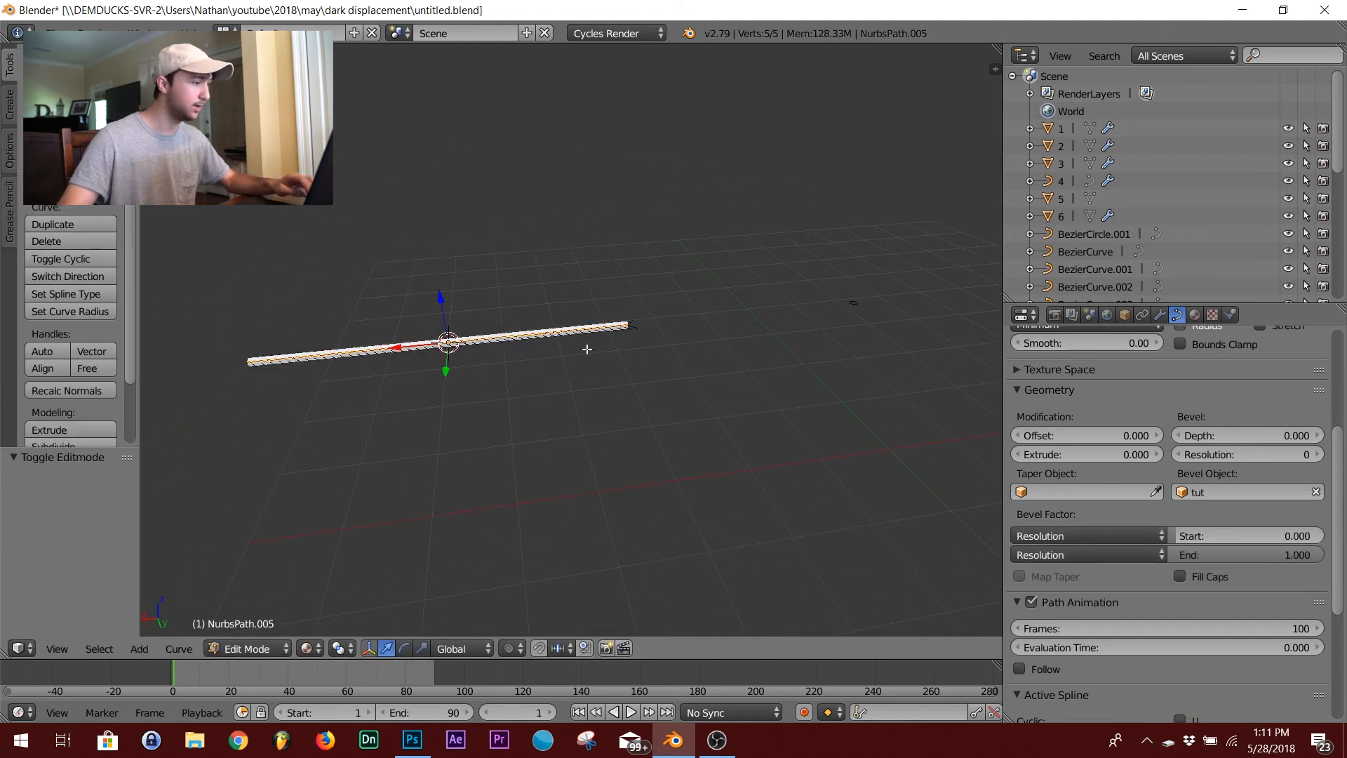
{"action": "right_click", "coordinate": [559, 332]}
{"action": "mouse_move", "coordinate": [538, 288]}
{"action": "left_mouse_down"}
{"action": "mouse_move", "coordinate": [541, 350]}
{"action": "mouse_move", "coordinate": [526, 230]}
{"action": "mouse_move", "coordinate": [538, 313]}
{"action": "left_mouse_up"}
{"action": "right_click", "coordinate": [345, 352]}
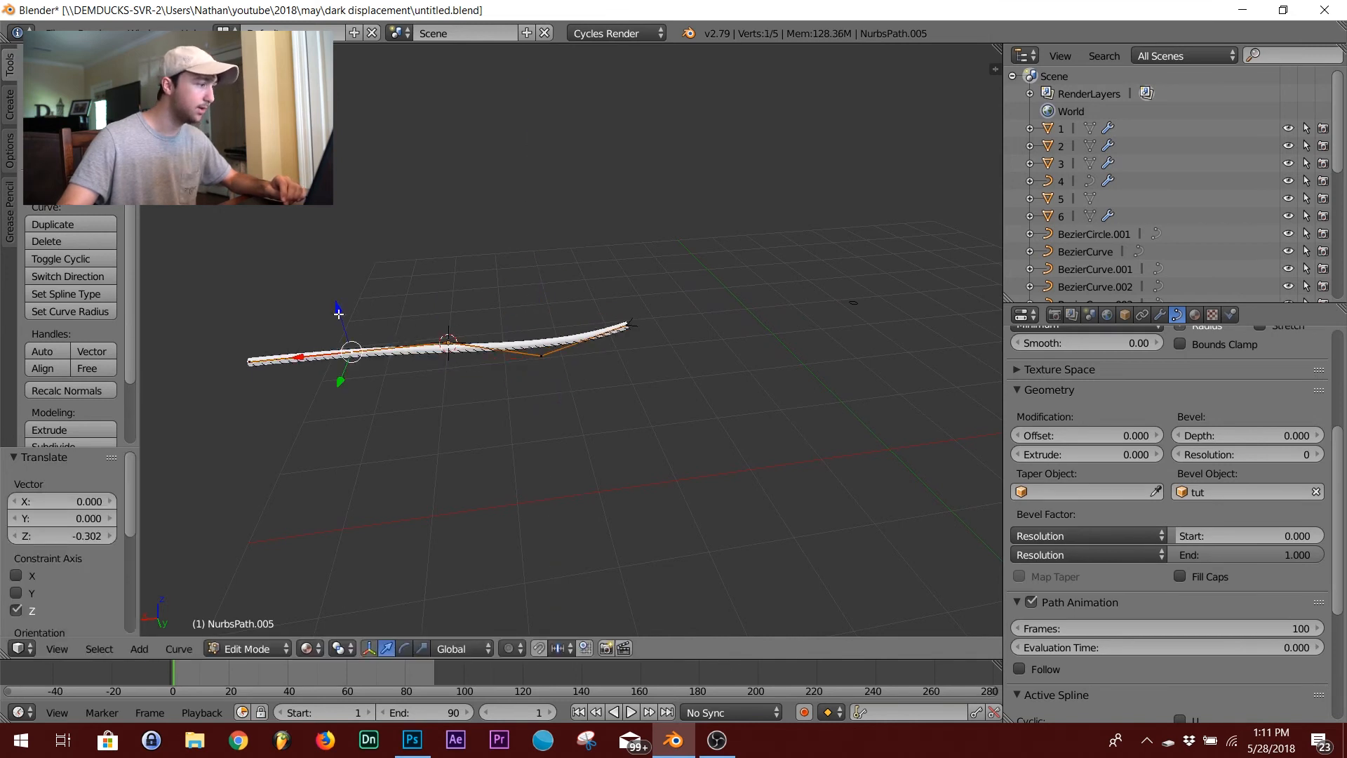
{"action": "left_click_drag", "start_coordinate": [339, 314], "coordinate": [317, 240]}
{"action": "right_click", "coordinate": [249, 361]}
{"action": "left_click_drag", "start_coordinate": [236, 329], "coordinate": [279, 421]}
{"action": "middle_click_drag", "start_coordinate": [773, 442], "coordinate": [795, 387]}
{"action": "key", "text": "Tab"}
{"action": "middle_click_drag", "start_coordinate": [626, 367], "coordinate": [231, 362]}
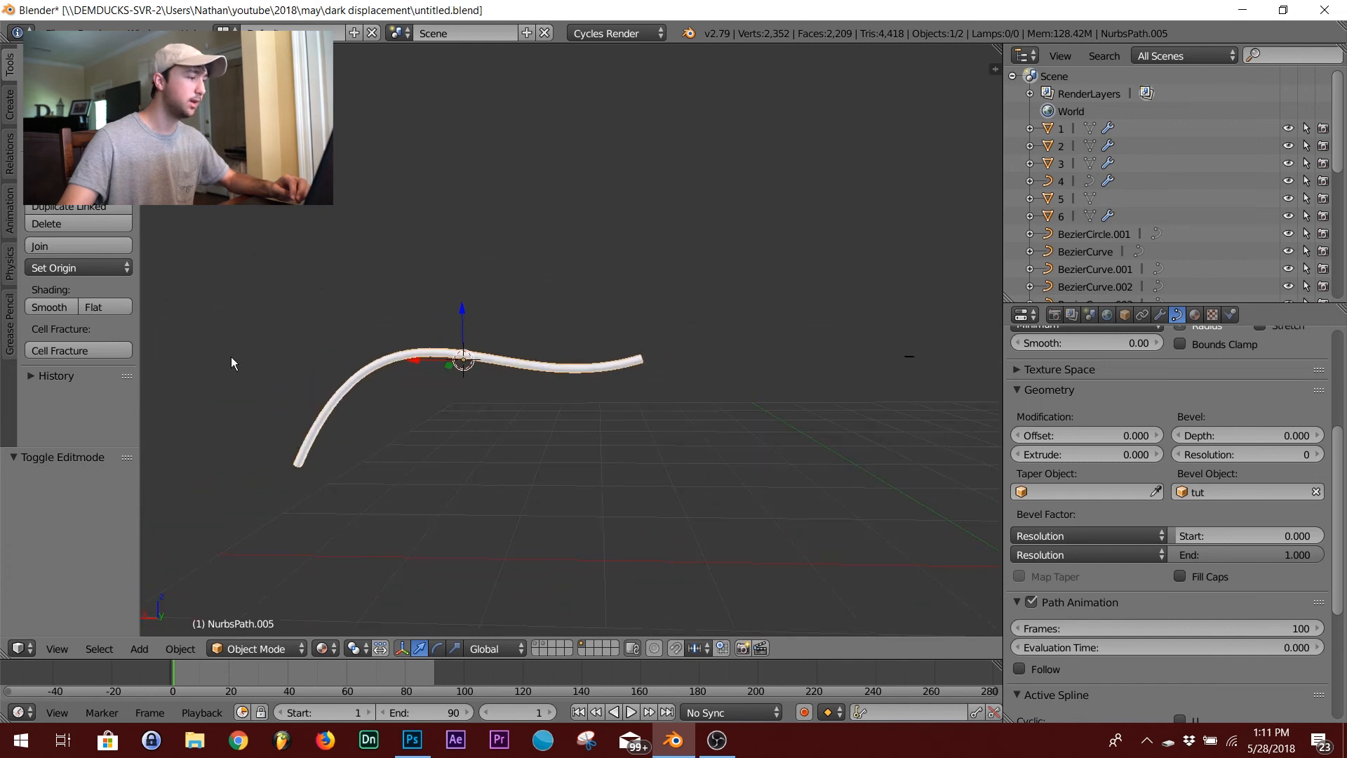
Show the main scene's layer again and view the cables around the sphere through the camera
{"action": "left_click", "coordinate": [535, 642]}
{"action": "scroll", "coordinate": [651, 449], "scroll_direction": "down", "scroll_amount": 10}
{"action": "middle_click_drag", "start_coordinate": [573, 415], "coordinate": [668, 319]}
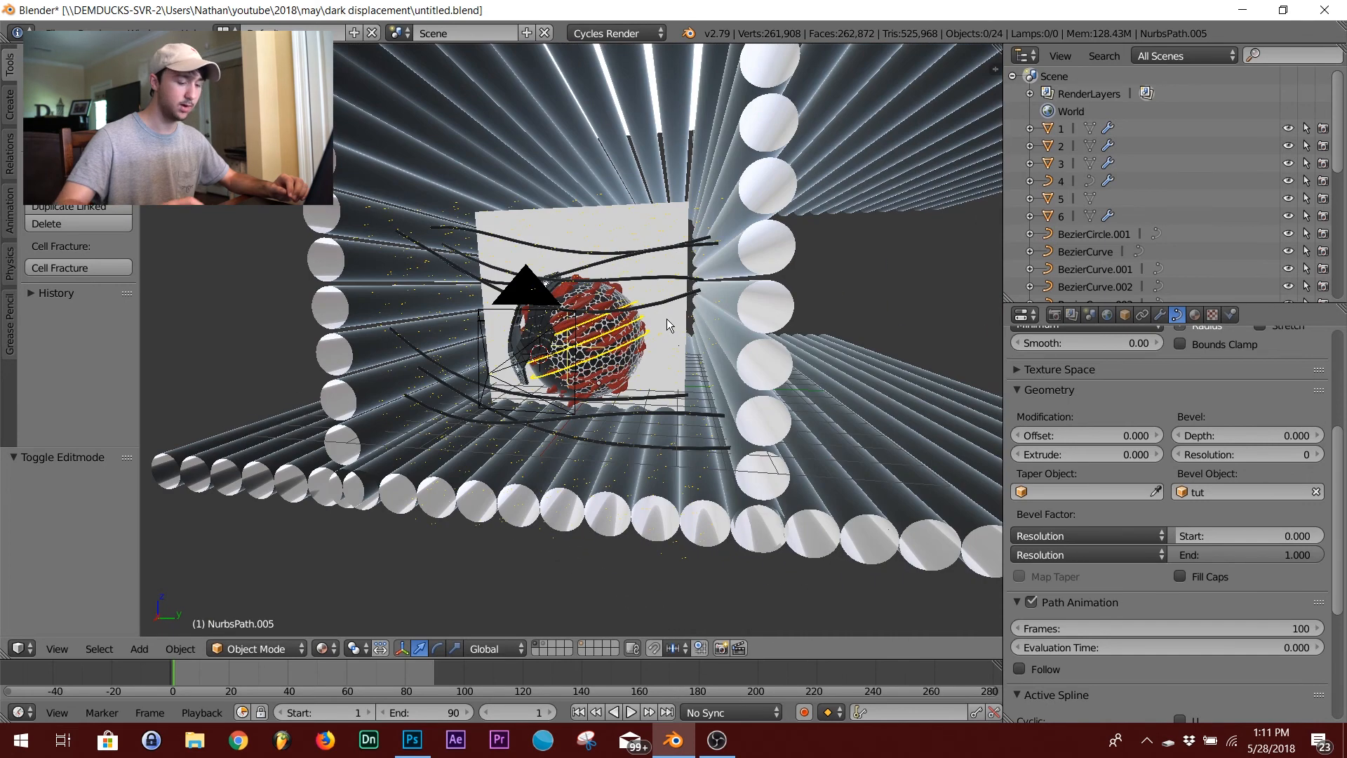
{"action": "key", "text": "KP_0"}
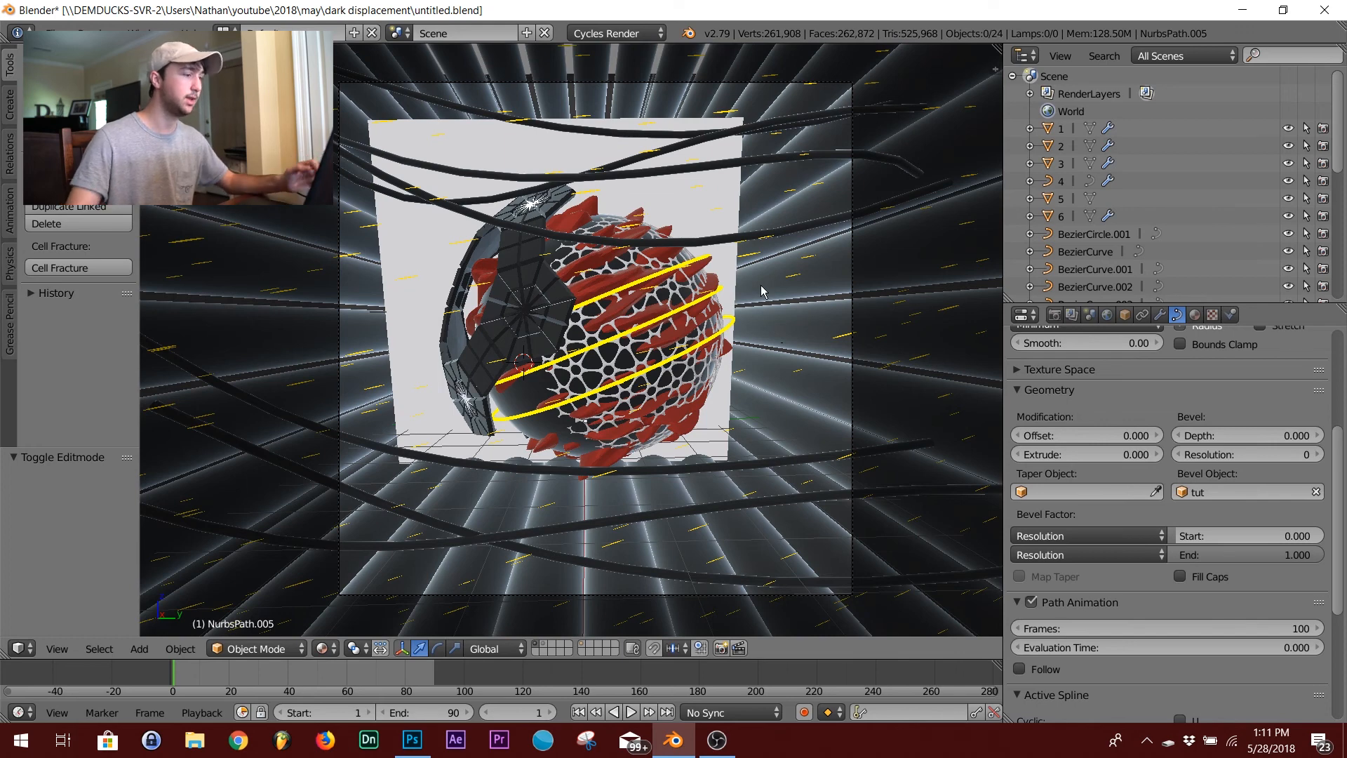
Examine the cables from another angle, then preview the camera view briefly in rendered shading
{"action": "middle_click_drag", "start_coordinate": [712, 305], "coordinate": [750, 360]}
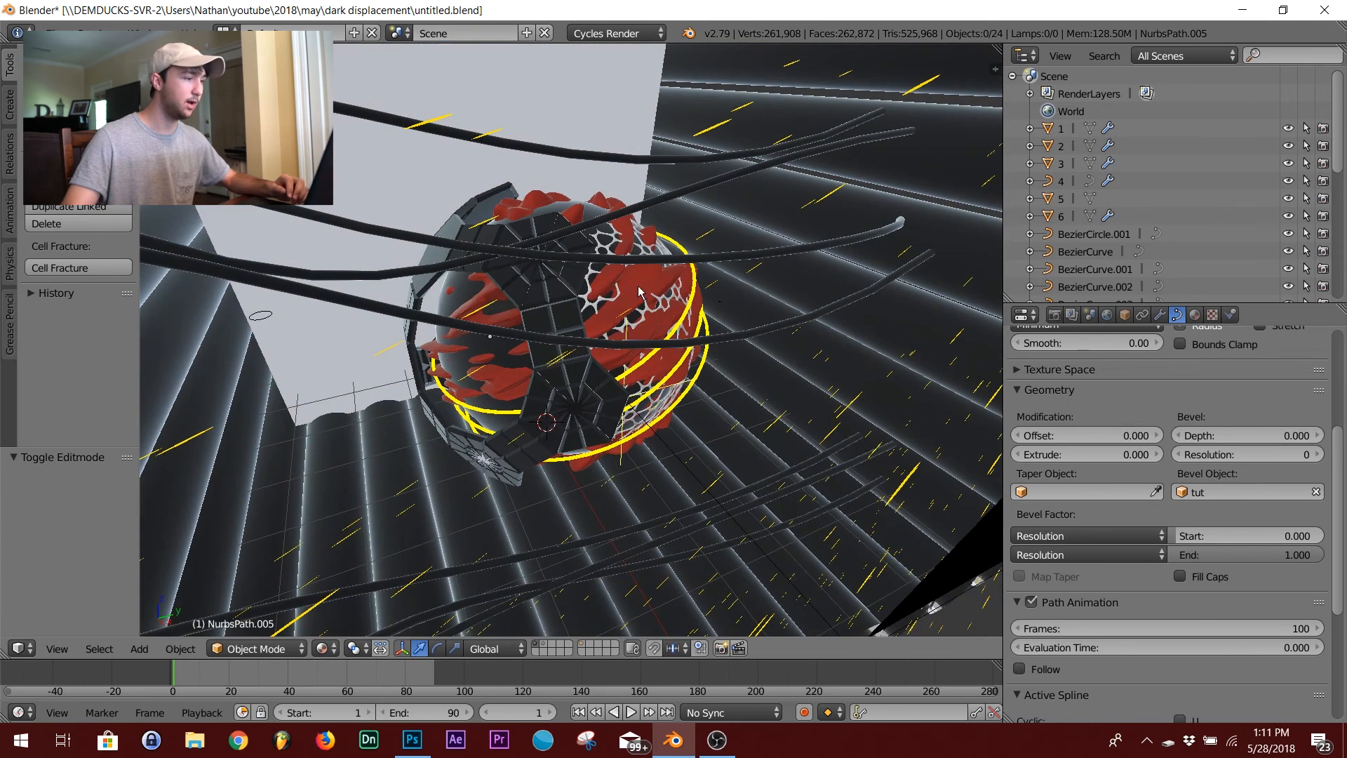
{"action": "key", "text": "KP_0"}
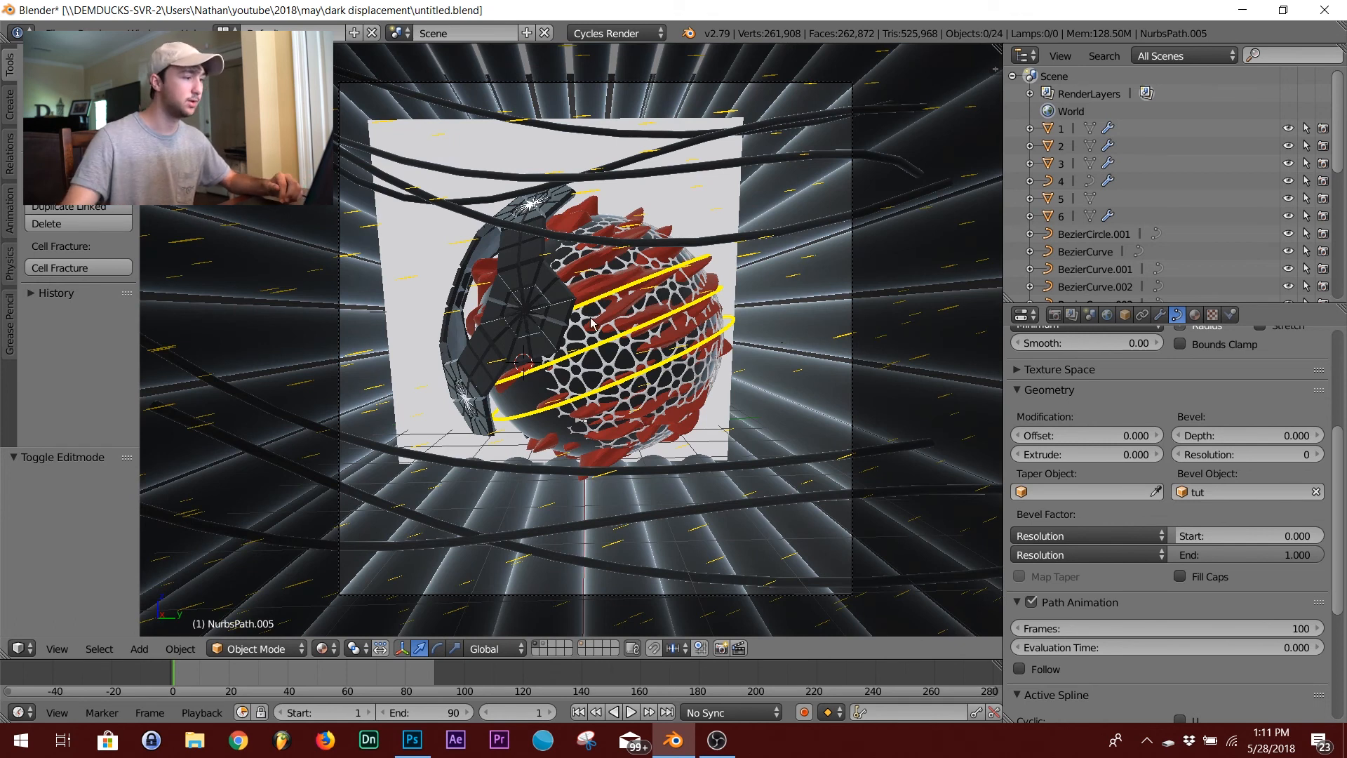
{"action": "key", "text": "shift+z"}
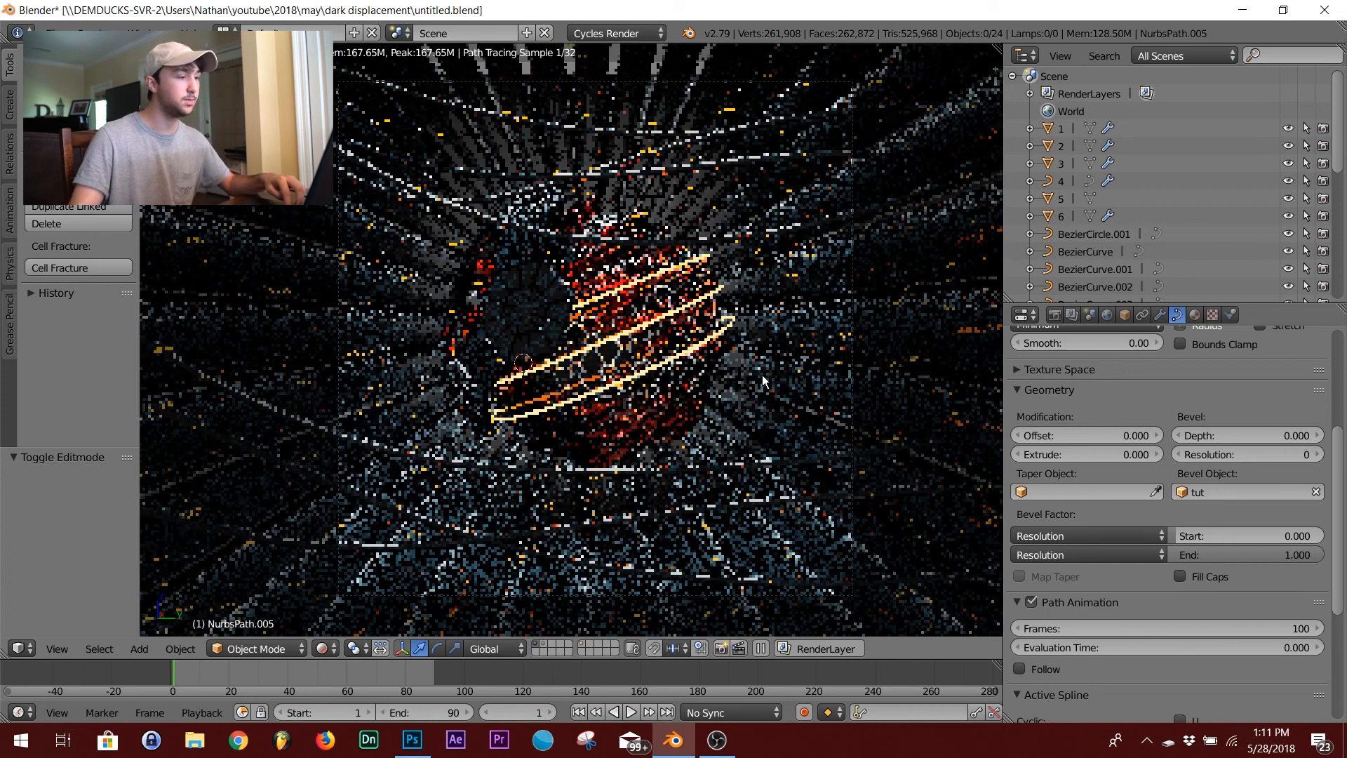
{"action": "key", "text": "shift+z"}
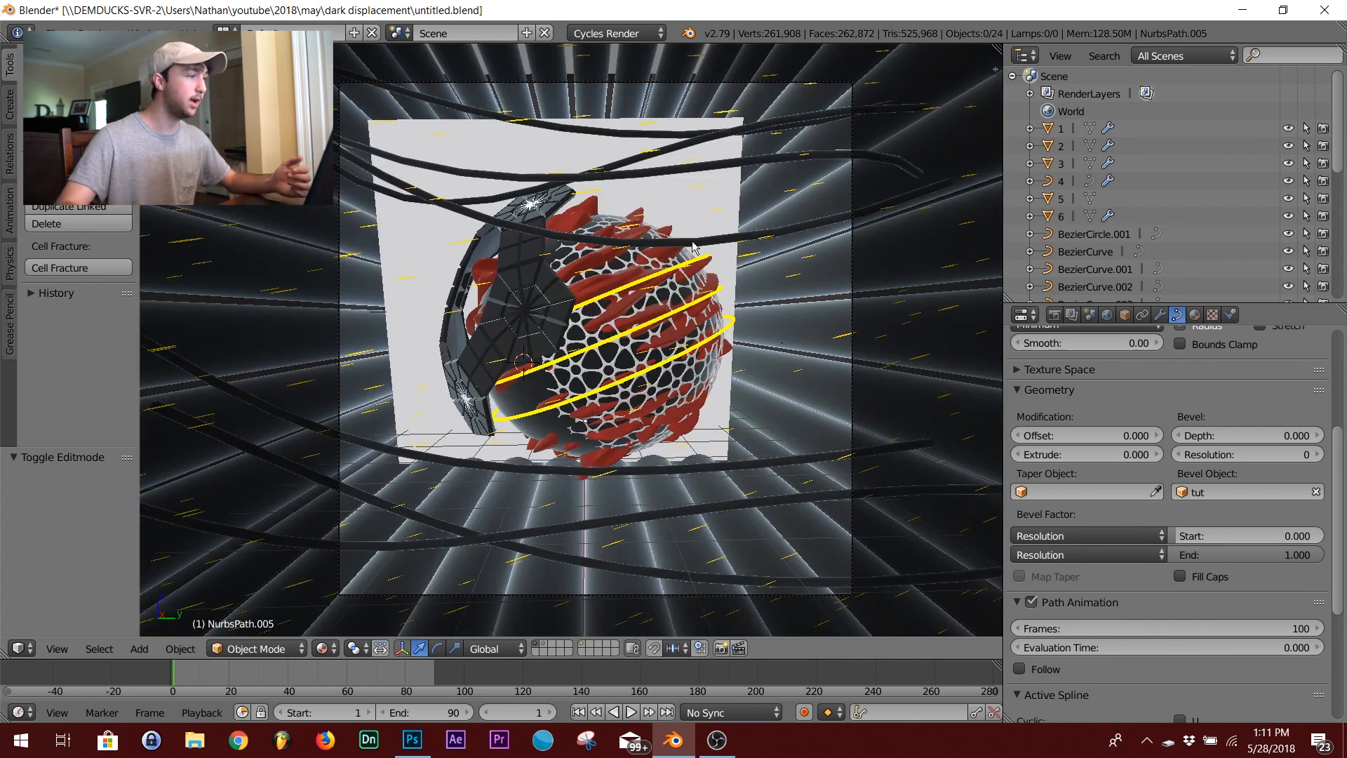